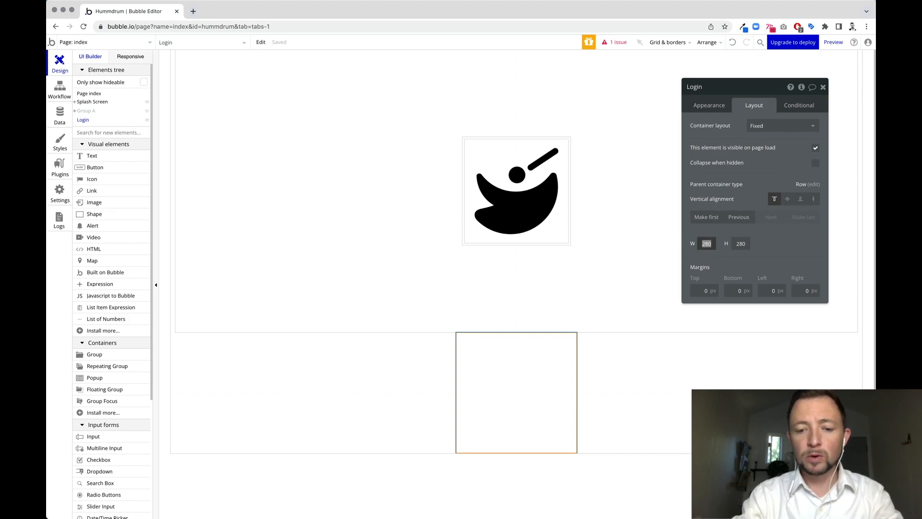
Size the Login group 475 × 475 px, Align to parent, collapse when hidden, vertically centred.
key("Tab")
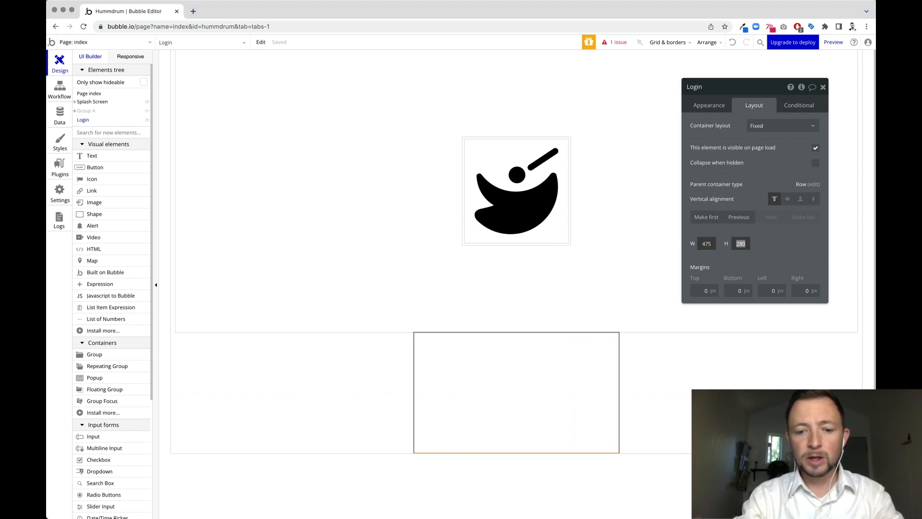
type("475")
key("Tab")
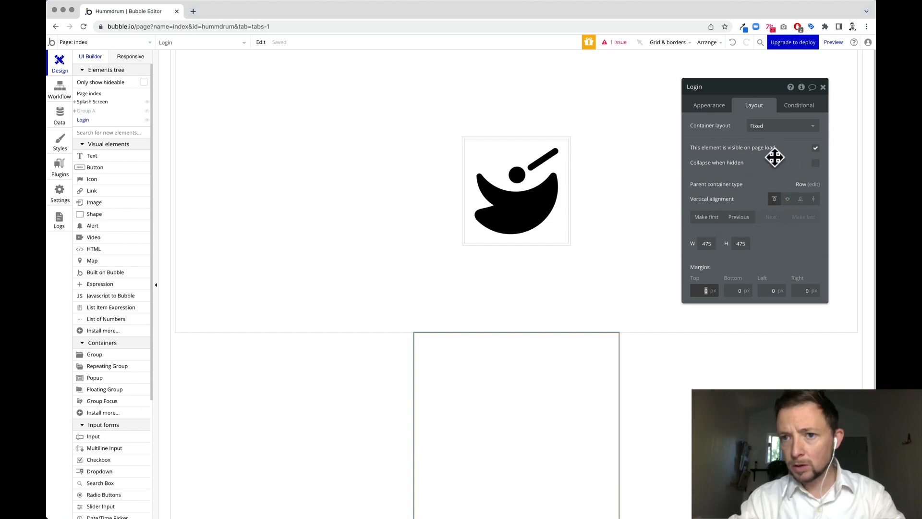
left_click(761, 127)
left_click(778, 154)
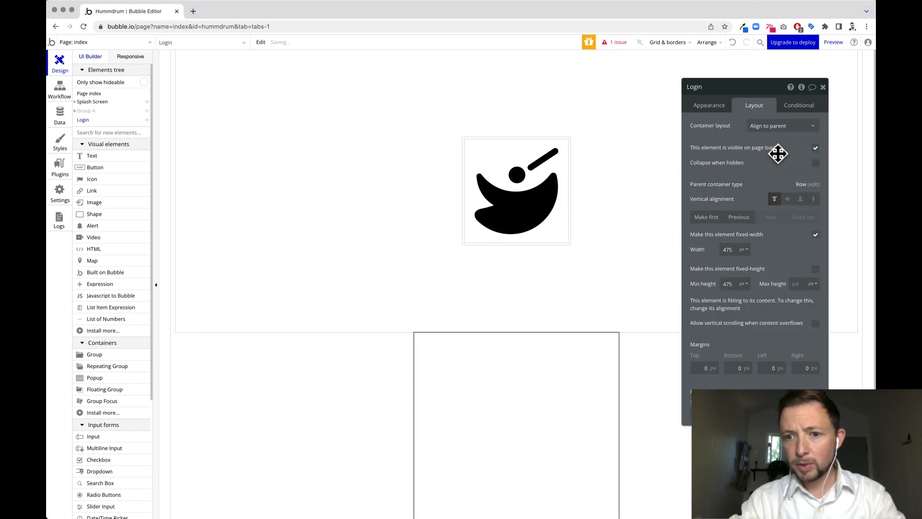
left_click(816, 163)
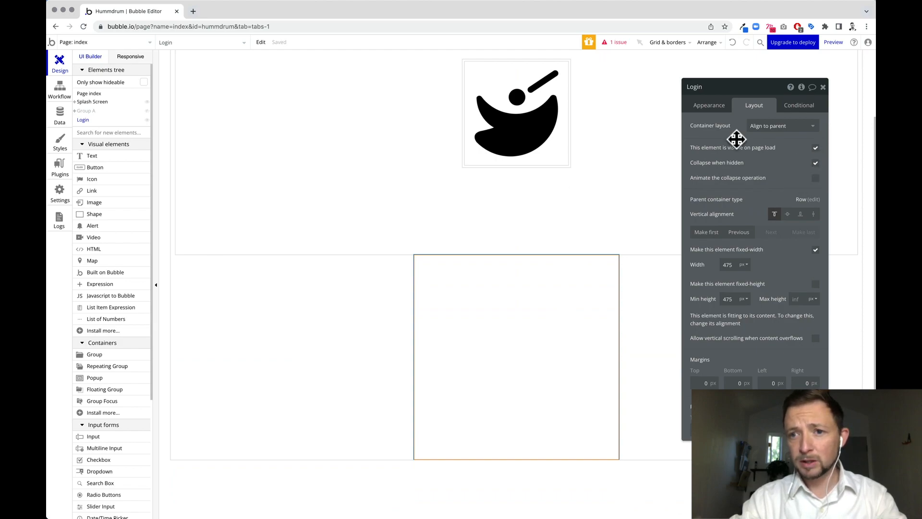
left_click(788, 215)
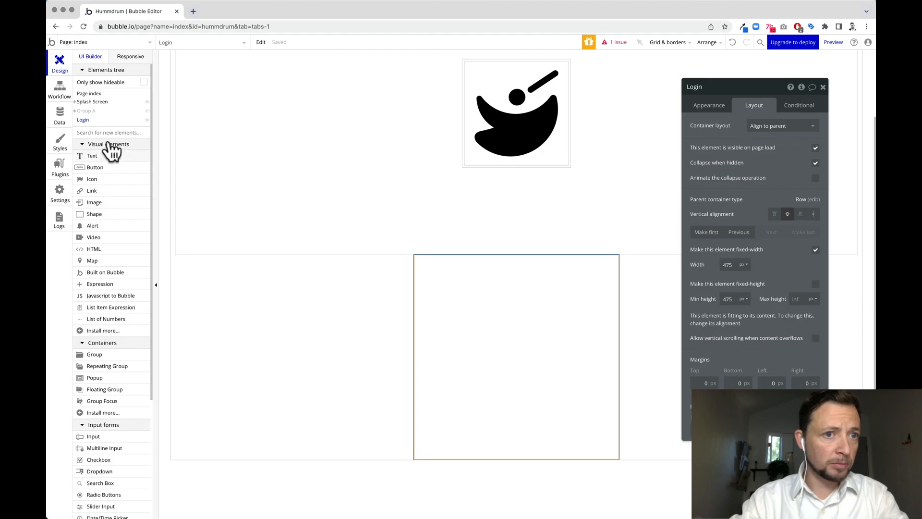
Add a centred input with placeholder 'Email' and Email content format to the Login group.
left_click_drag(96, 251, 476, 294)
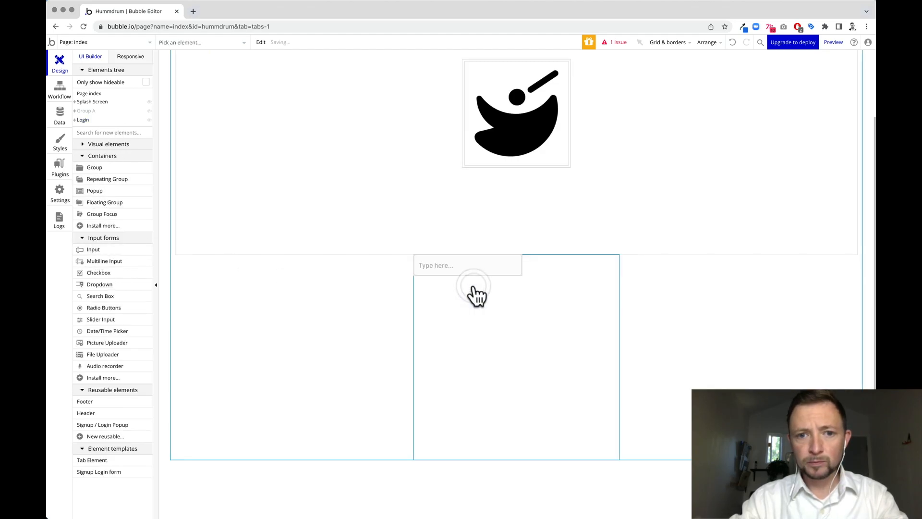
left_click(754, 105)
left_click(756, 186)
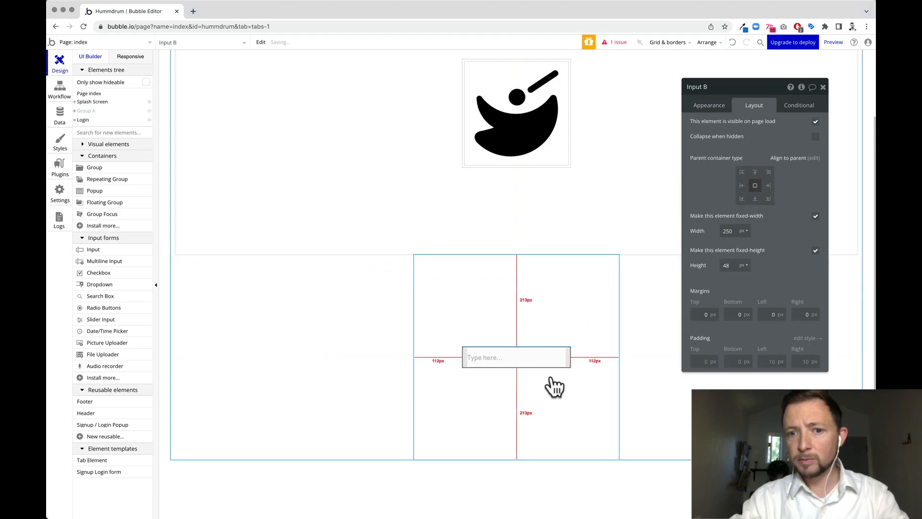
left_click(709, 105)
left_click(763, 126)
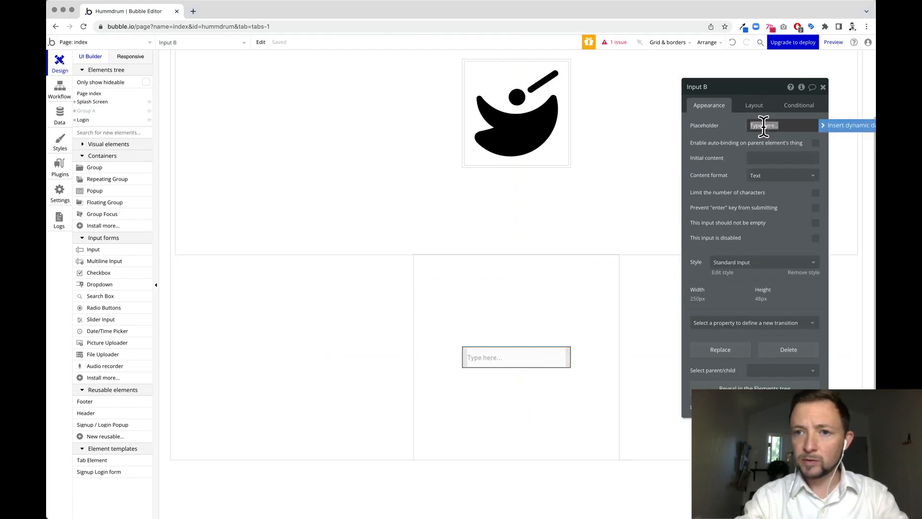
type("Email")
key("Tab")
type("e")
key("Tab")
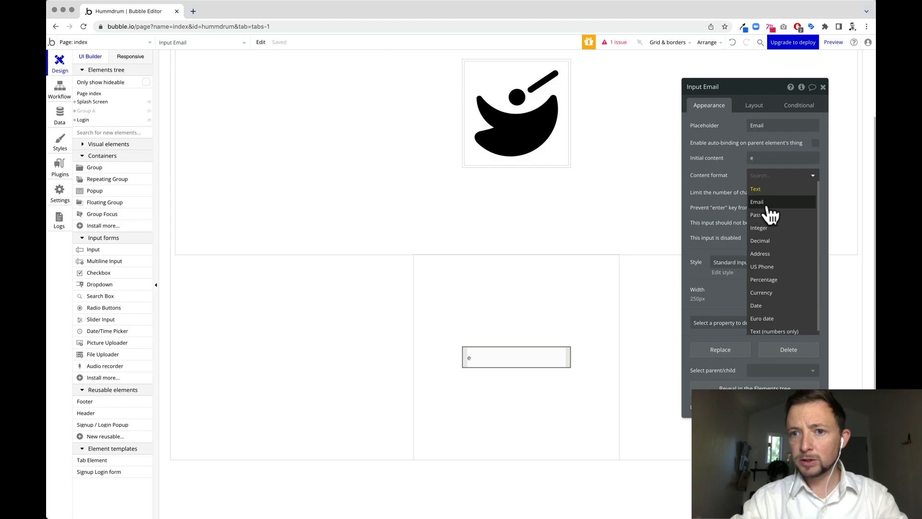
left_click(761, 203)
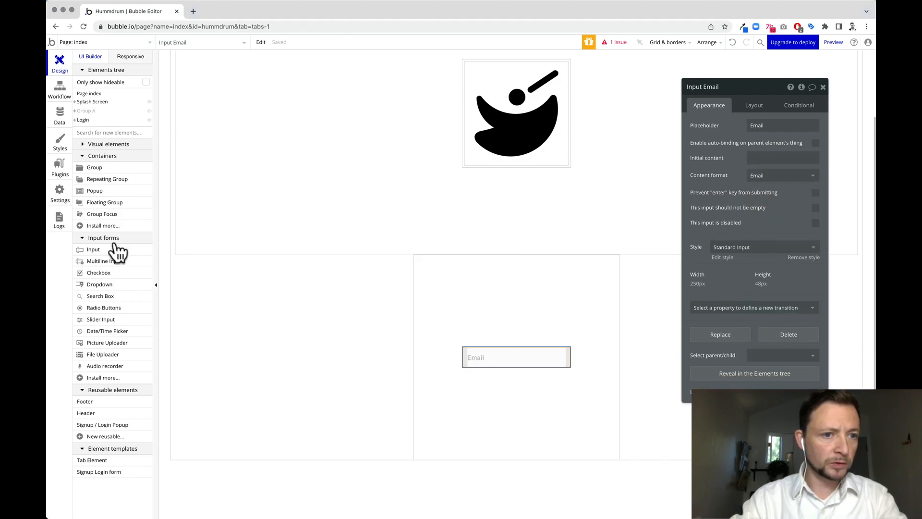
Add a second input, give the Login group a centred Row layout, and add inner Group F.
left_click_drag(96, 249, 501, 376)
left_click_drag(517, 447, 520, 381)
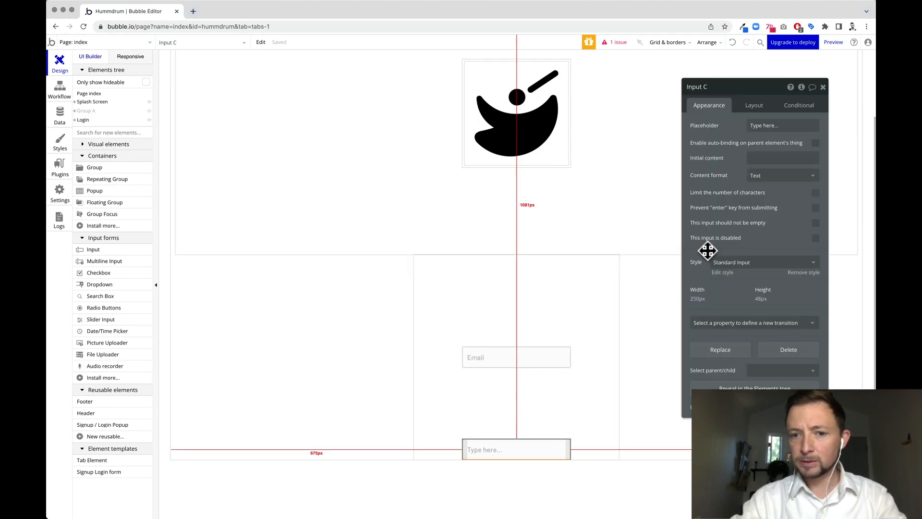
left_click(496, 294)
left_click(758, 105)
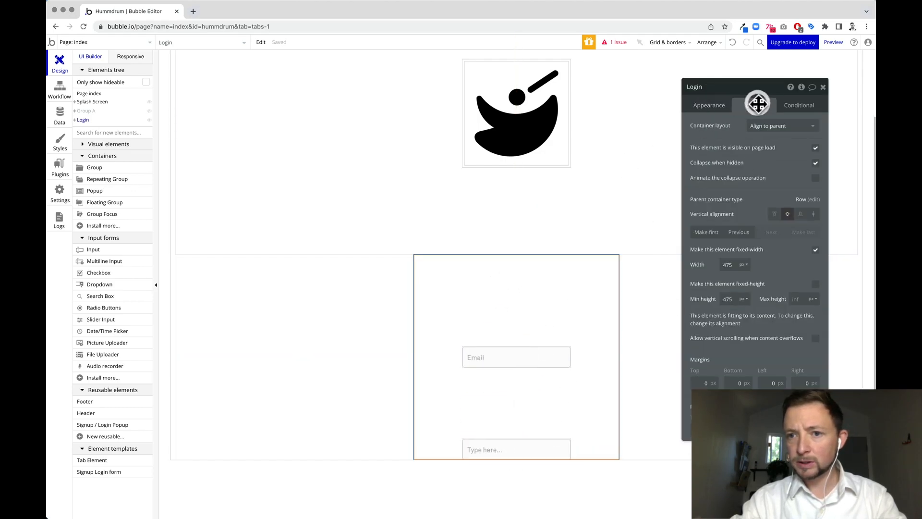
left_click(807, 126)
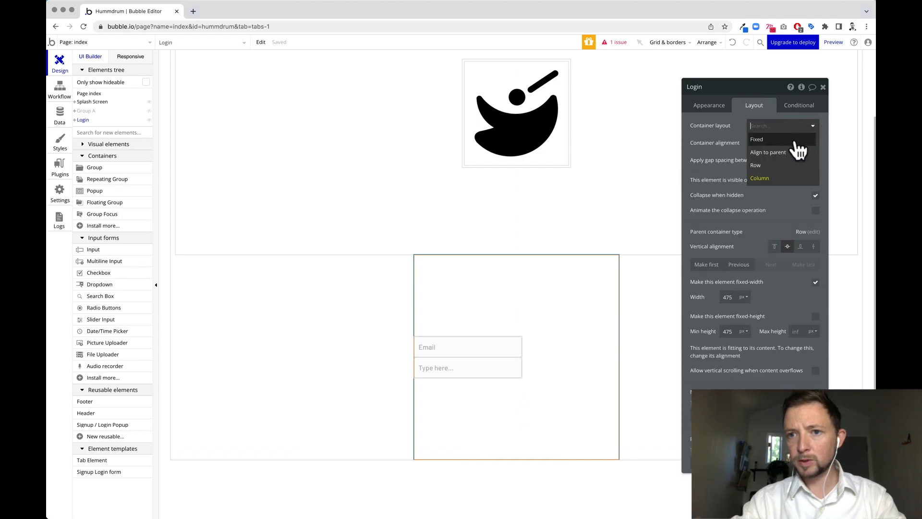
left_click(785, 167)
left_click(767, 142)
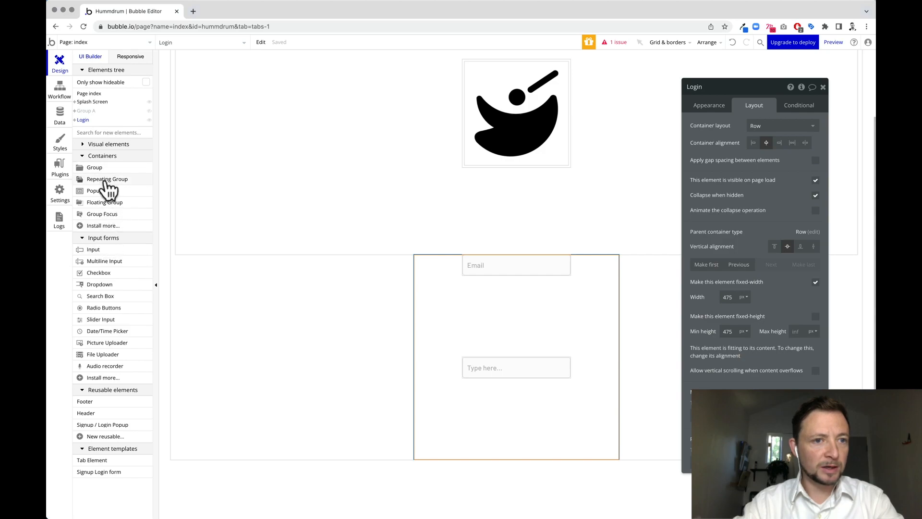
left_click_drag(96, 167, 582, 354)
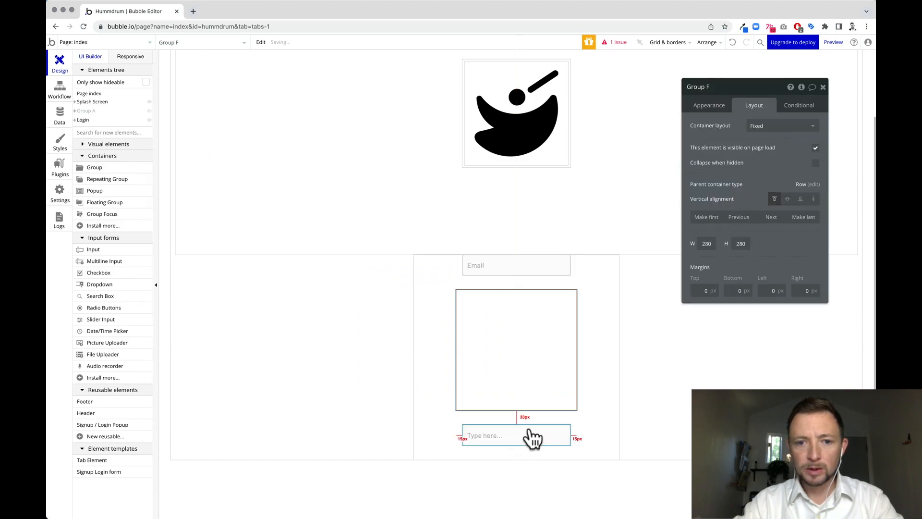
Move both inputs into Group F with the blank input stacked under Email.
left_click_drag(548, 438, 545, 376)
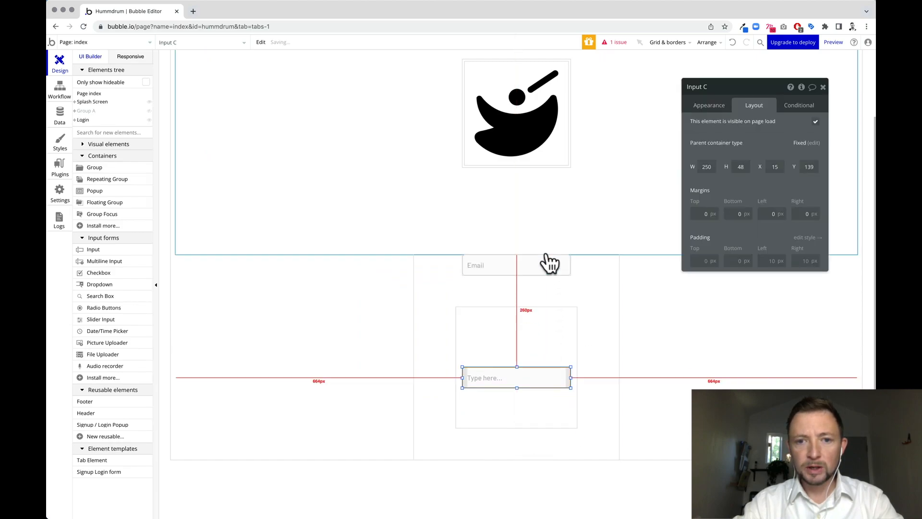
left_click_drag(544, 265, 546, 325)
left_click(548, 352)
left_click_drag(536, 375, 525, 316)
left_click(547, 318)
left_click_drag(527, 369, 533, 340)
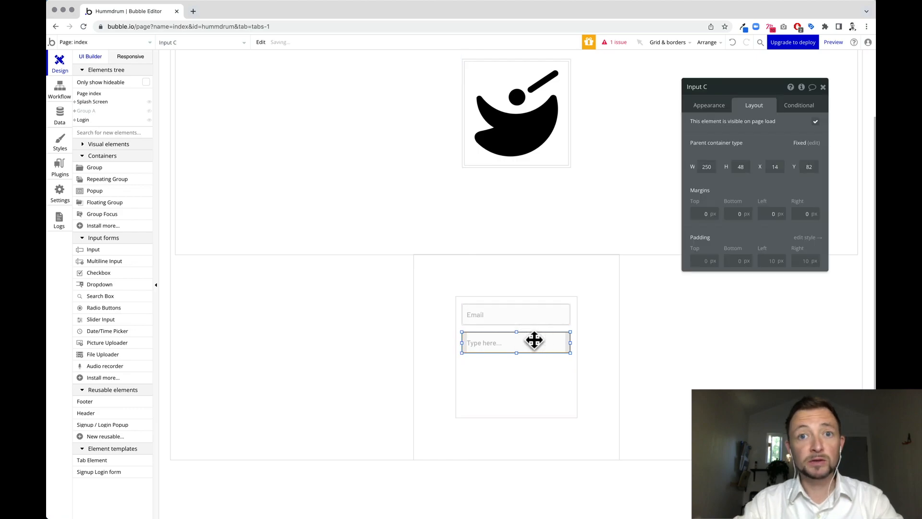
Give the second input placeholder 'Password' and Password content format.
left_click(717, 112)
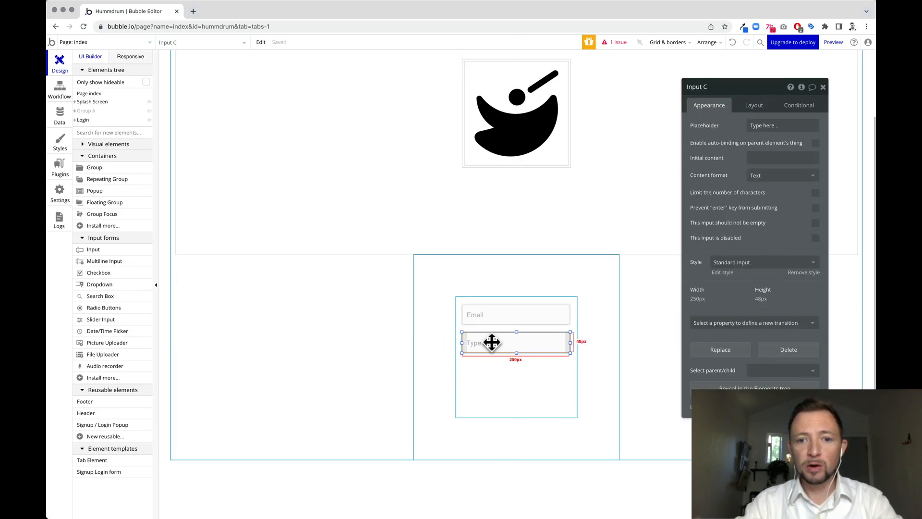
left_click(782, 125)
type("Password")
left_click(783, 175)
left_click(762, 226)
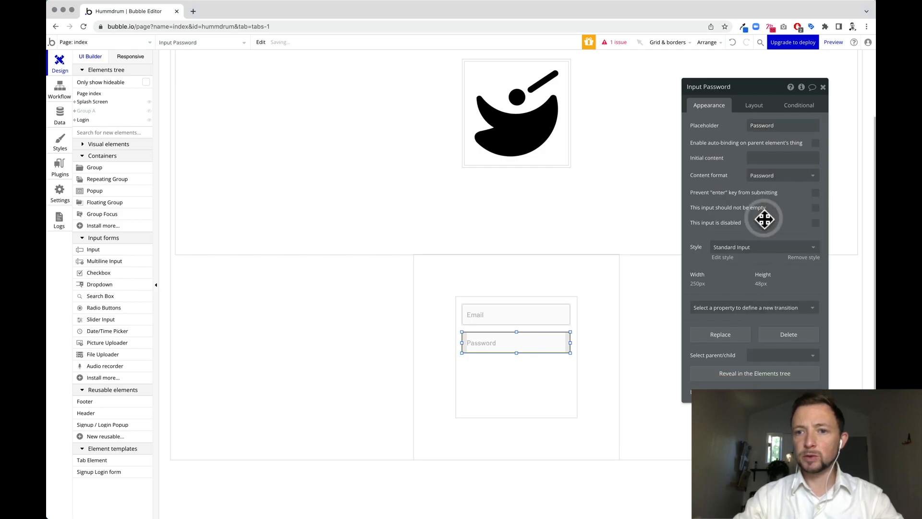
Add a Primary Button beneath the Password input in Group F.
left_click(529, 356)
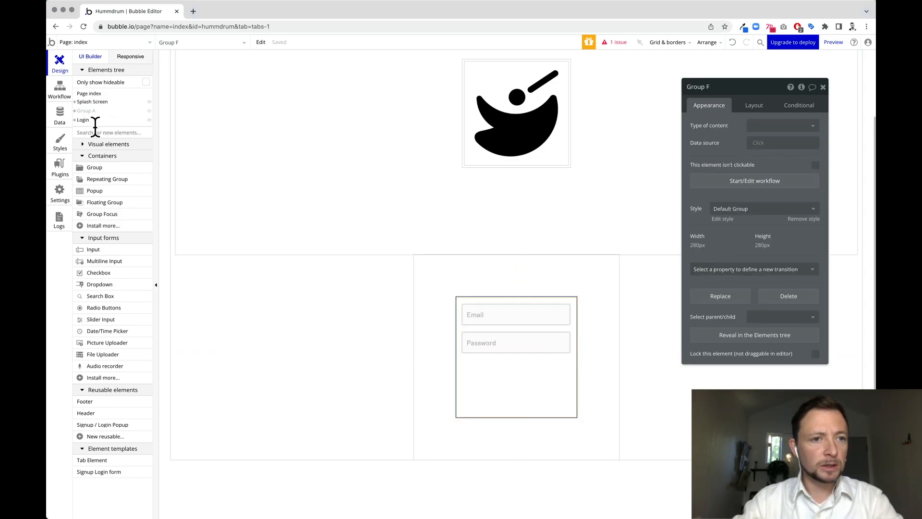
left_click(105, 144)
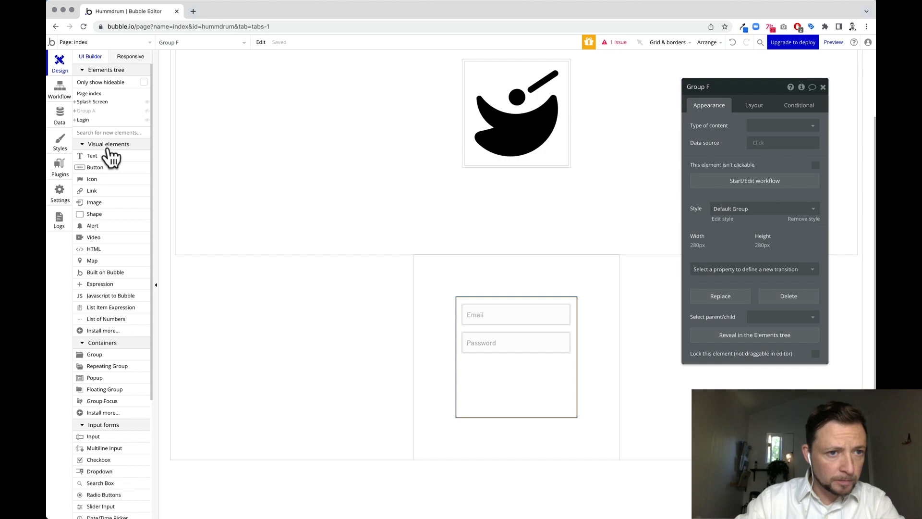
left_click_drag(96, 168, 570, 370)
Label the button 'Login' and create a workflow for when it is clicked.
left_click(744, 126)
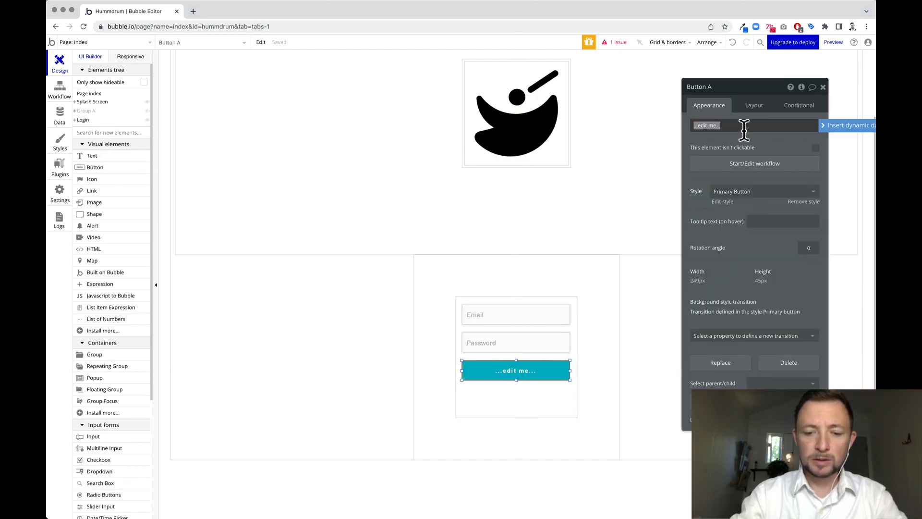
key("Tab")
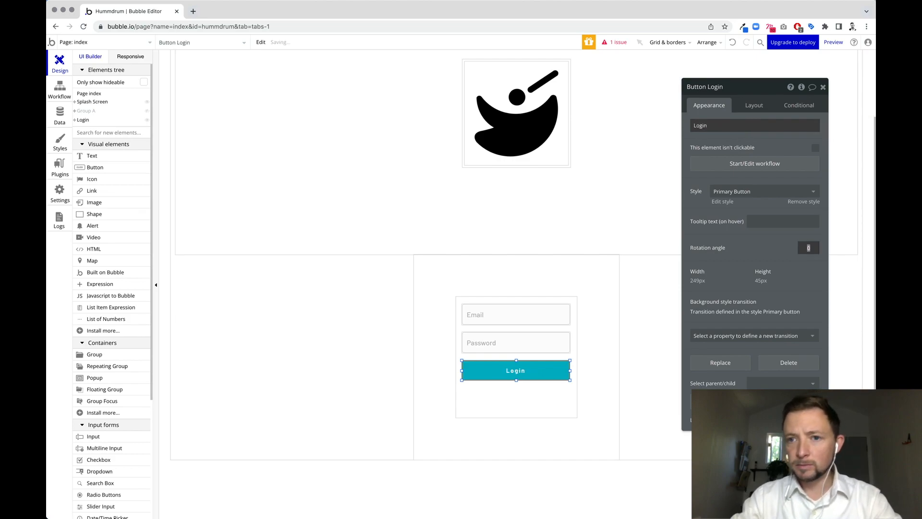
left_click(549, 378)
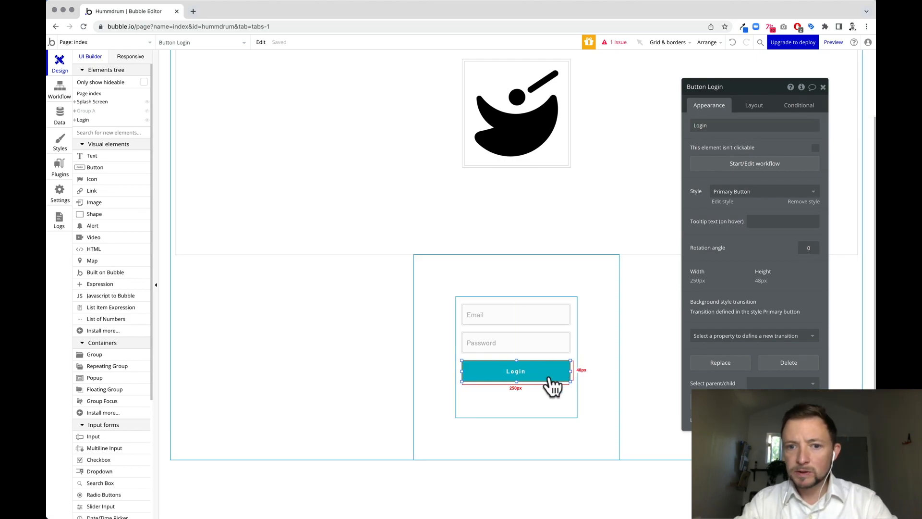
left_click(769, 163)
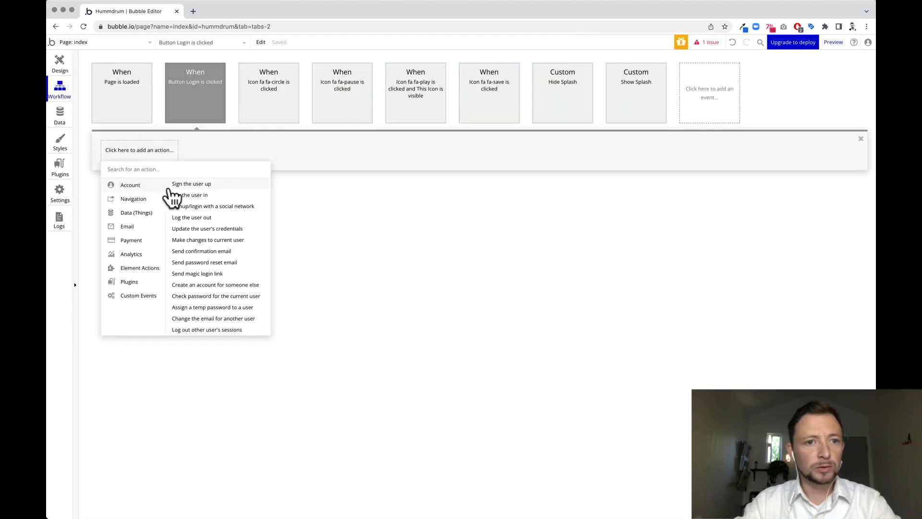
Add a 'Log the user in' action using Input Email and Input Password, remembering the email.
left_click(195, 196)
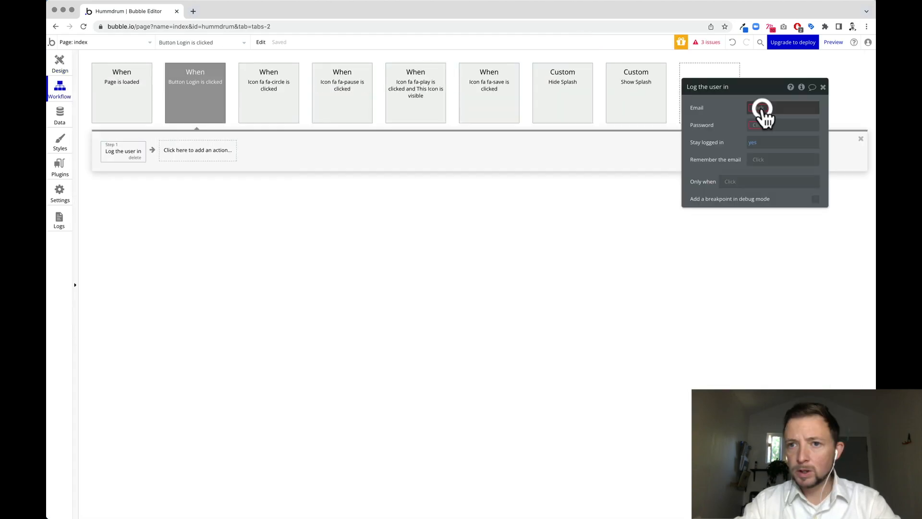
left_click(763, 108)
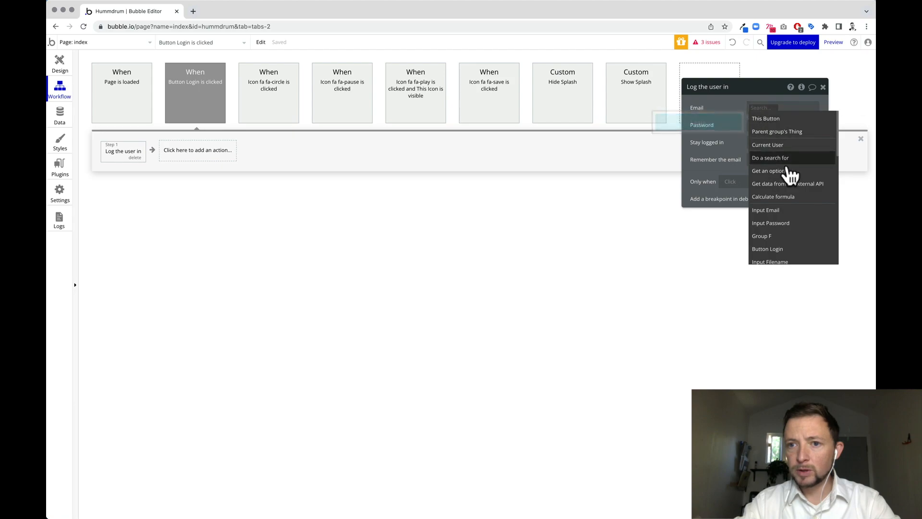
left_click(788, 211)
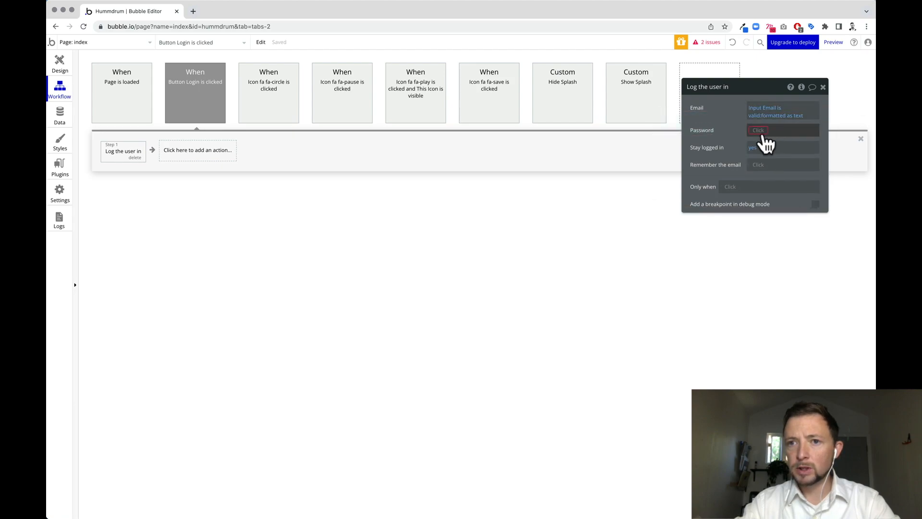
left_click(759, 131)
left_click(791, 246)
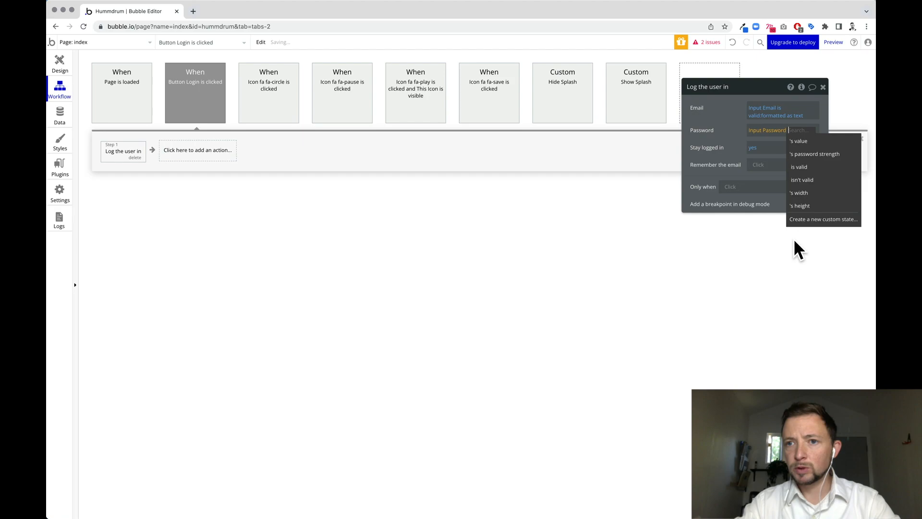
left_click(767, 187)
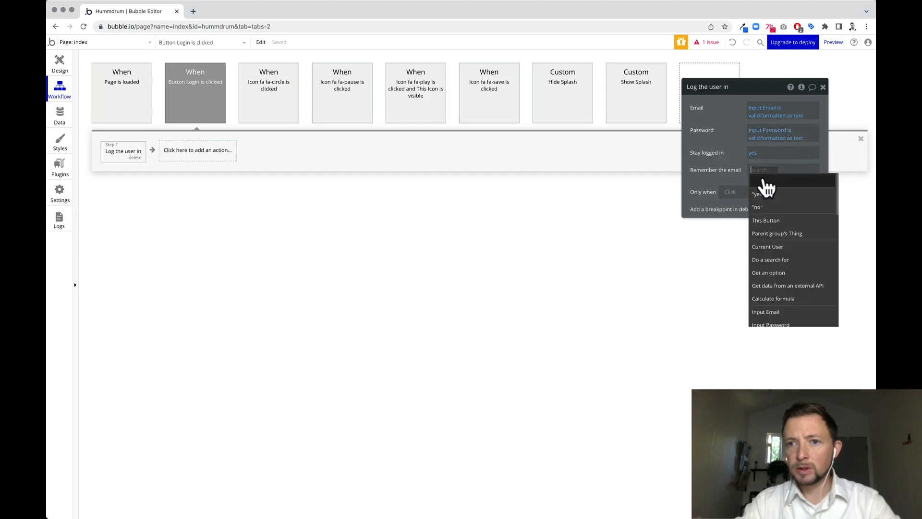
left_click(772, 200)
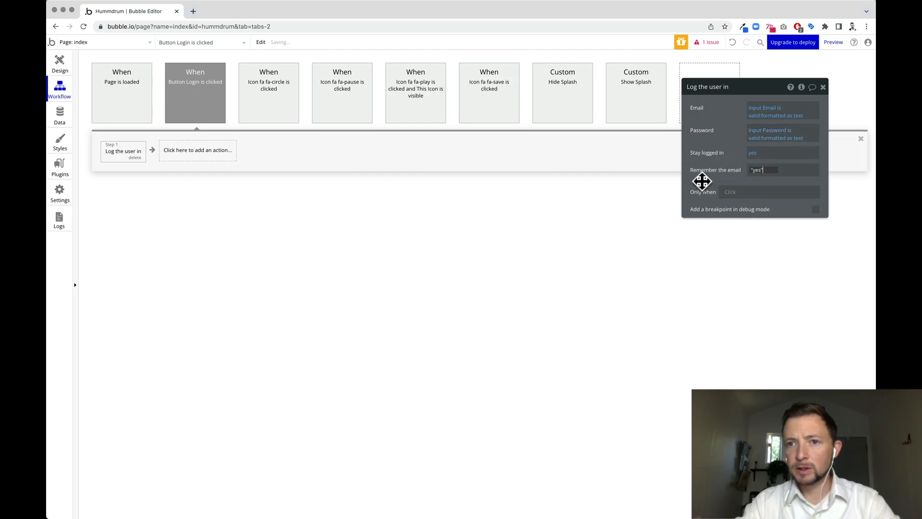
left_click(753, 149)
left_click(747, 200)
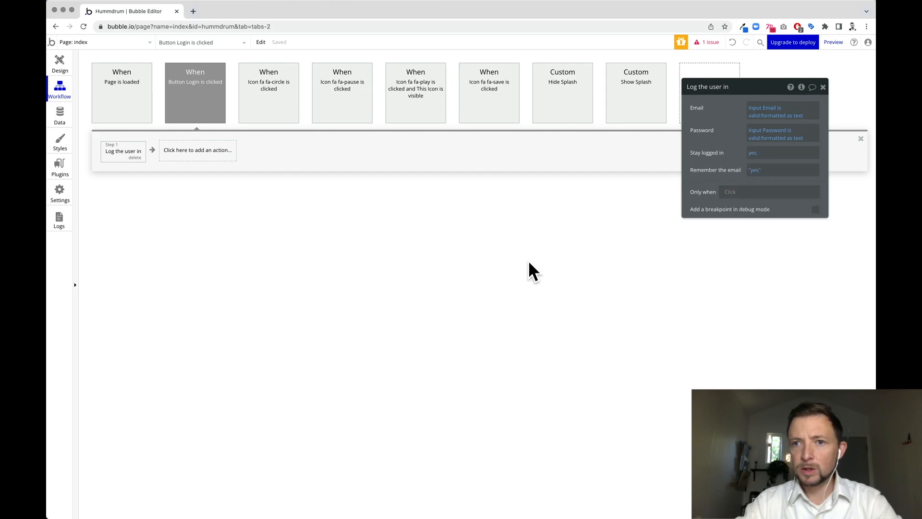
left_click(306, 255)
Add the text 'Don't have an account? Sign Up here >' below the Login button, then copy the Login group.
key("alt+1")
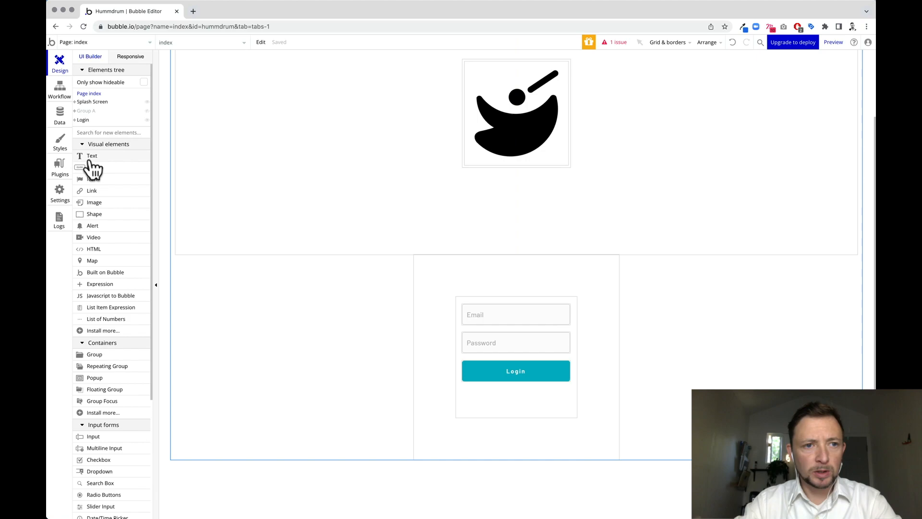
left_click_drag(94, 166, 464, 391)
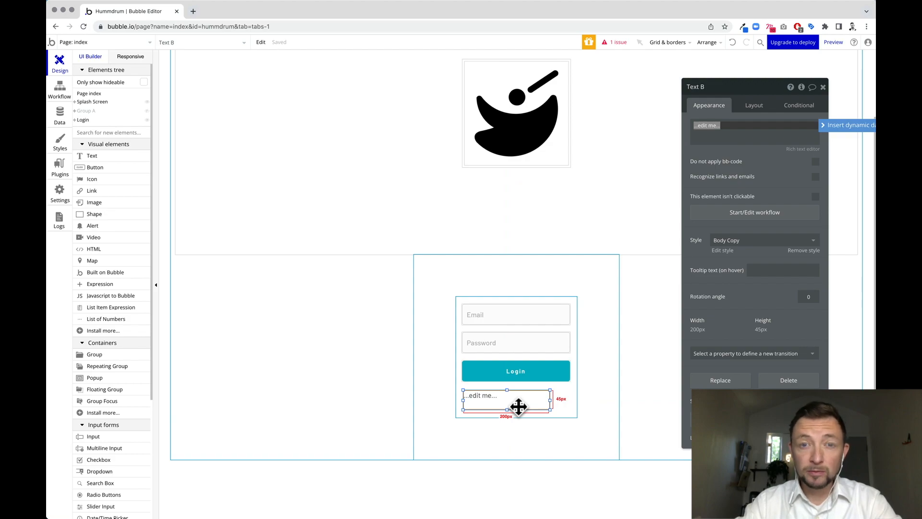
left_click(481, 399)
left_click(496, 398)
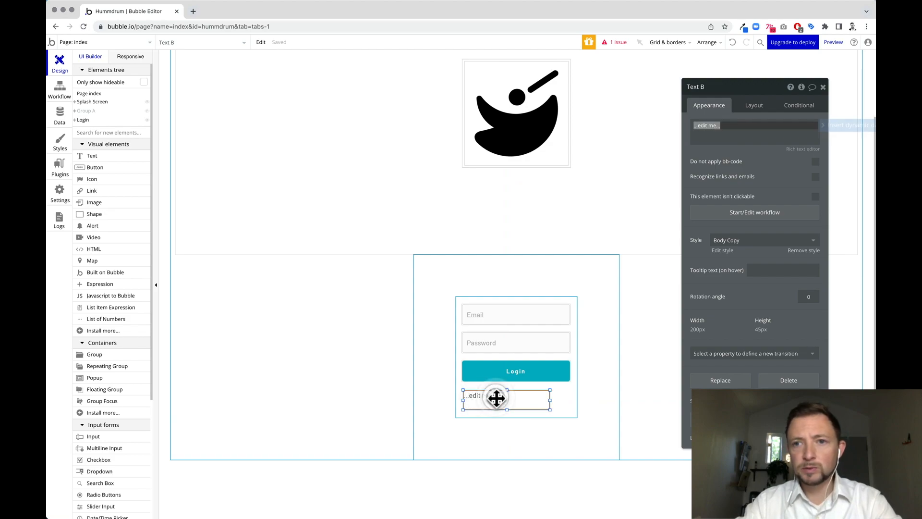
left_click(737, 131)
type("Don't")
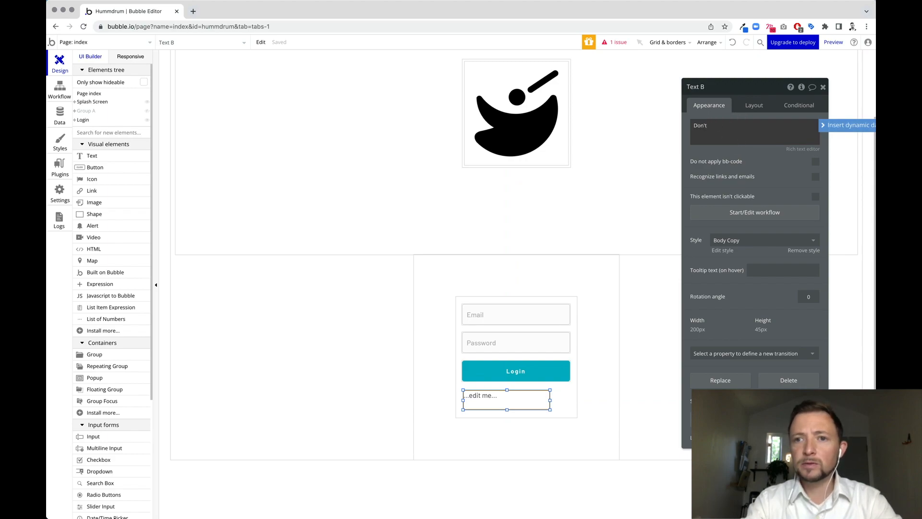
type(" have an account? Sign Up here >")
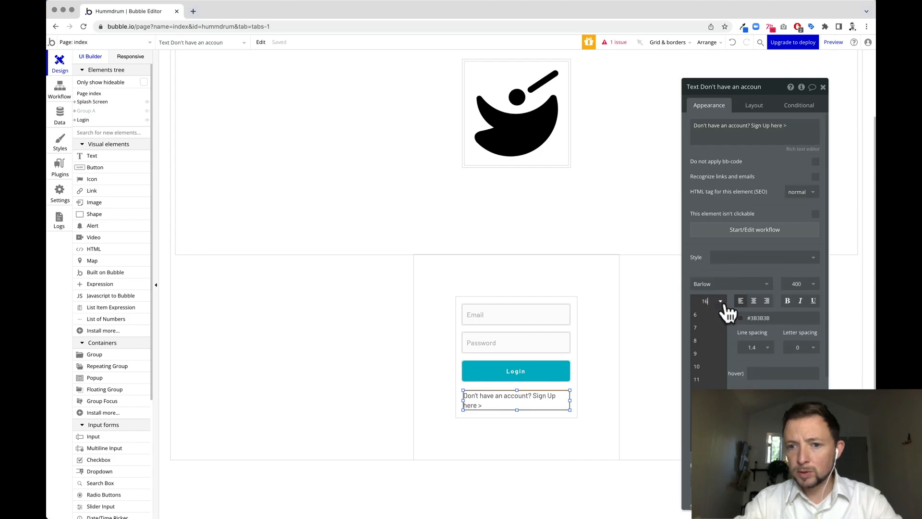
left_click(560, 422)
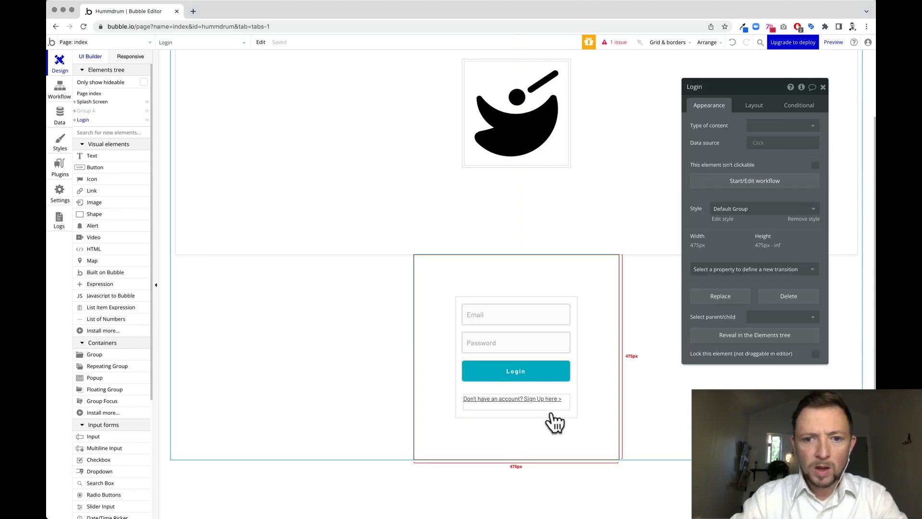
key("super+c")
Paste a copy of the Login group and name it 'Sign Up'.
key("super+v")
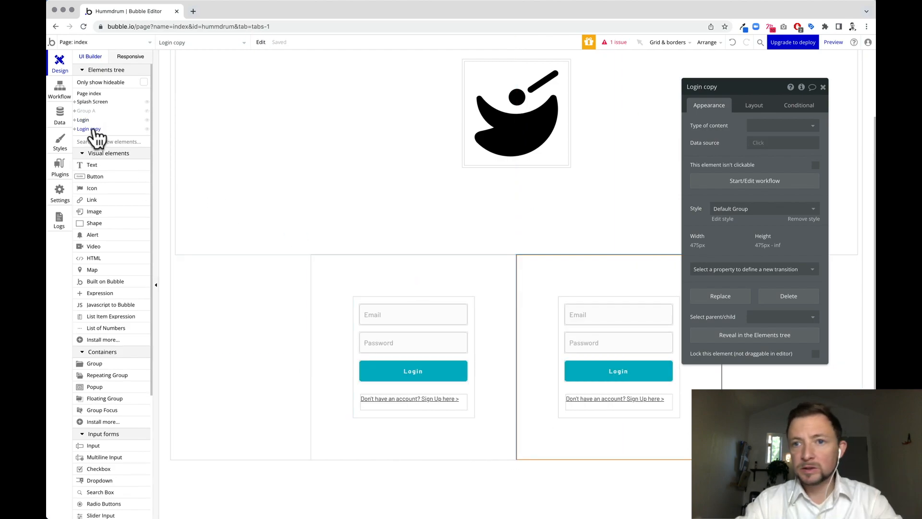
left_click(715, 86)
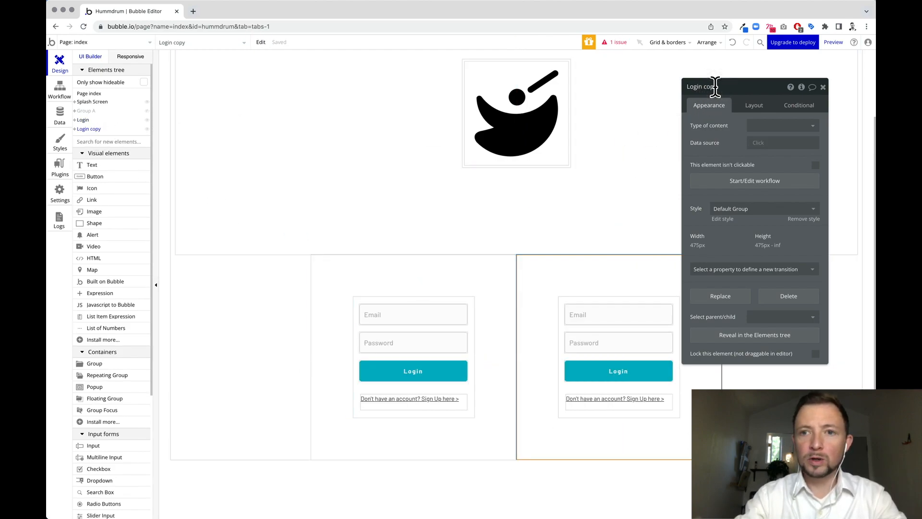
type("Sign Up")
key("Return")
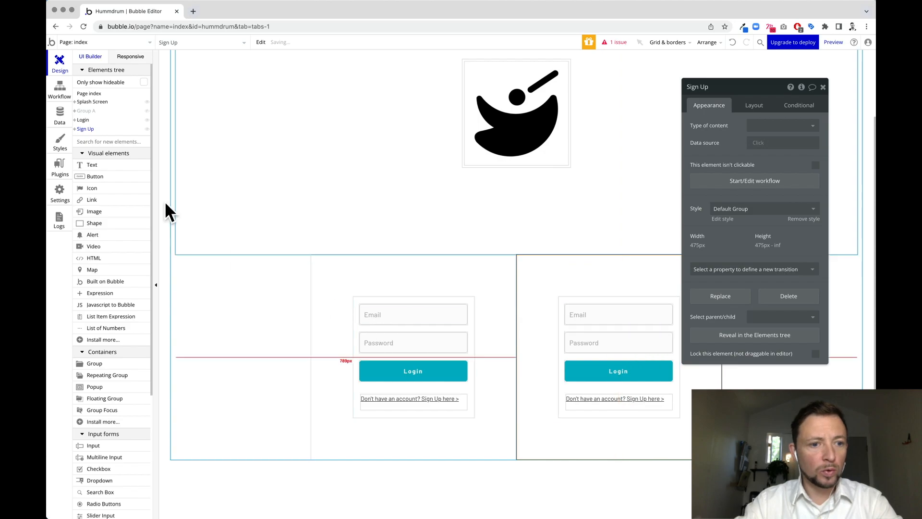
Duplicate the Password input below itself with placeholder 'Confirm' for password confirmation.
scroll(120, 327, "down", 3)
left_click(652, 342)
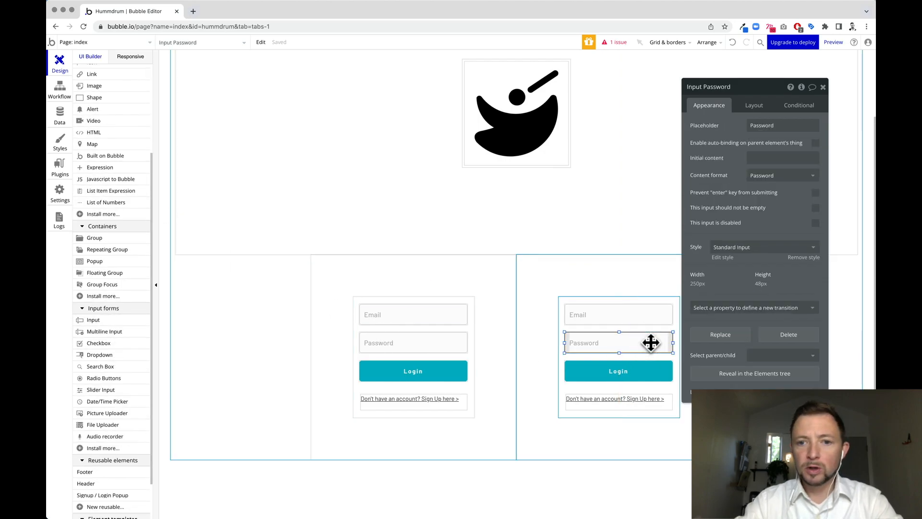
left_click_drag(651, 342, 626, 419)
left_click(649, 398)
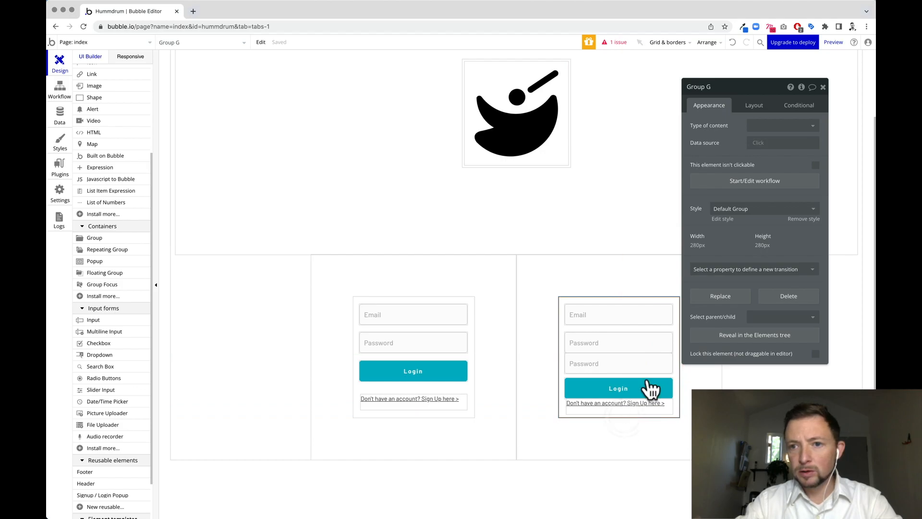
left_click(601, 358)
left_click(709, 105)
left_click(721, 126)
type("Confirm")
Relabel the copied form's button to 'Sign up'.
left_click(625, 389)
double_click(745, 125)
type("Create")
type("Sign up")
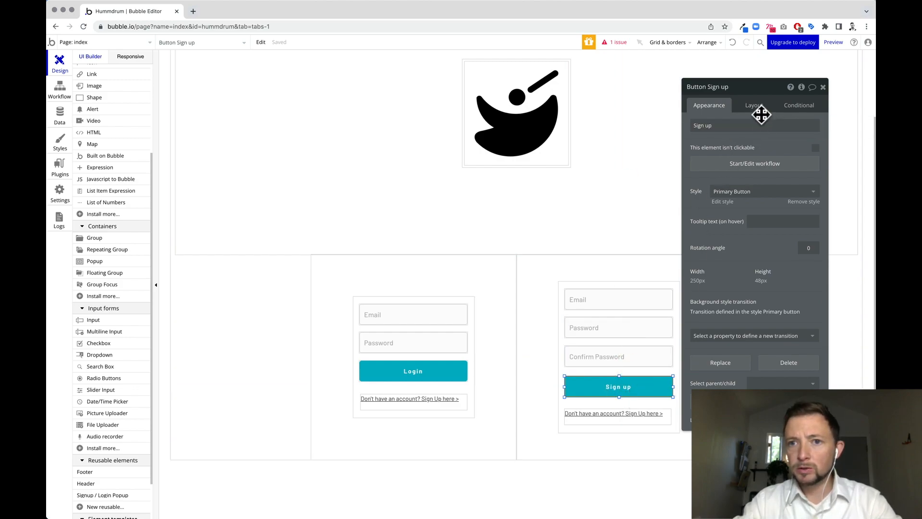
left_click(754, 177)
Add a 'Sign the user up' action from Input Email and Input Password, requiring Input Confirm Password confirmation.
left_click(139, 150)
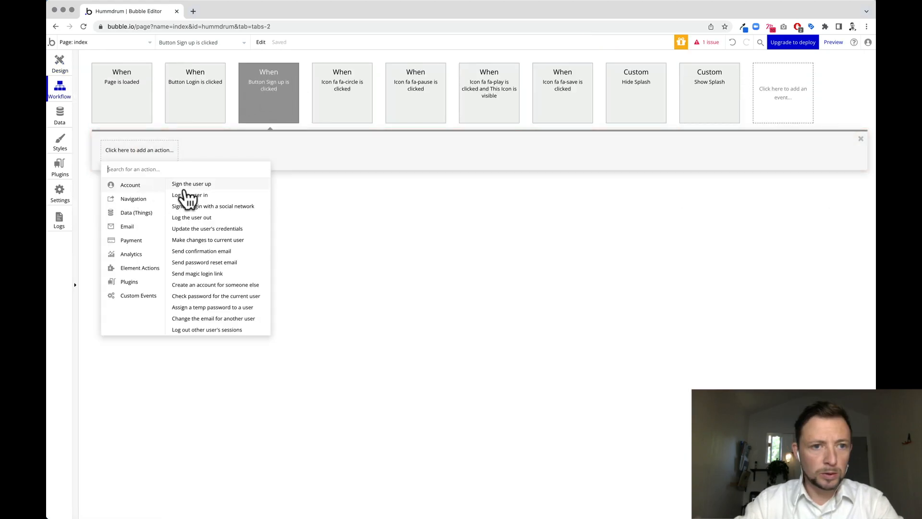
left_click(225, 186)
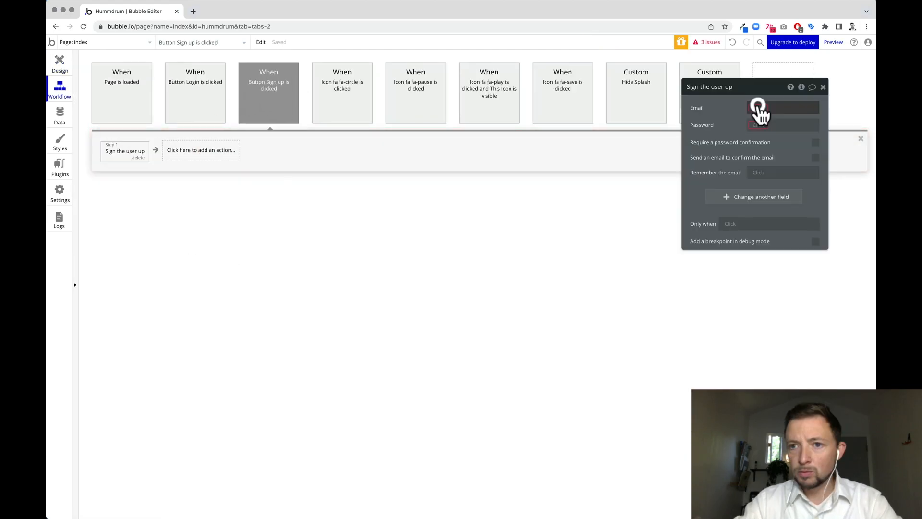
left_click(763, 109)
left_click(797, 224)
left_click(764, 137)
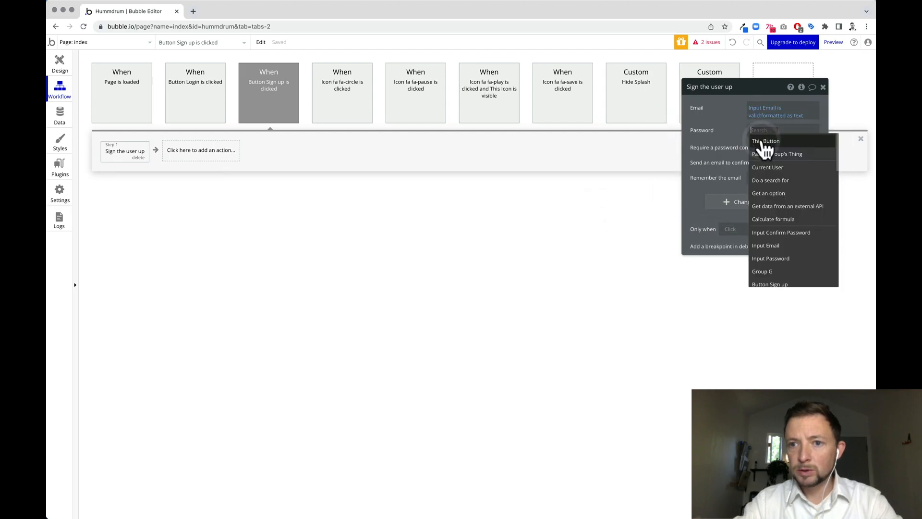
left_click(773, 259)
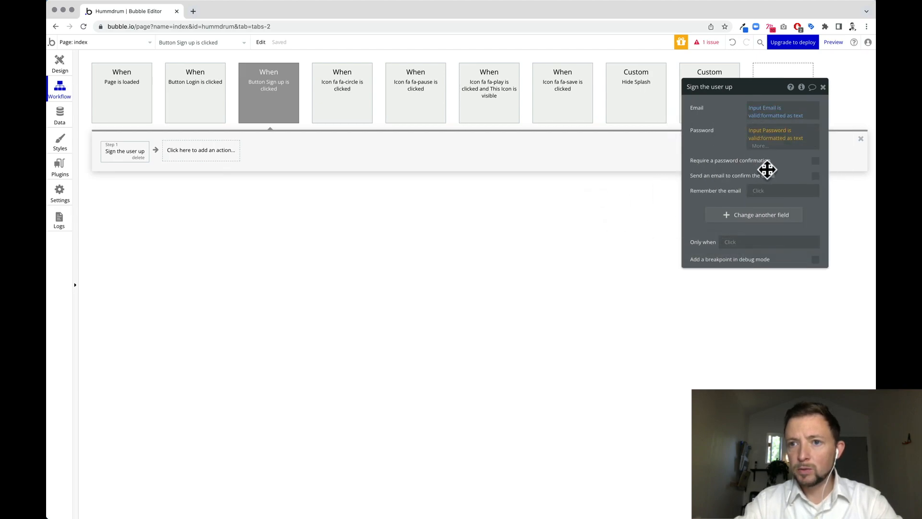
left_click(815, 163)
left_click(815, 154)
left_click(761, 176)
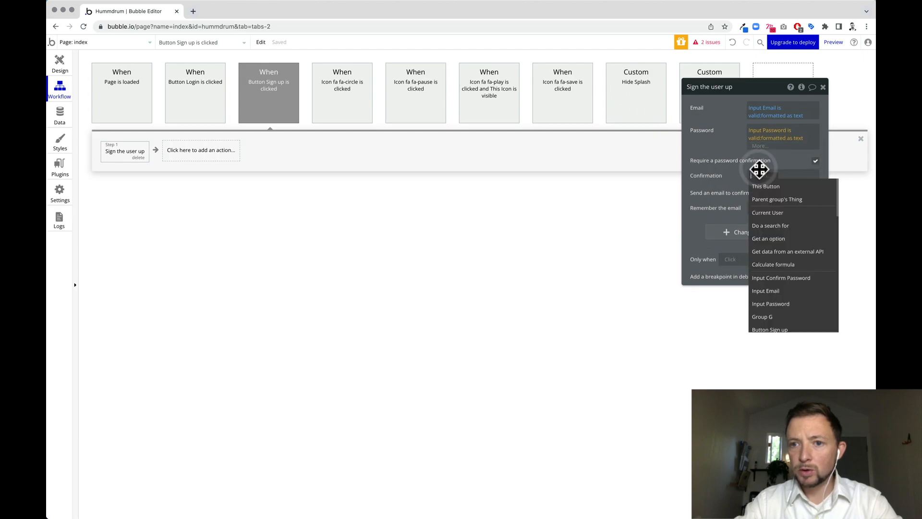
left_click(776, 280)
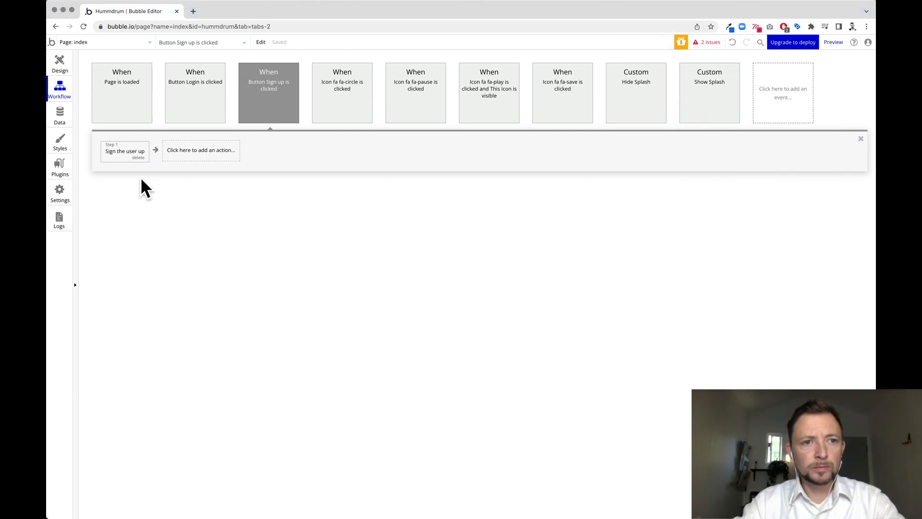
Redo the email, password and confirmation fields to use each input's value.
left_click(124, 153)
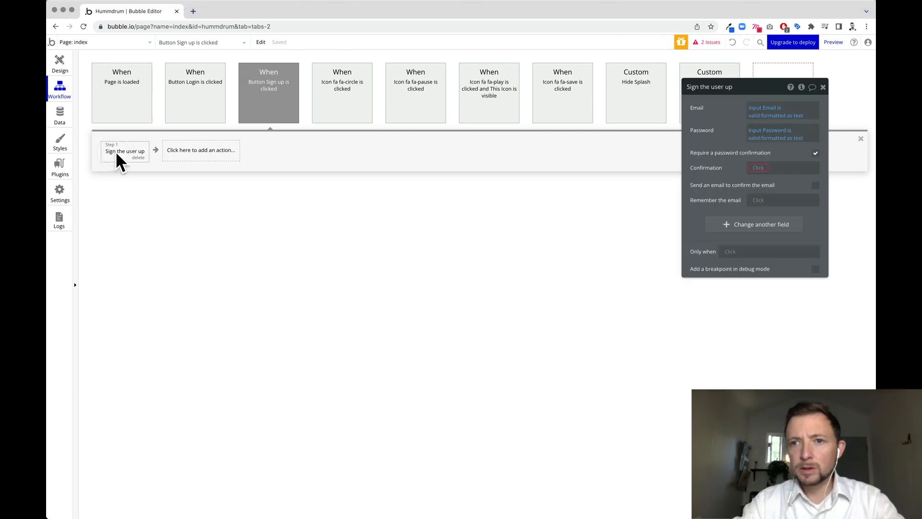
left_click(775, 116)
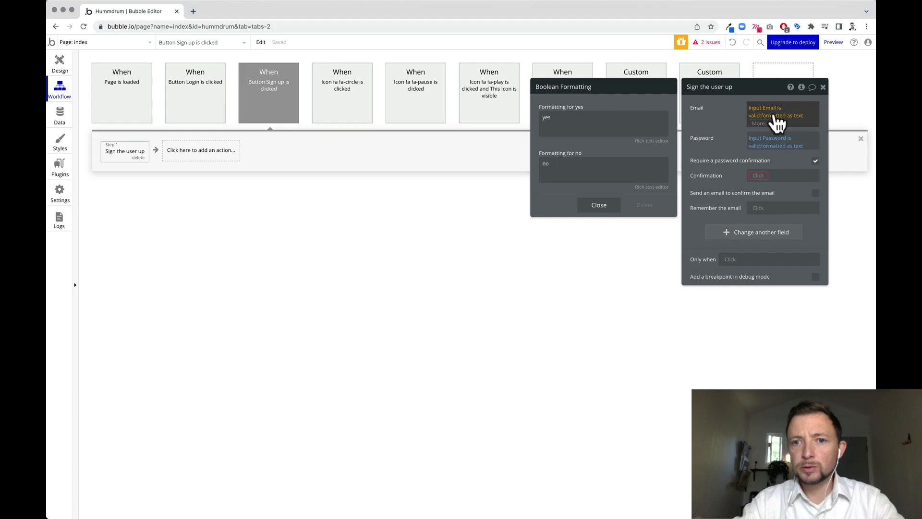
left_click(768, 110)
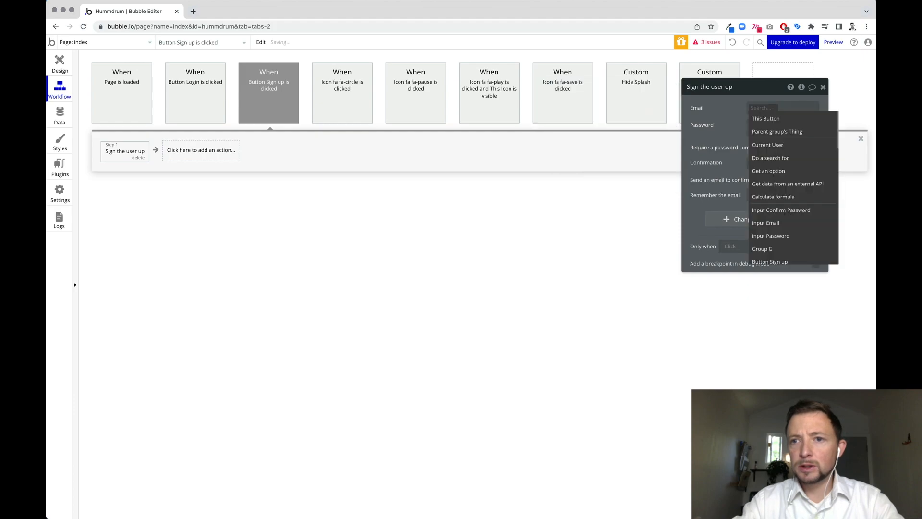
left_click(795, 223)
left_click(784, 119)
left_click(774, 128)
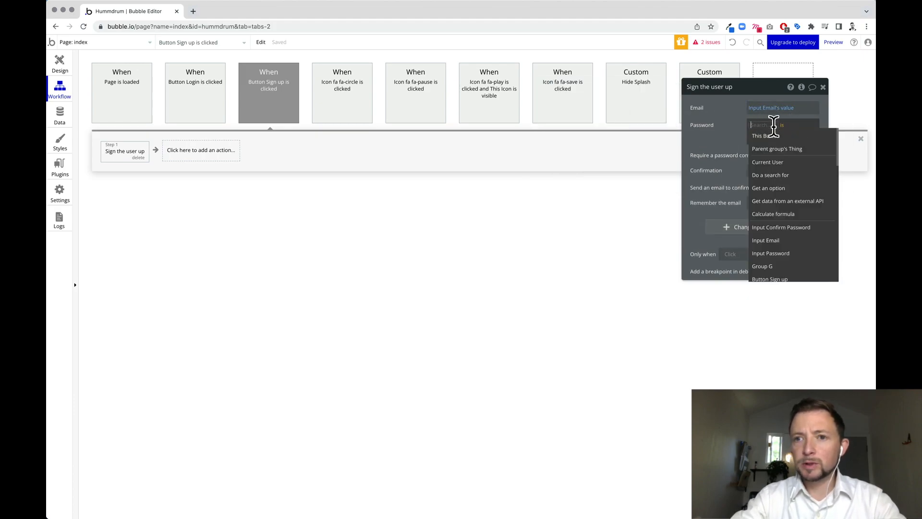
left_click(790, 253)
left_click(720, 136)
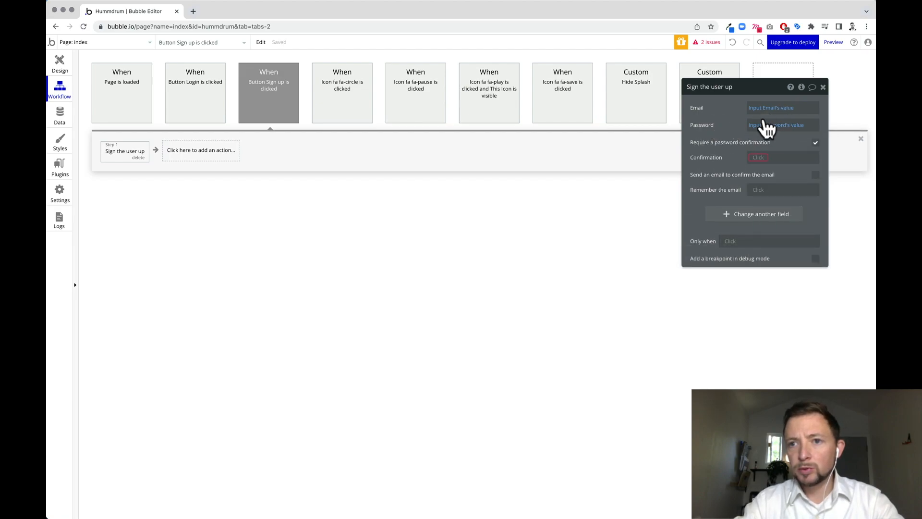
left_click(759, 157)
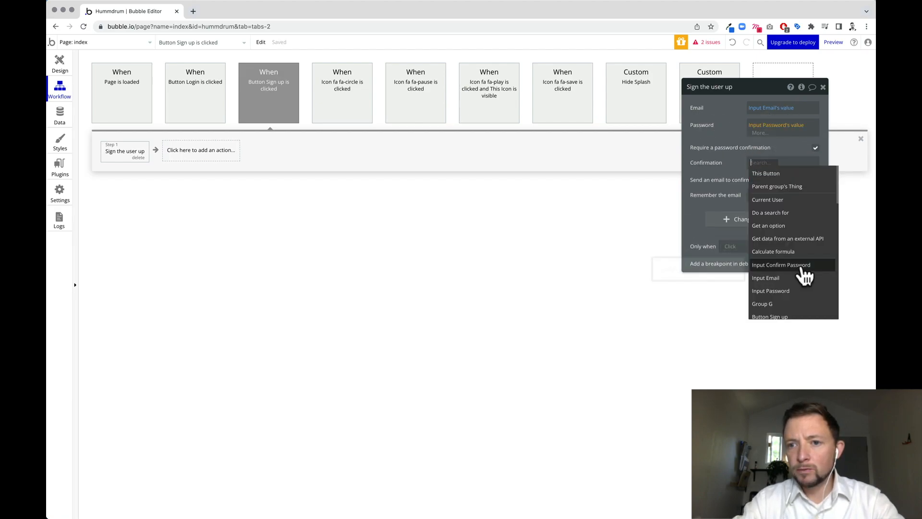
left_click(818, 273)
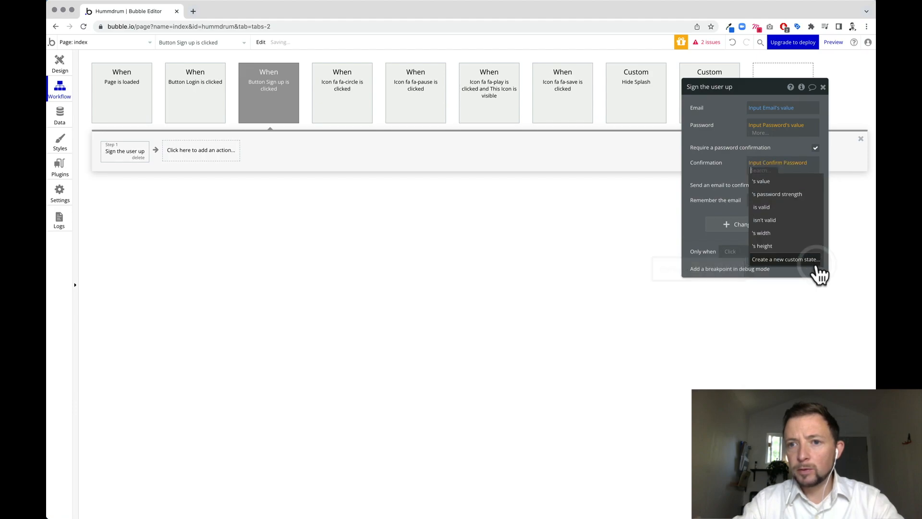
left_click(765, 197)
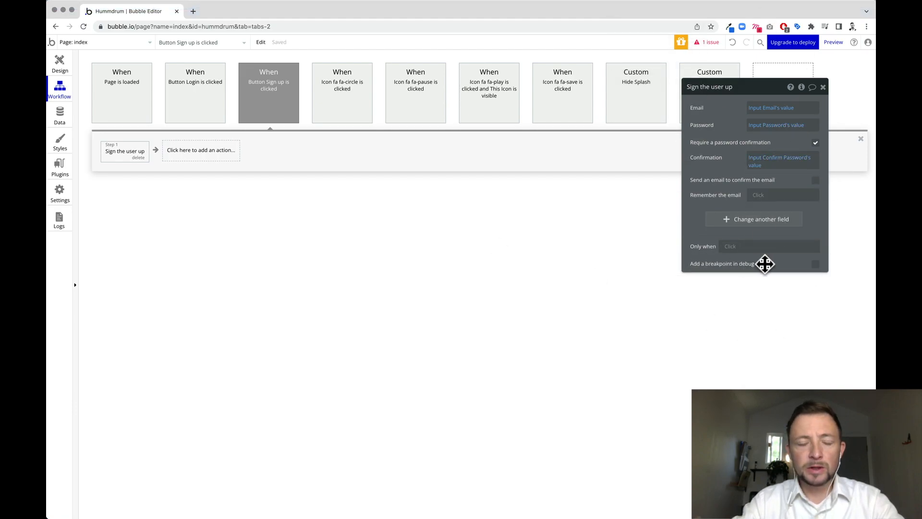
Add a 'Trigger a custom event' step that triggers Hide Splash.
left_click(206, 152)
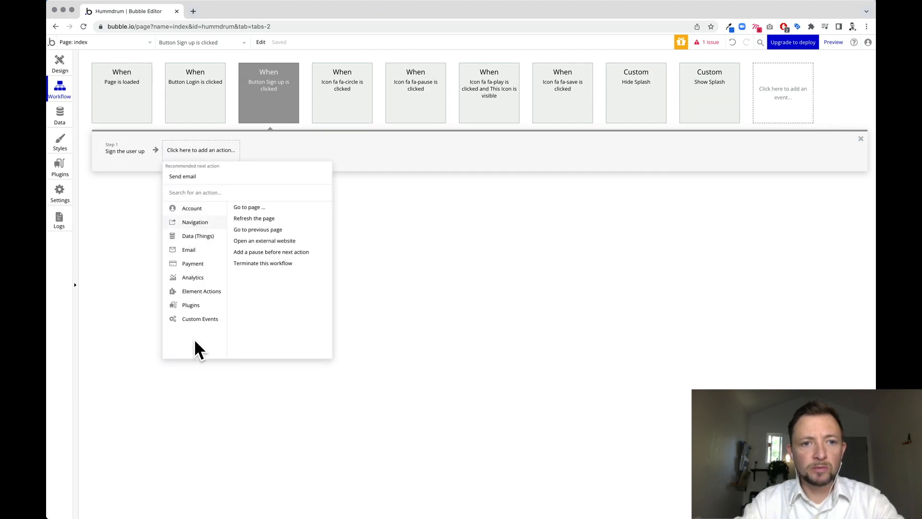
mouse_move(197, 320)
left_click(288, 207)
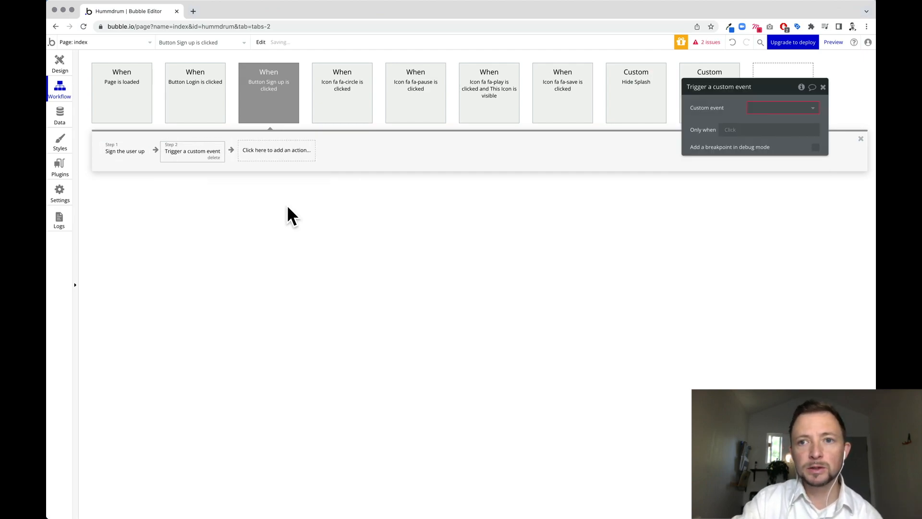
left_click(796, 112)
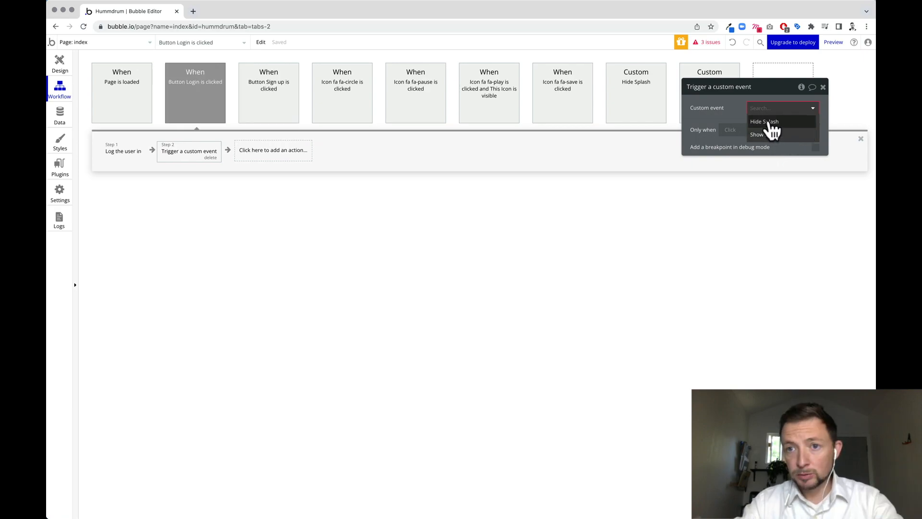
left_click(769, 122)
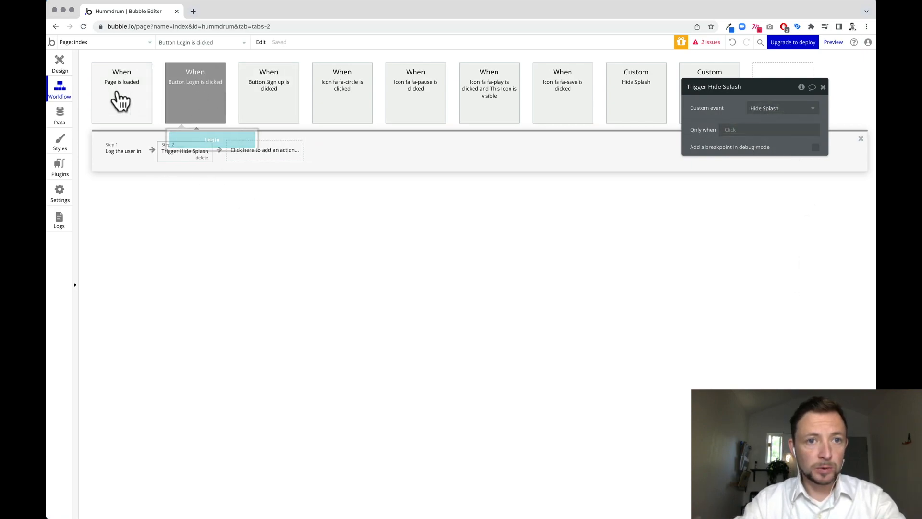
Set the Sign up workflow's second step to trigger Hide Splash.
left_click(291, 115)
left_click(206, 150)
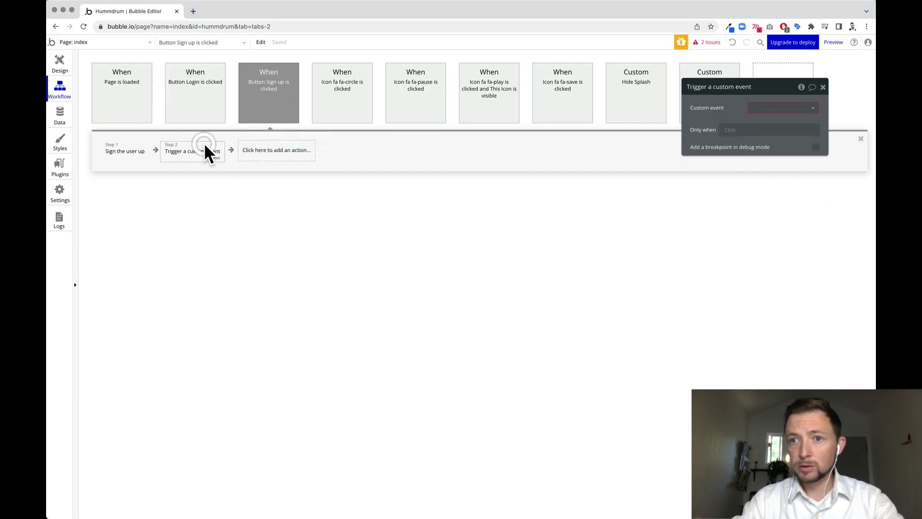
left_click(800, 110)
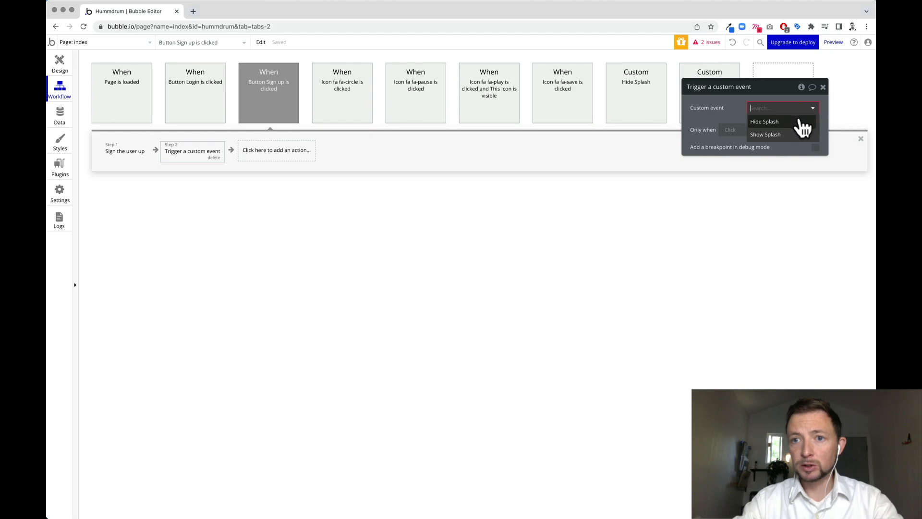
left_click(801, 121)
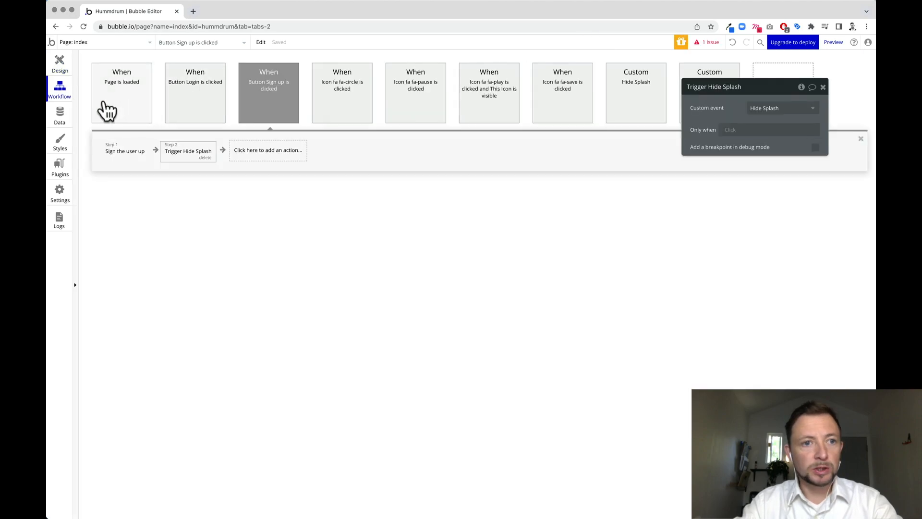
left_click(134, 96)
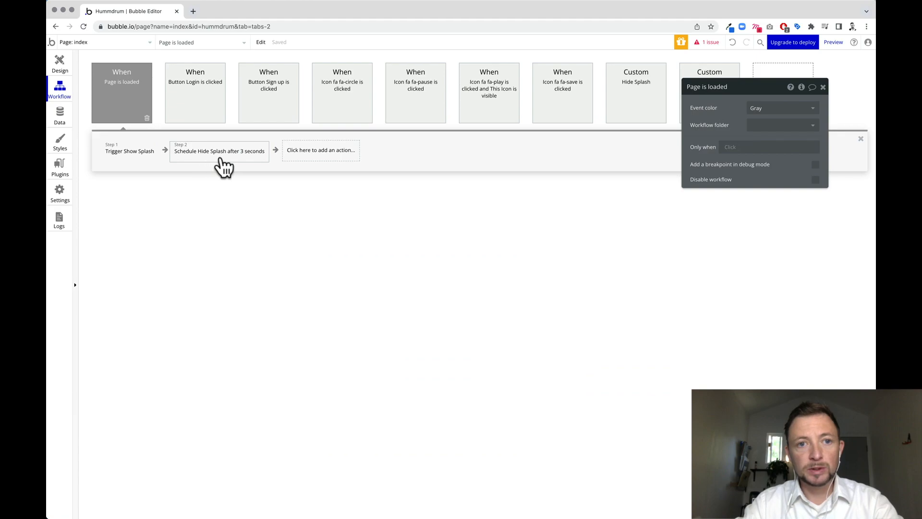
Review the 'Schedule Hide Splash after 3 seconds' step and the Hide Splash custom workflow.
left_click(247, 158)
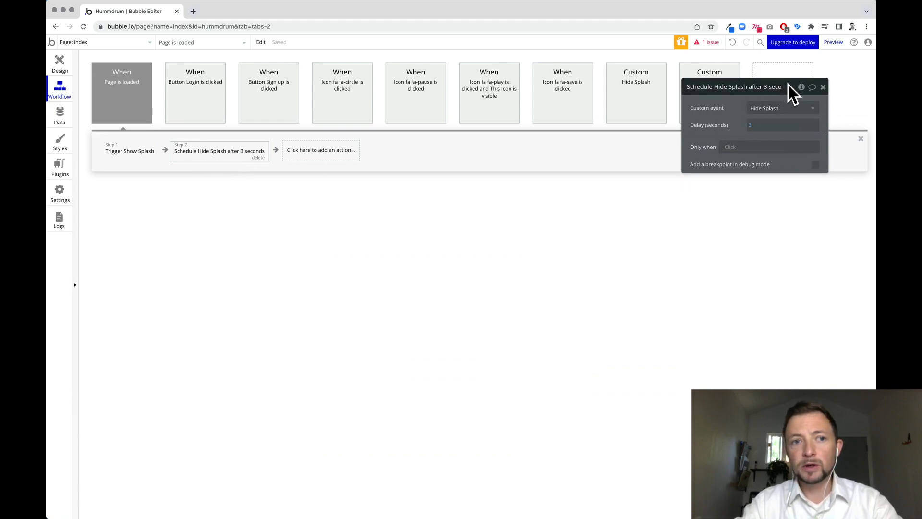
left_click(617, 111)
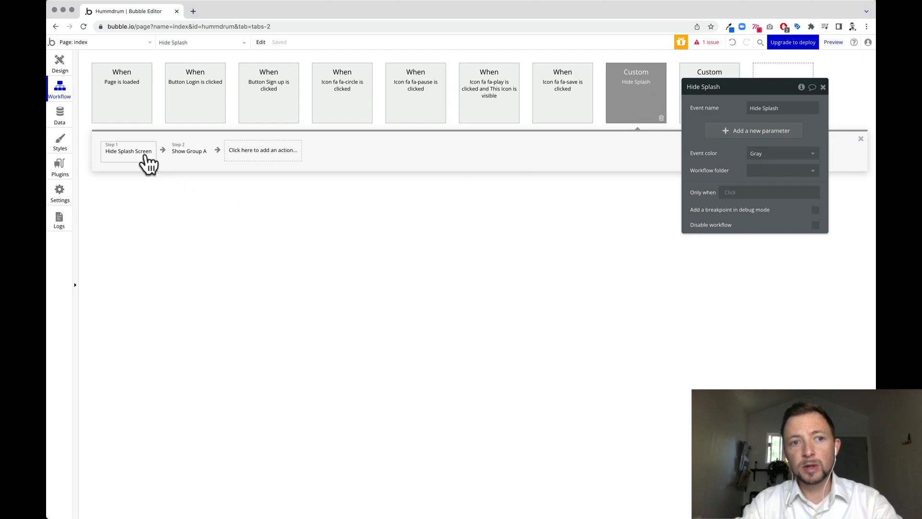
mouse_move(182, 163)
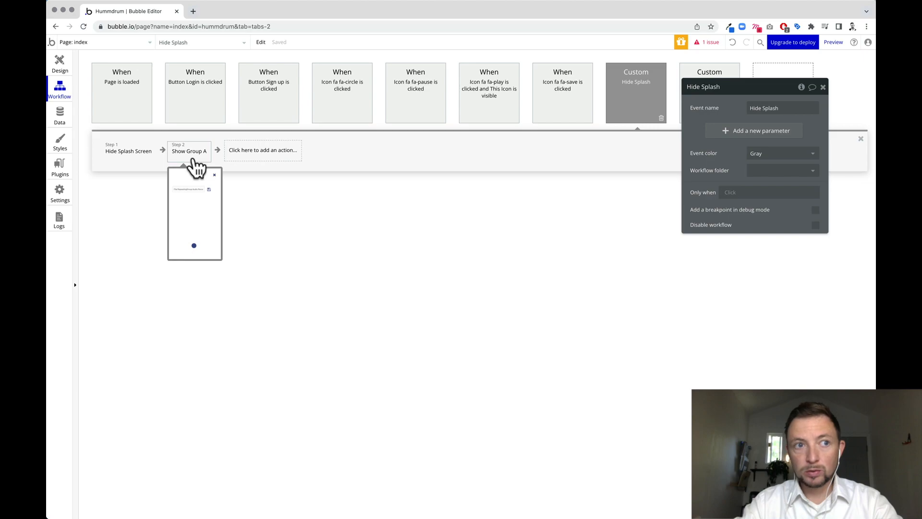
left_click(59, 60)
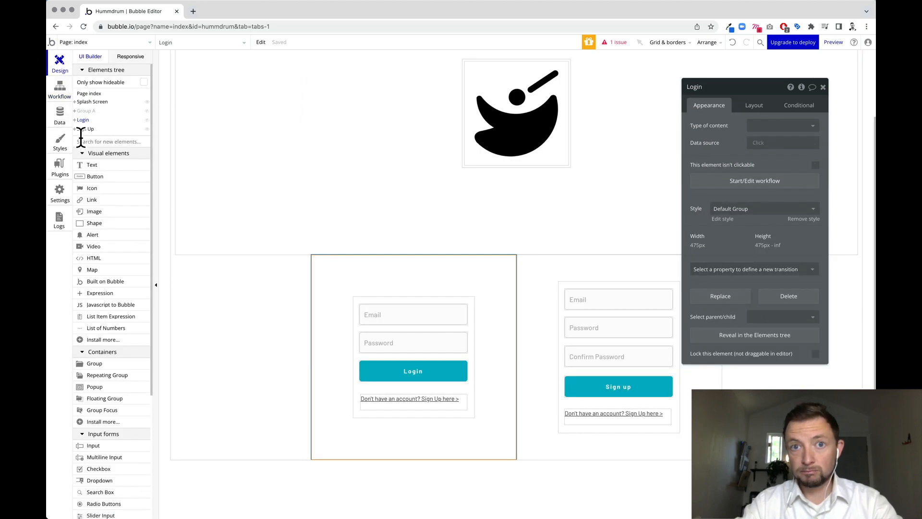
left_click(60, 89)
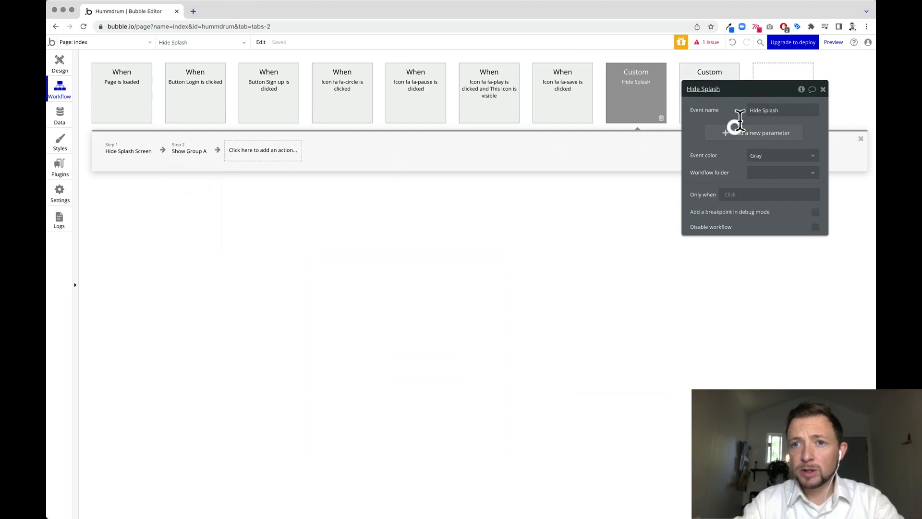
Create a new custom event named 'Show Sign Up'.
left_click(784, 107)
left_click(767, 181)
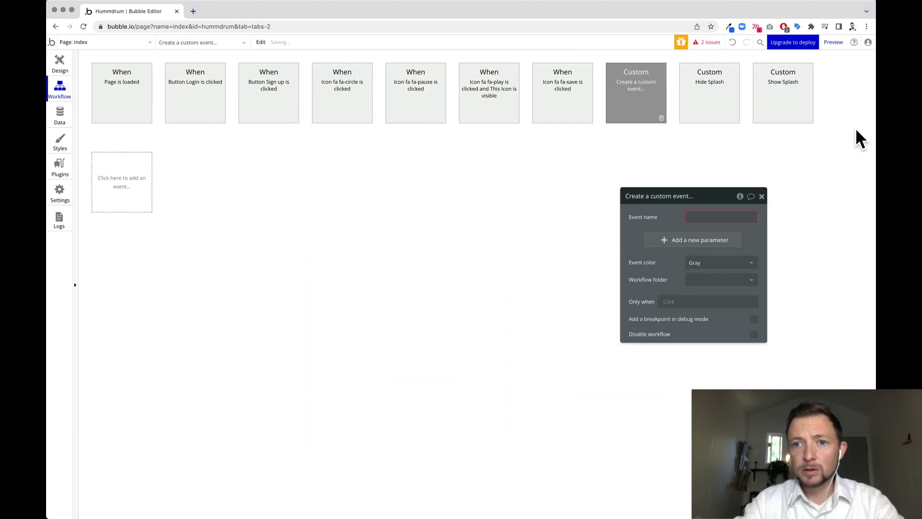
left_click(676, 196)
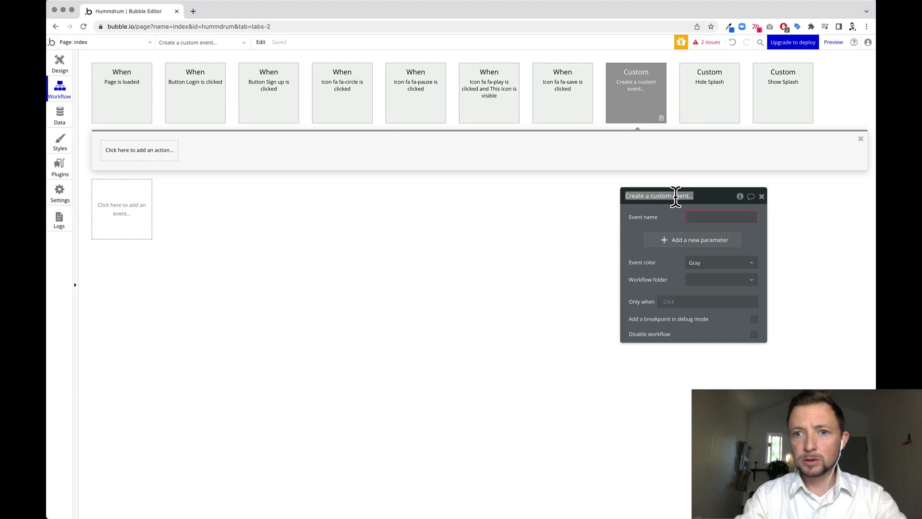
type("Show")
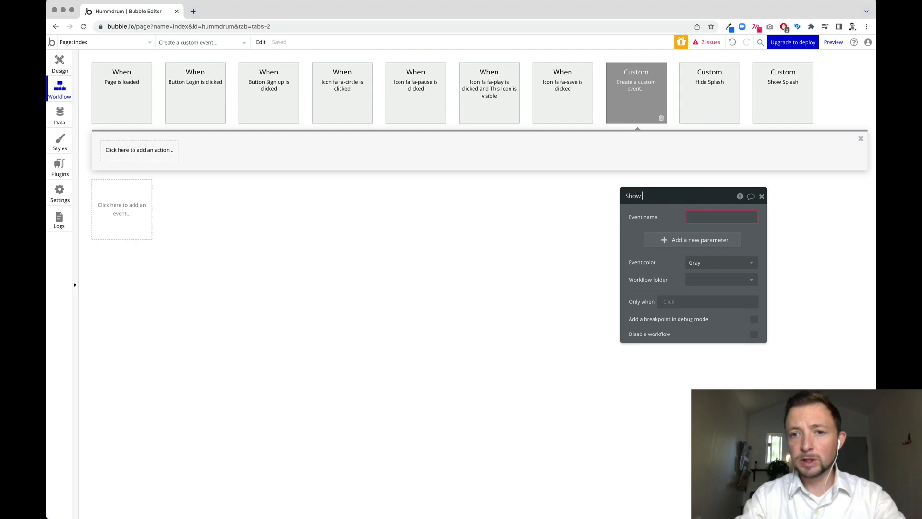
left_click(706, 220)
type("Show")
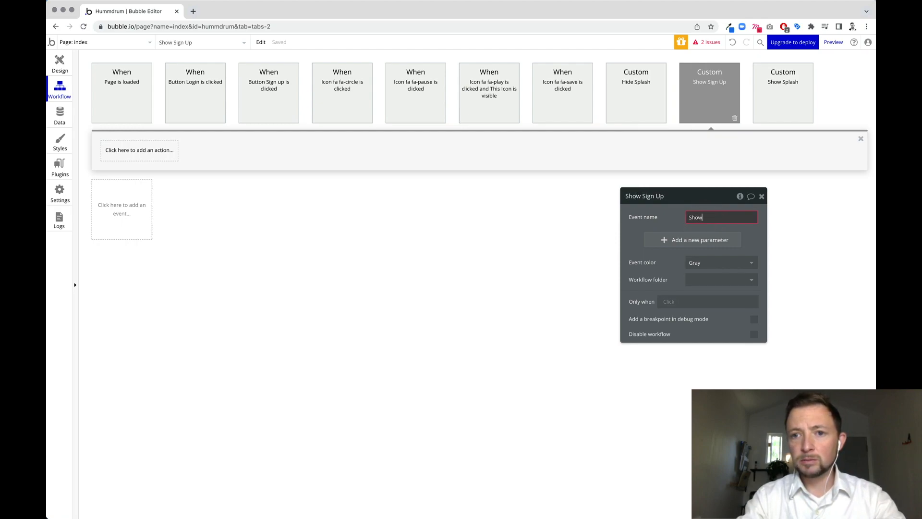
type("Sign Up")
key("Return")
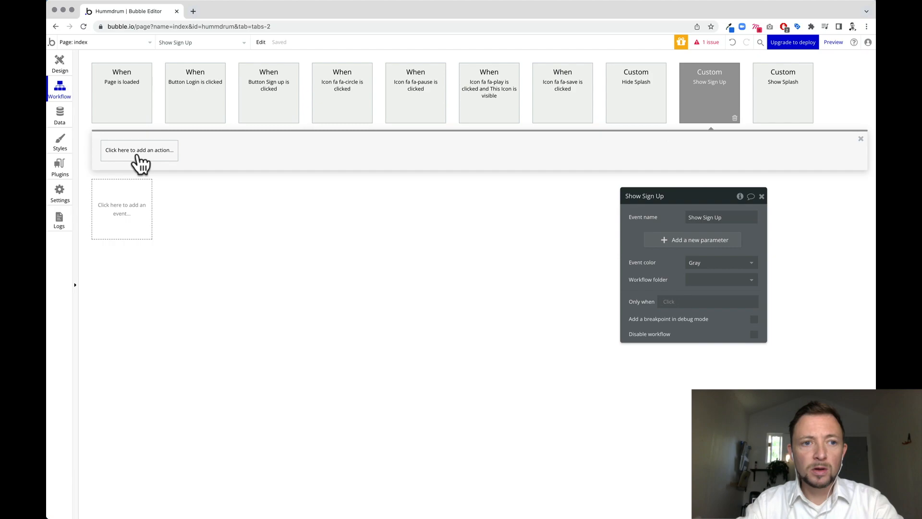
Add an Element Actions > Hide step targeting the Splash Screen.
left_click(139, 151)
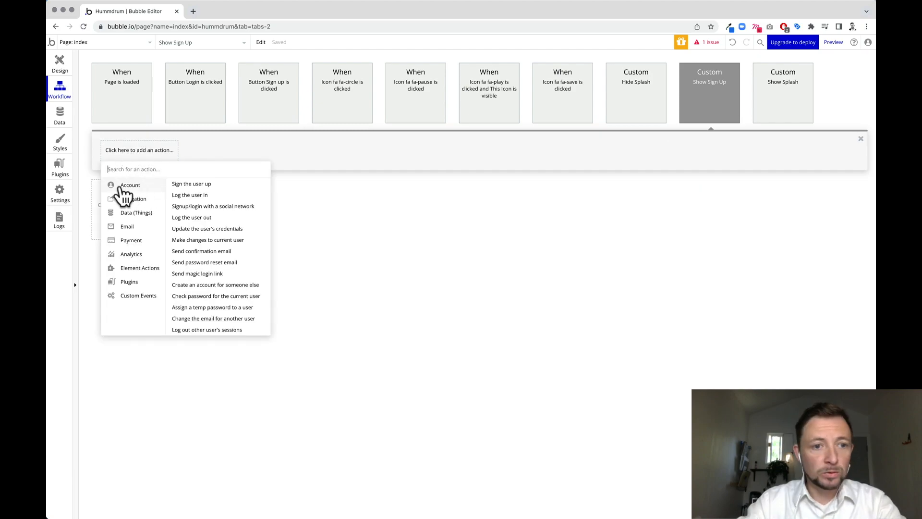
mouse_move(139, 268)
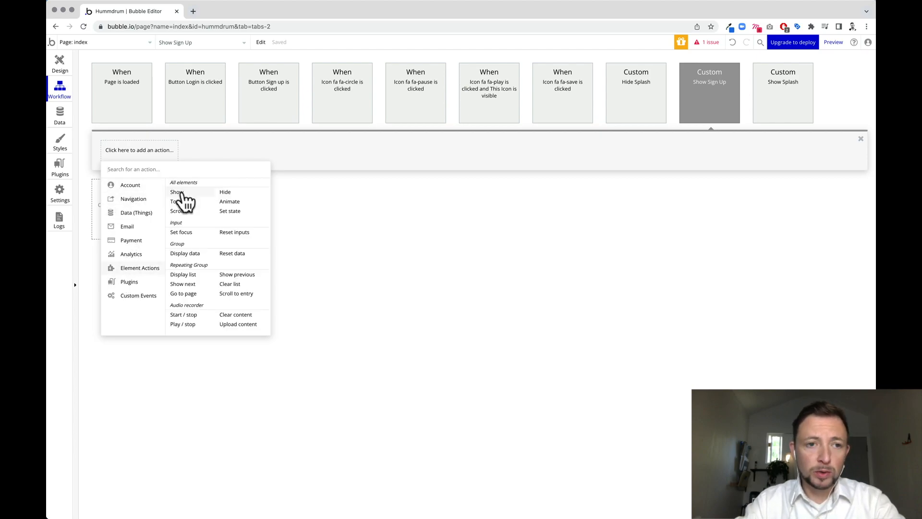
left_click(239, 193)
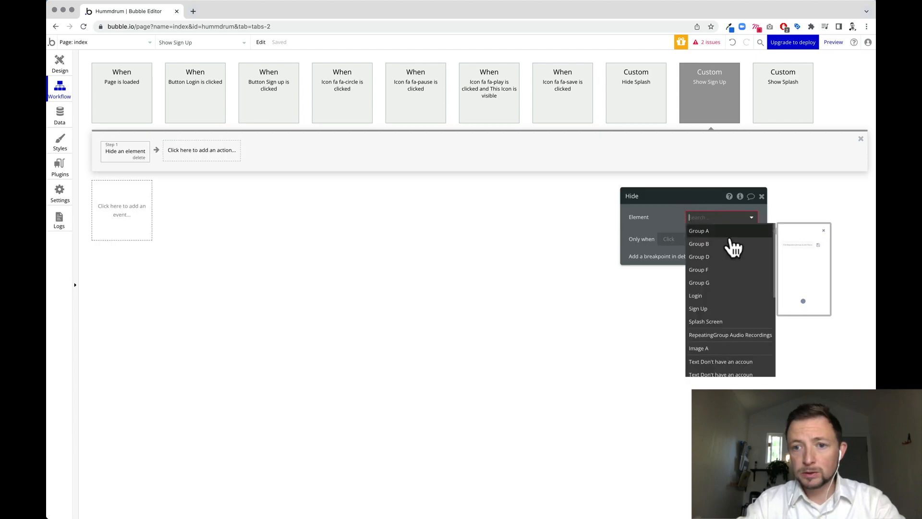
left_click(724, 322)
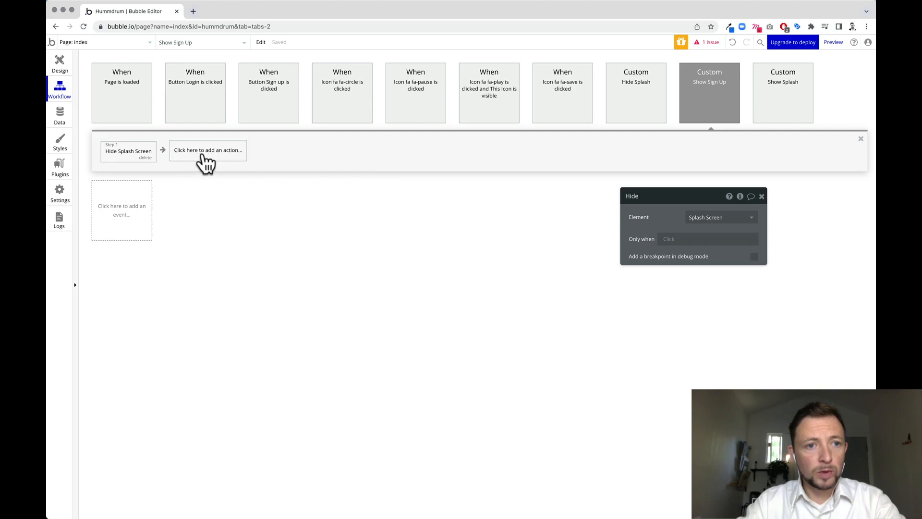
Add a second Element Actions > Show step targeting the Sign Up group.
left_click(206, 162)
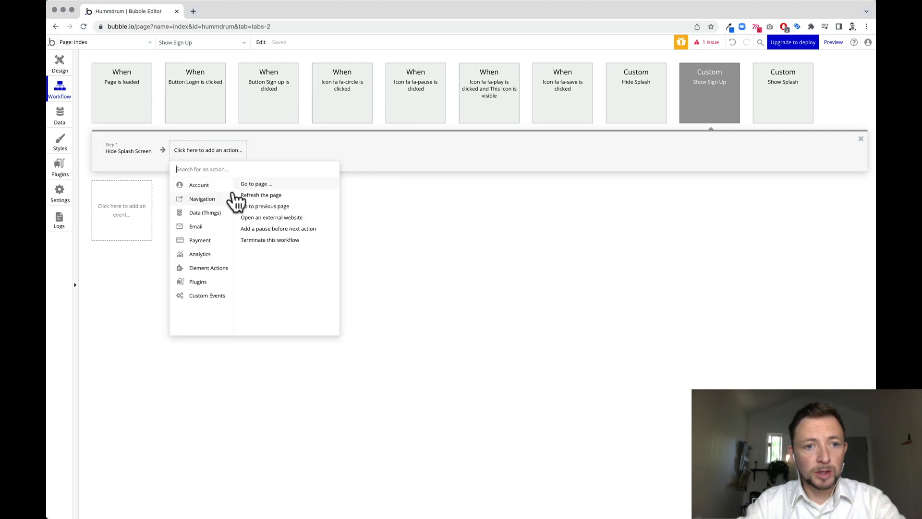
mouse_move(206, 271)
left_click(305, 225)
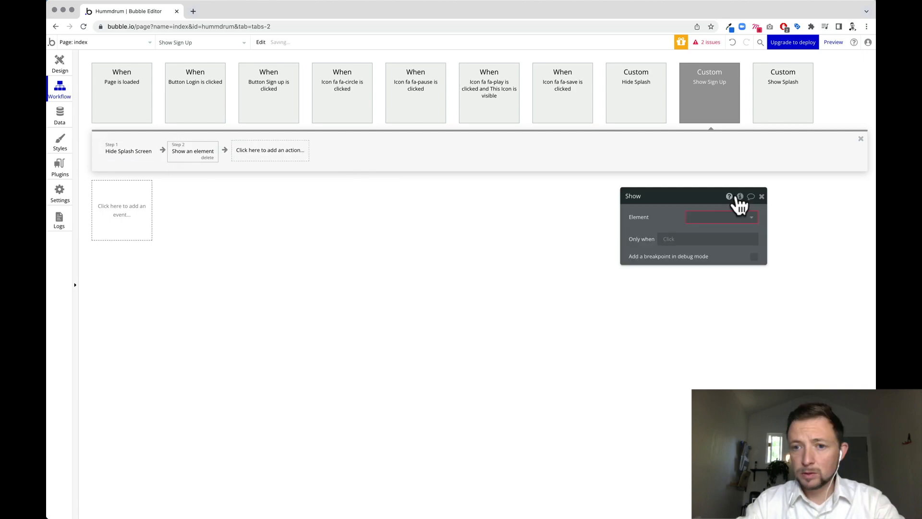
left_click(740, 217)
left_click(739, 310)
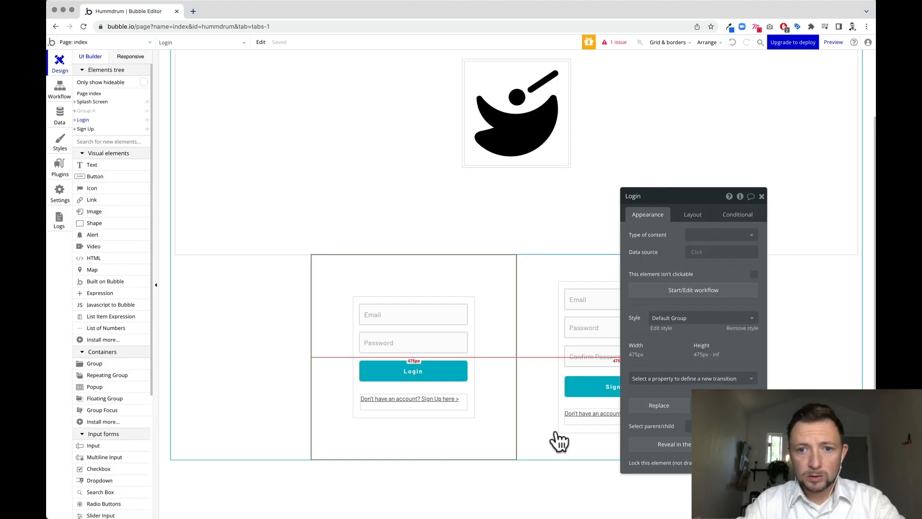
Draw a new group, Group H, over the area holding the Login and Sign Up forms.
left_click(418, 425)
left_click(553, 378)
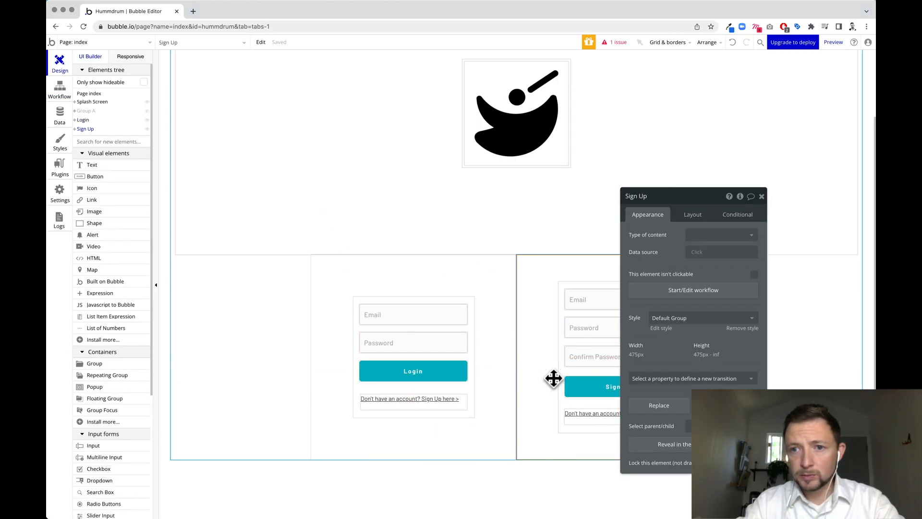
left_click(762, 197)
left_click(503, 355)
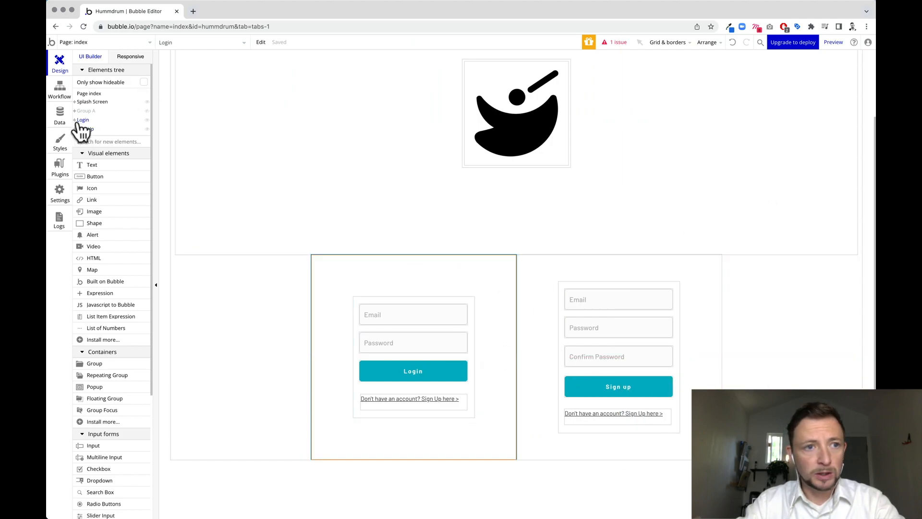
left_click(546, 286)
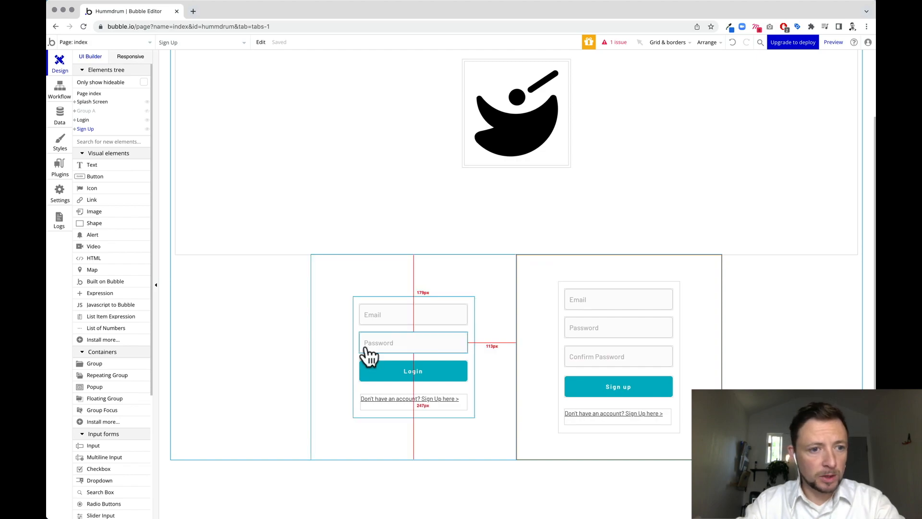
left_click(94, 364)
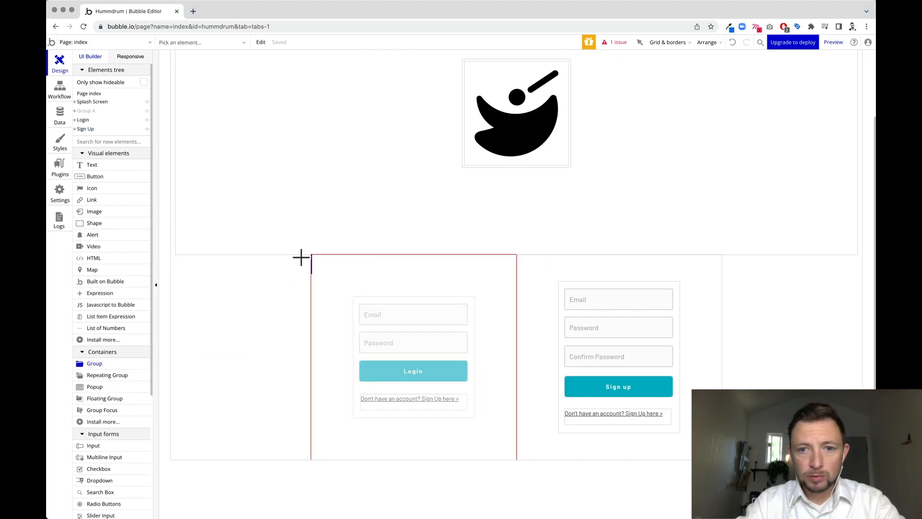
mouse_move(301, 256)
left_mouse_down()
mouse_move(593, 301)
mouse_move(748, 460)
left_mouse_up()
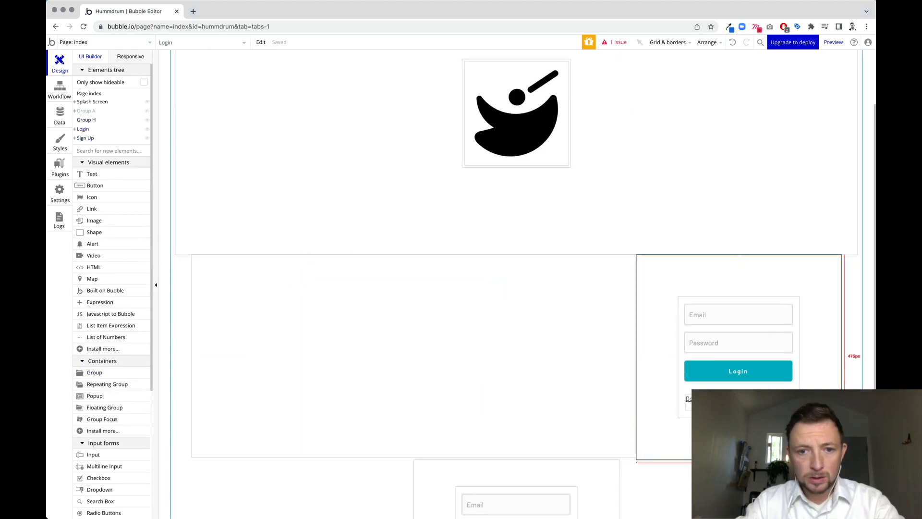
Nest the Login and Sign Up groups inside Group H in the Elements tree.
left_click_drag(801, 446, 461, 454)
left_click_drag(83, 131, 89, 120)
left_click_drag(89, 129, 93, 120)
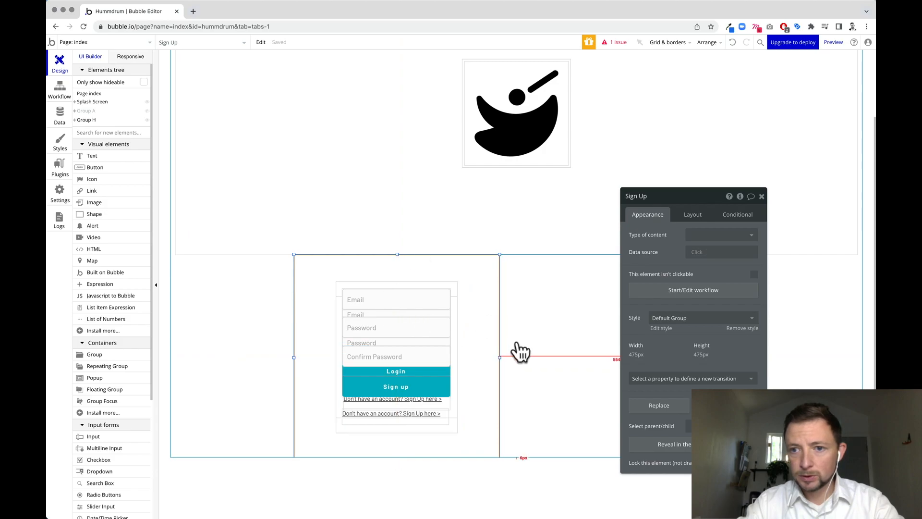
left_click(548, 384)
left_click_drag(548, 384, 79, 128)
left_click(87, 129)
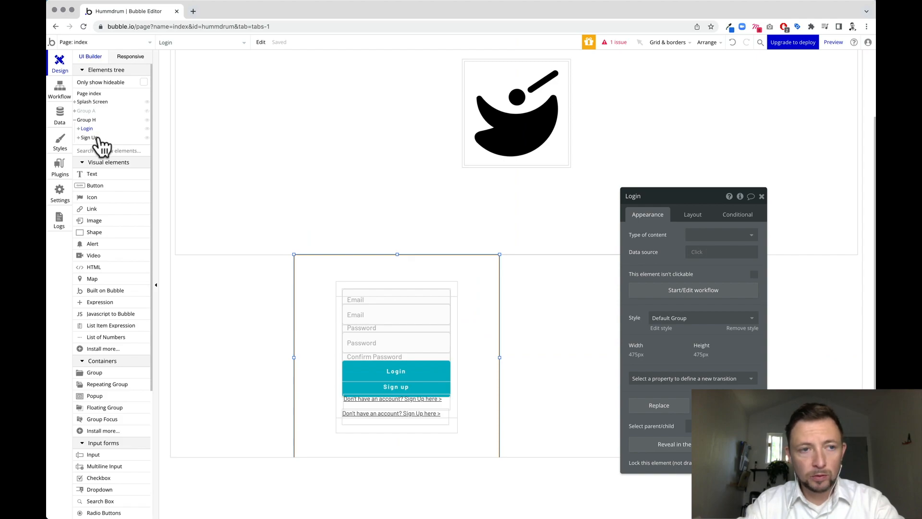
left_click(97, 138)
Hide Login in the Elements tree and change the sign-up link to 'Already have an account? Login here >'.
left_click(89, 129)
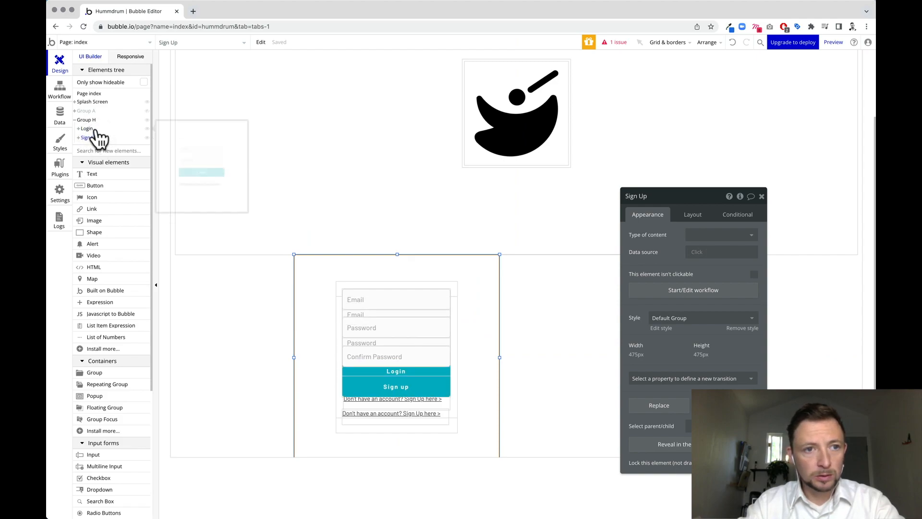
left_click(148, 131)
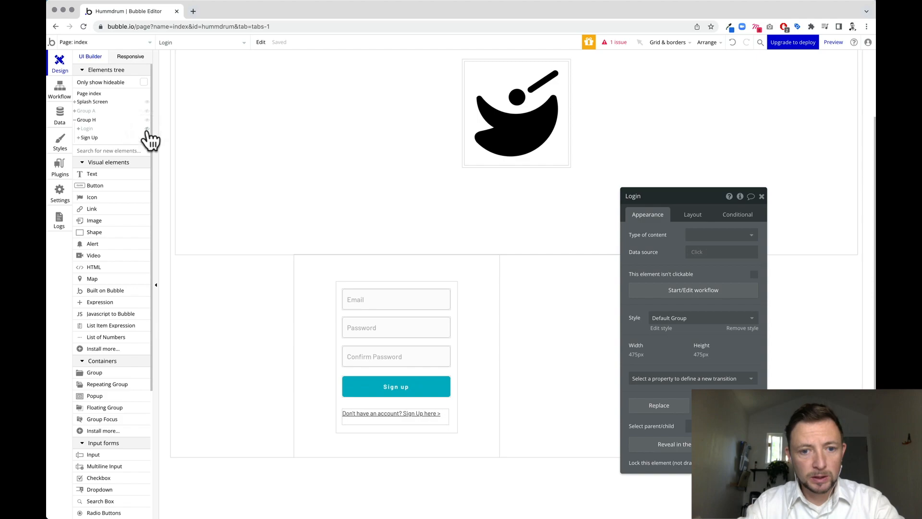
left_click(387, 414)
triple_click(666, 249)
left_click(667, 249)
triple_click(667, 250)
type("Already have an account? Login")
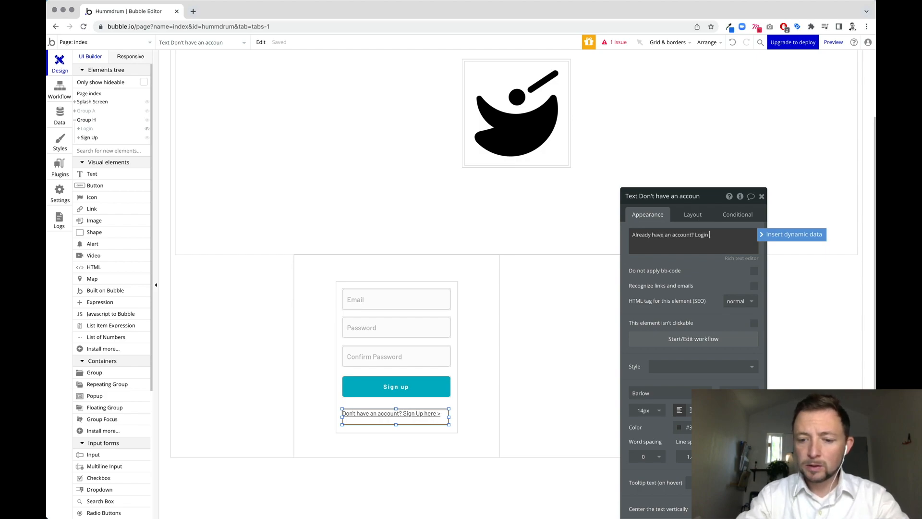
type(" here >")
left_click(443, 414)
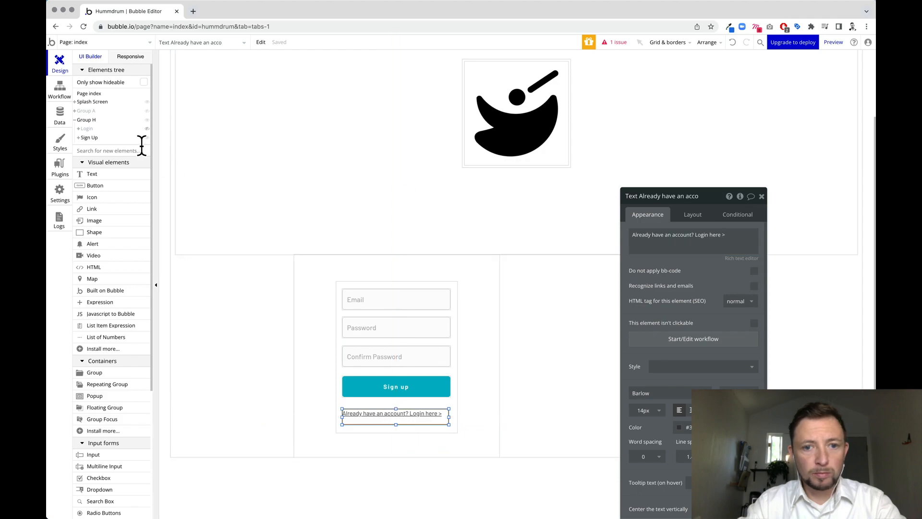
Rename Group H to 'Login/Signup Group'.
left_click(89, 138)
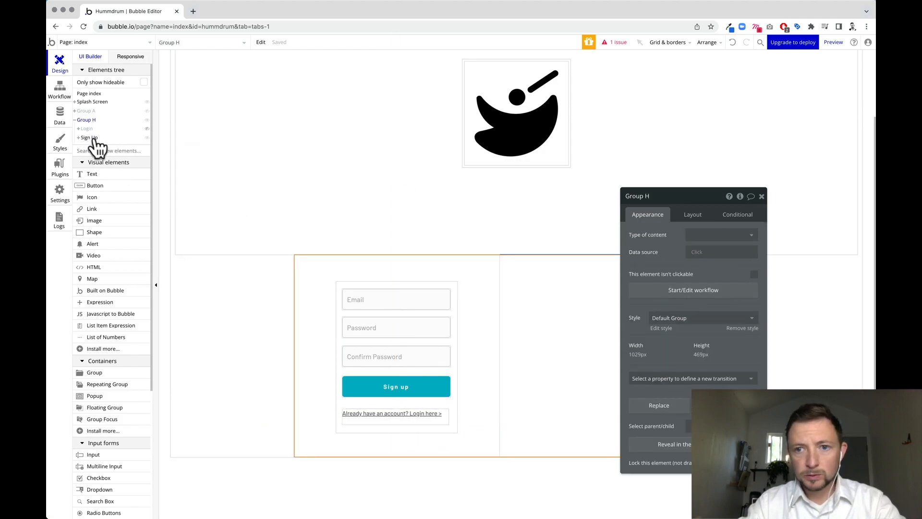
left_click(749, 216)
left_click(672, 234)
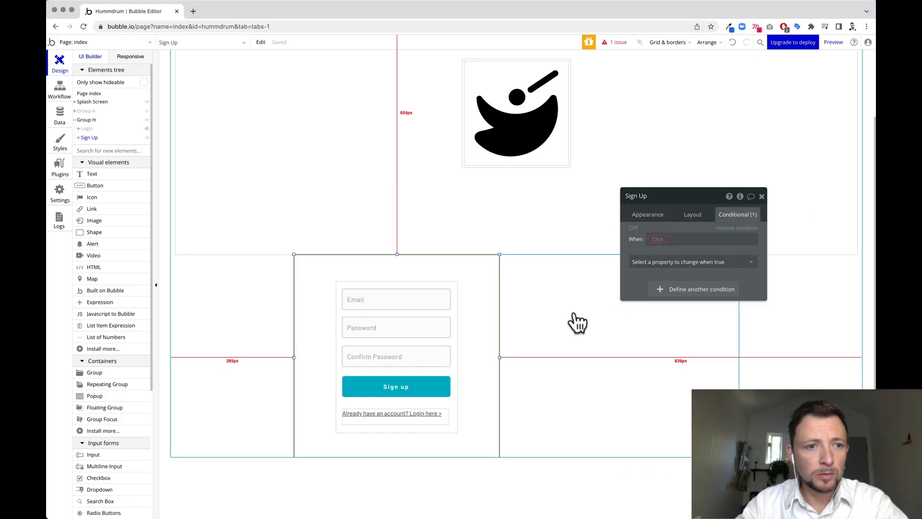
left_click(89, 120)
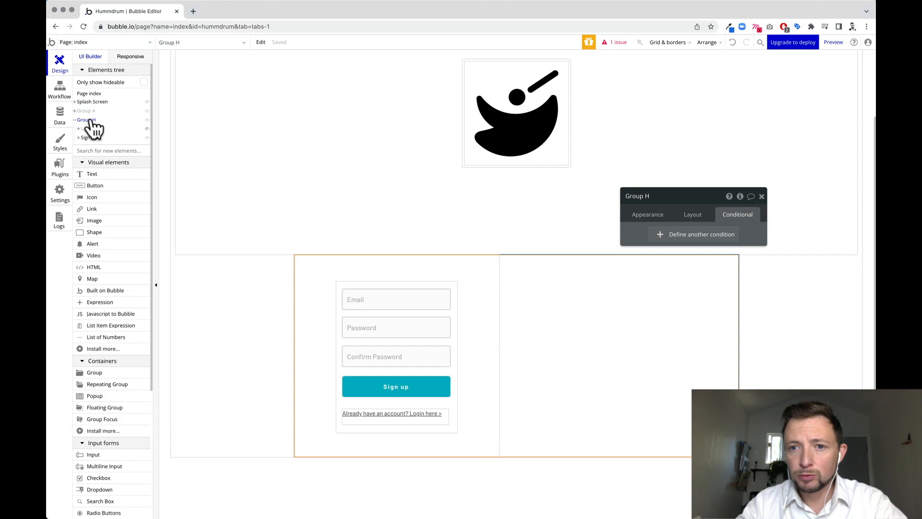
left_click(655, 194)
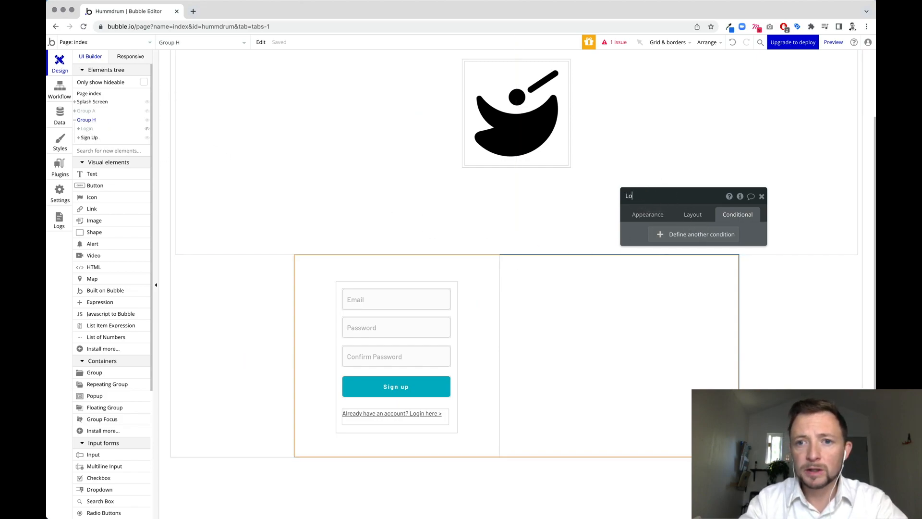
type("Login/Sign")
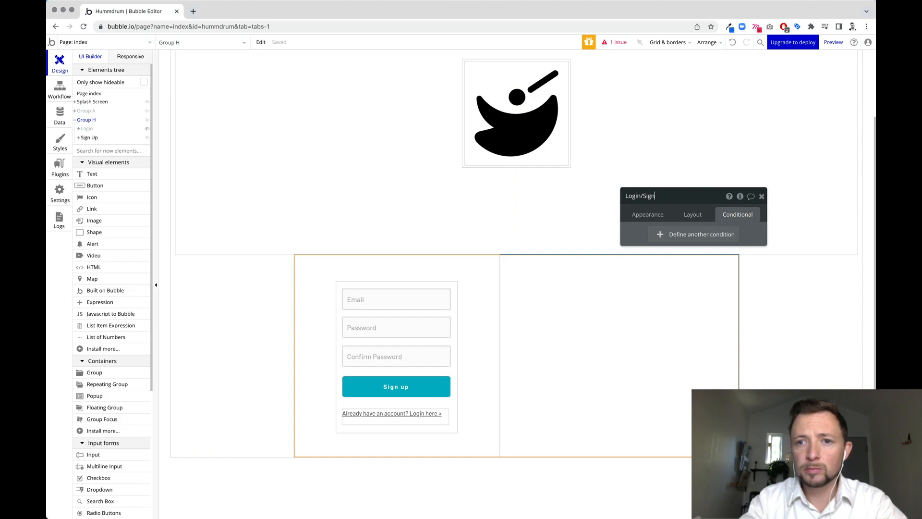
type("up Group")
key("Return")
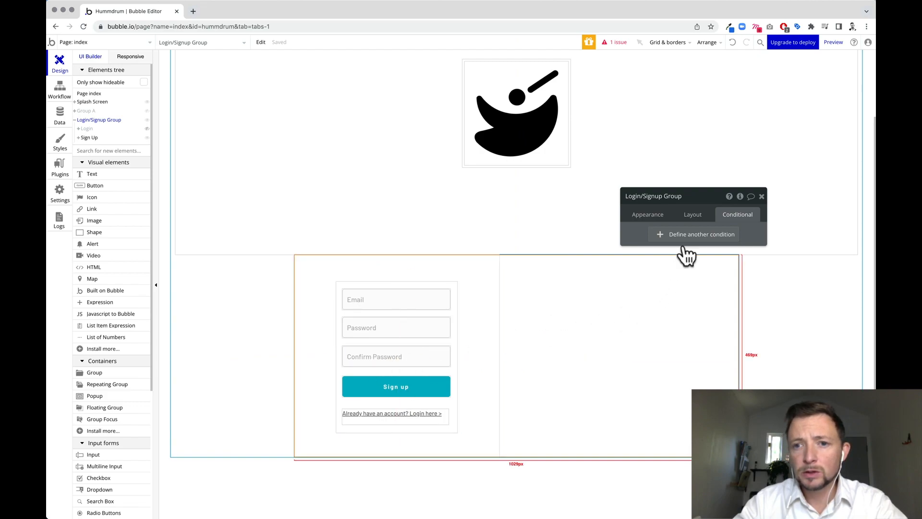
Start a condition on the Login/Signup Group and toggle the Sign Up form's visibility.
left_click(716, 237)
left_click(662, 196)
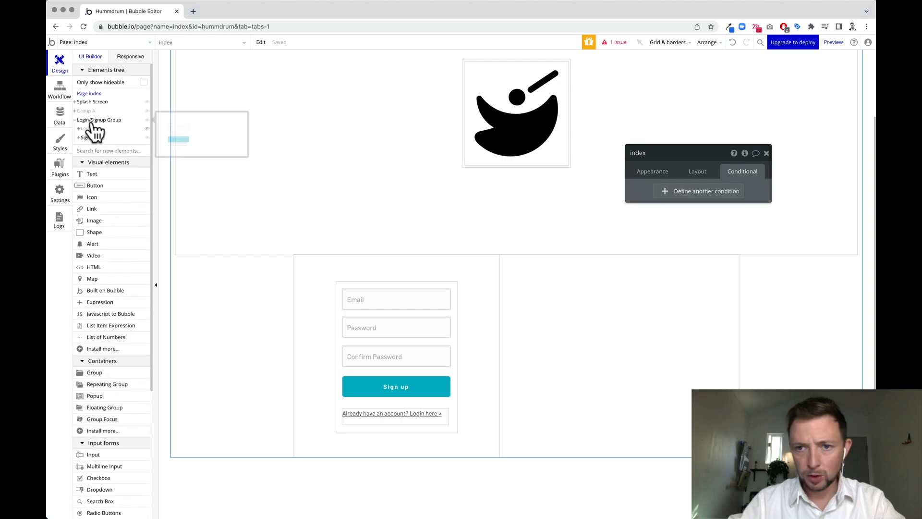
left_click(91, 120)
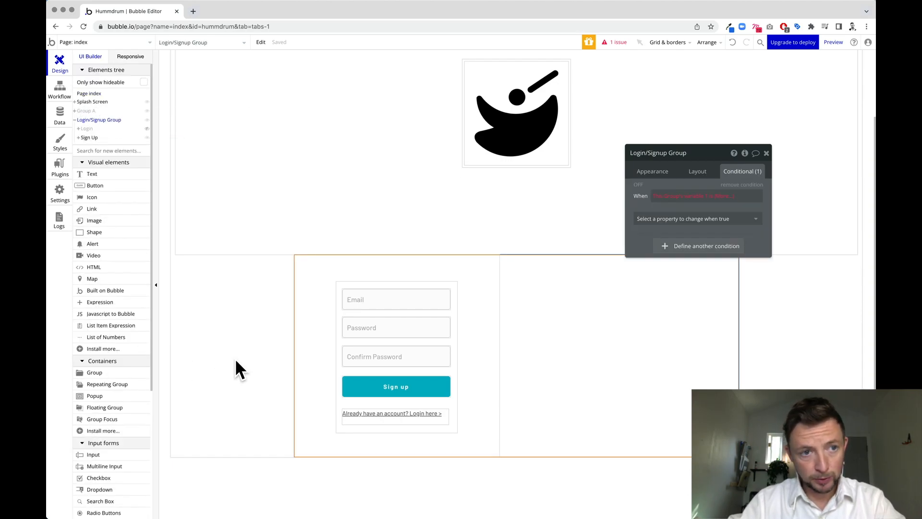
left_click(147, 138)
left_click(147, 138)
left_click(146, 138)
left_click(147, 137)
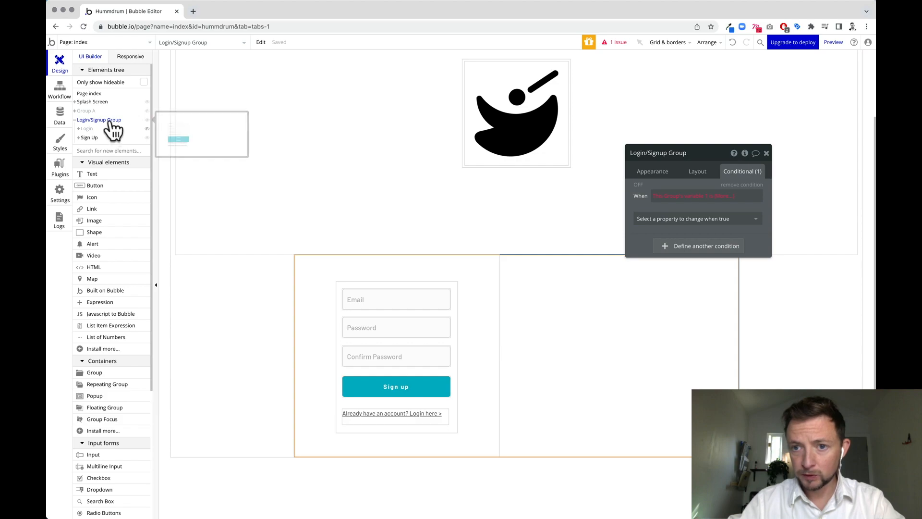
Set the group's container layout to Row and unhide the Login form beside Sign Up.
left_click(697, 172)
left_click(725, 192)
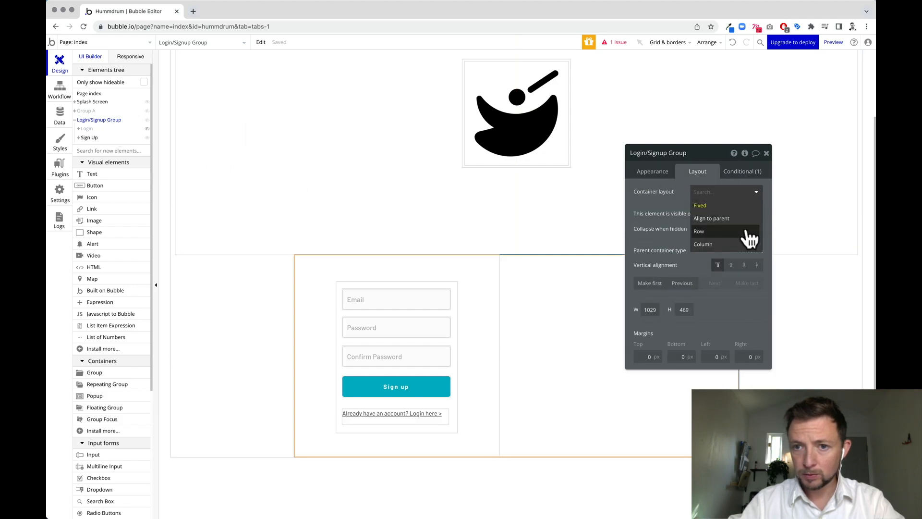
left_click(747, 233)
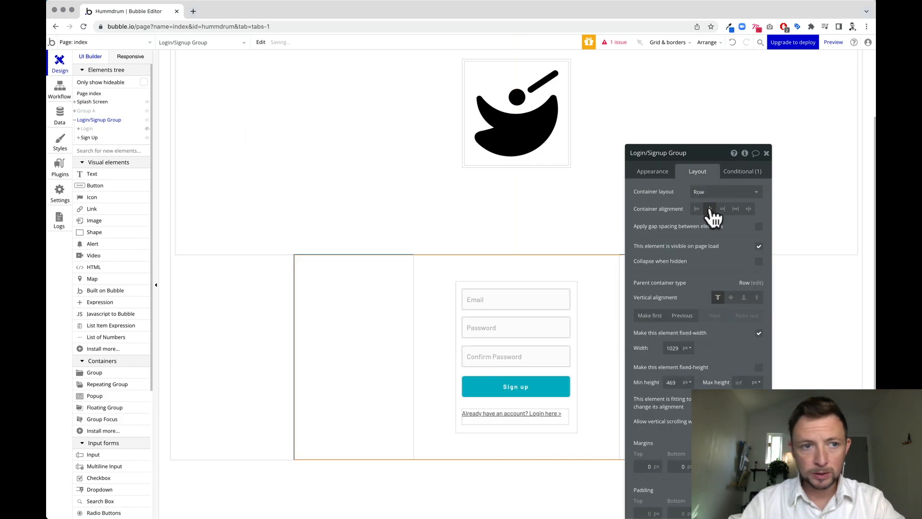
left_click(147, 129)
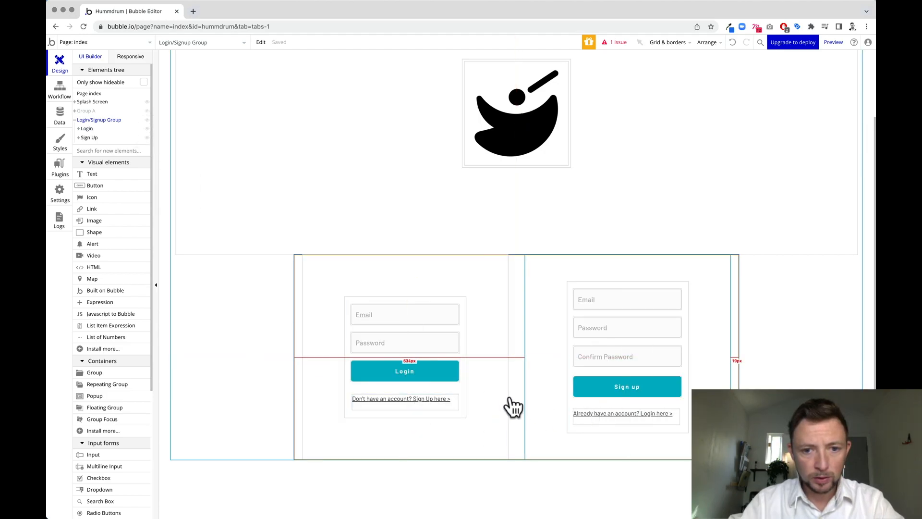
double_click(418, 438)
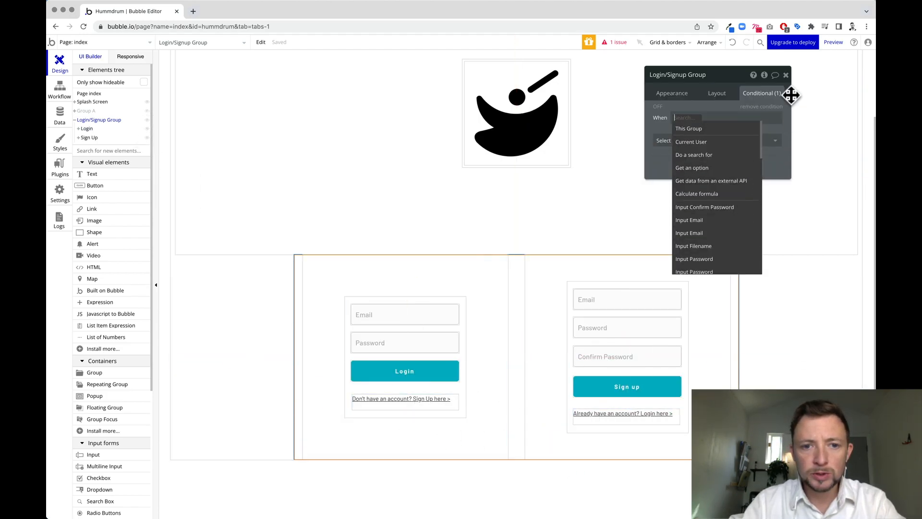
On the Login form, base a condition on a new text custom state 'variable 1' of Login/Signup Group.
left_click(485, 319)
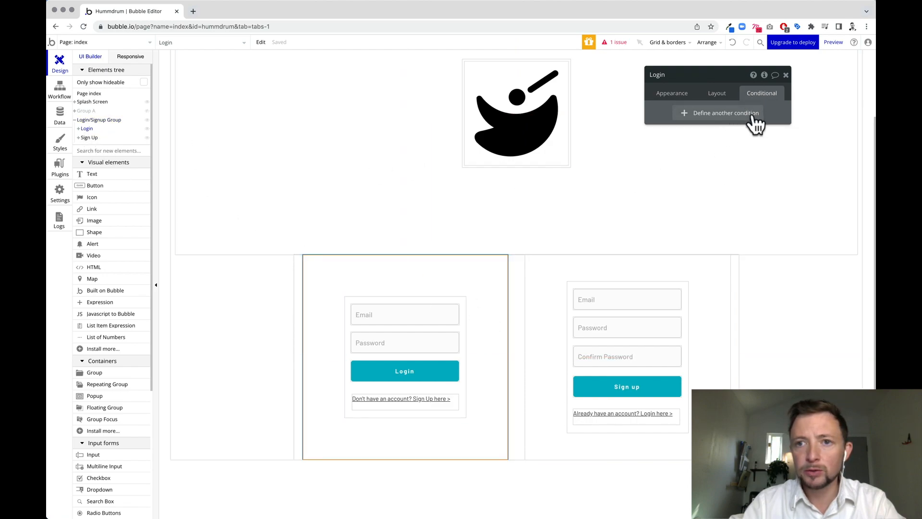
left_click(713, 115)
left_click(684, 117)
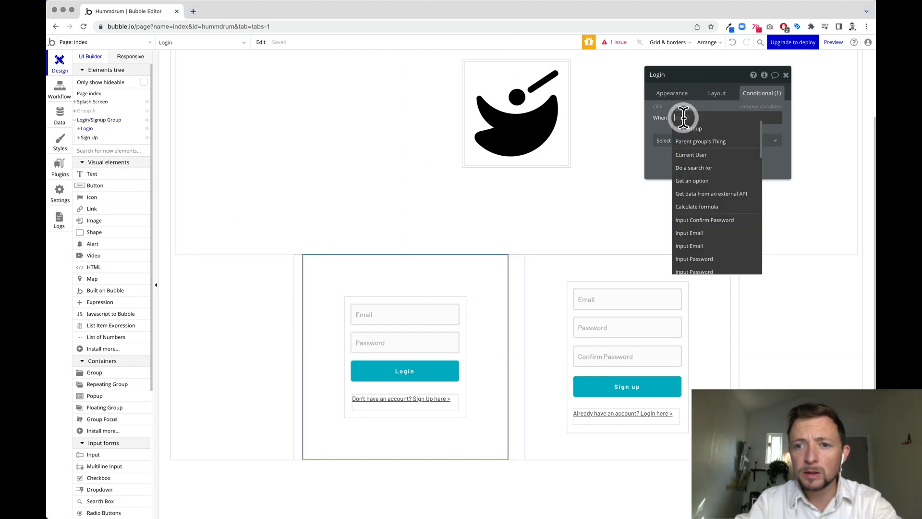
scroll(679, 189, "down", 3)
left_click(704, 185)
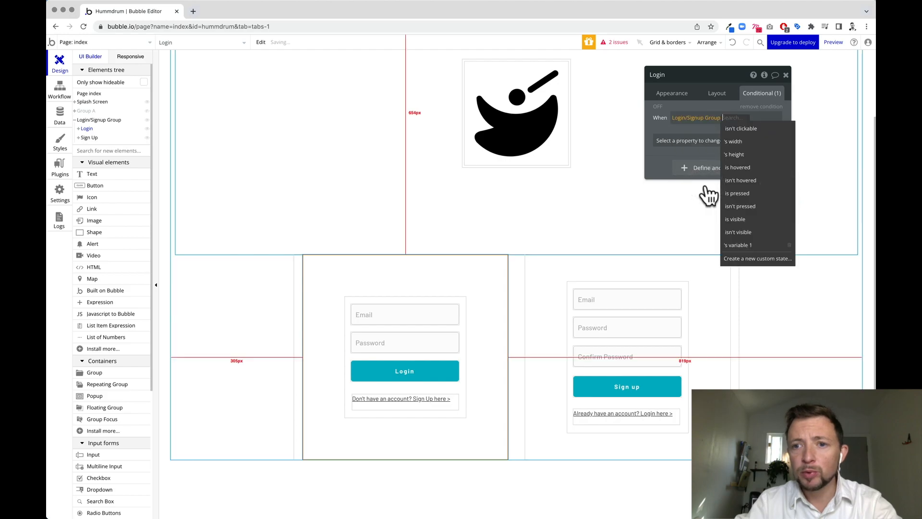
left_click(733, 259)
left_click(469, 99)
type("varia")
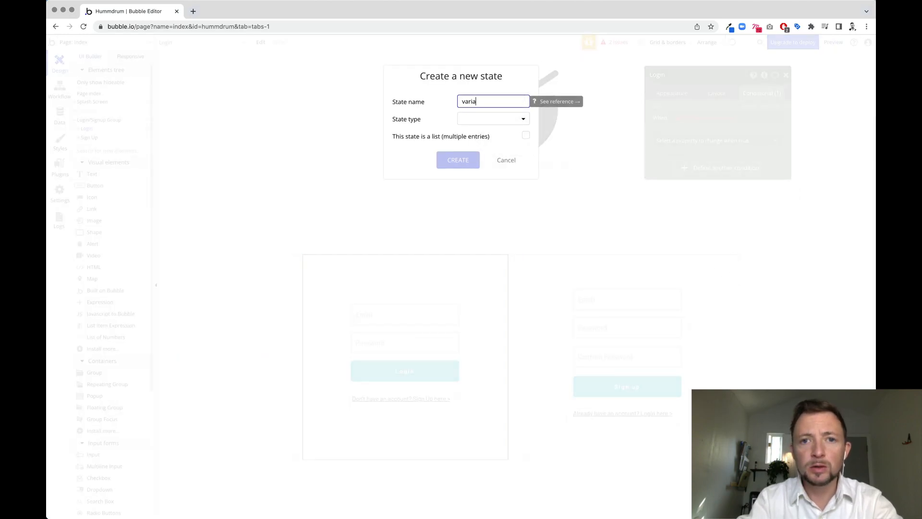
type("ble 1")
key("super+l")
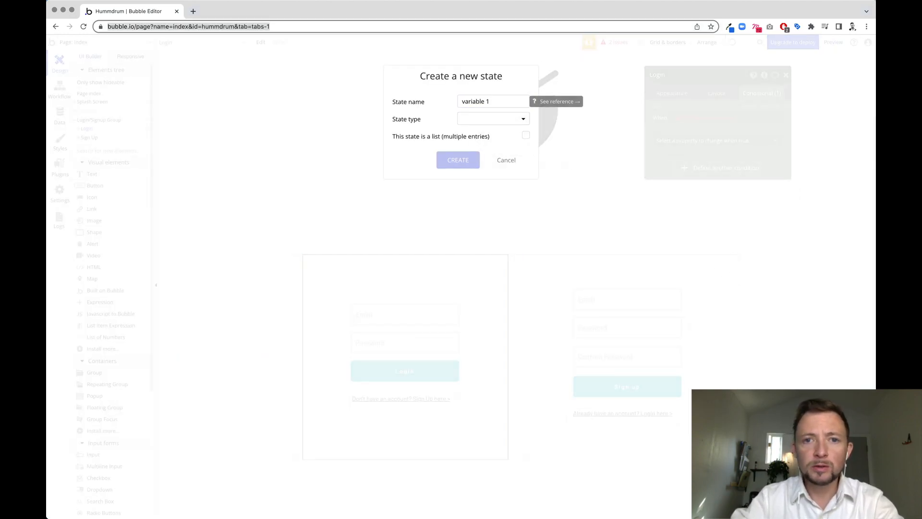
left_click(491, 120)
left_click(480, 136)
left_click(468, 163)
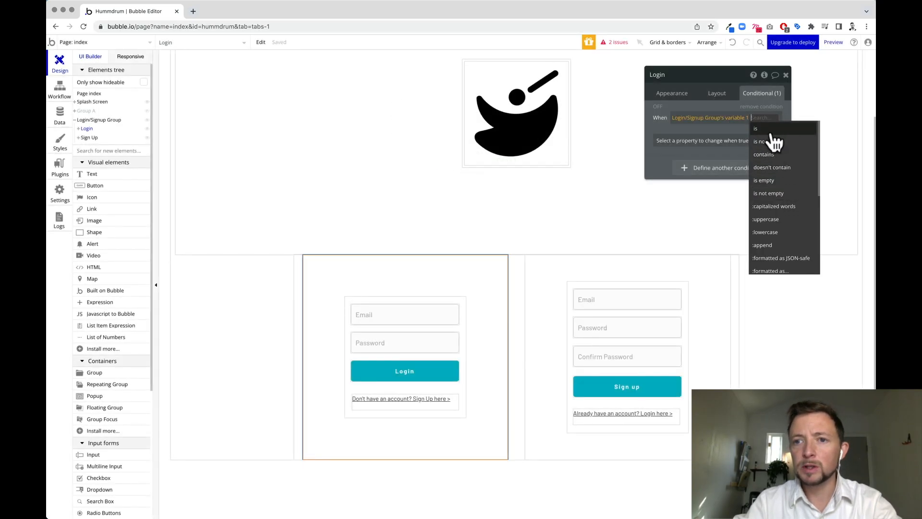
Finish the condition as variable 1 is 'login', making the Login form visible.
left_click(771, 131)
type("login")
left_click(756, 141)
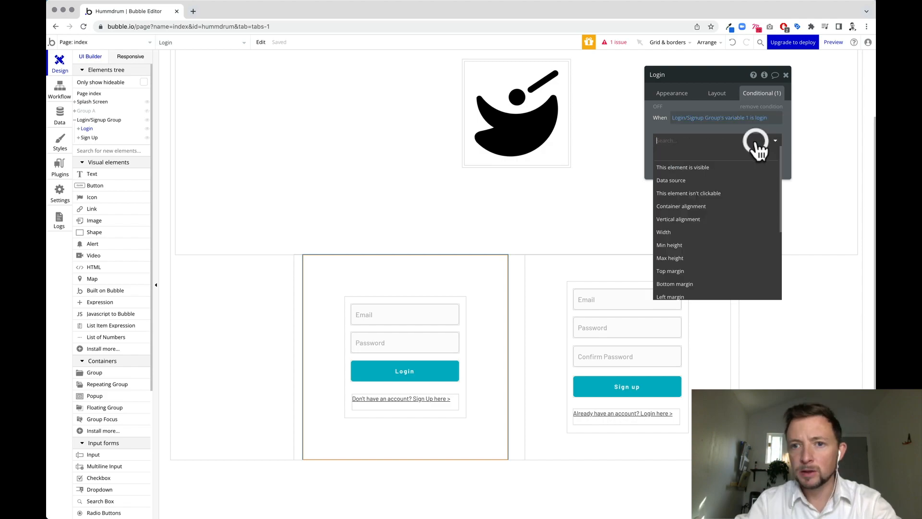
left_click(719, 167)
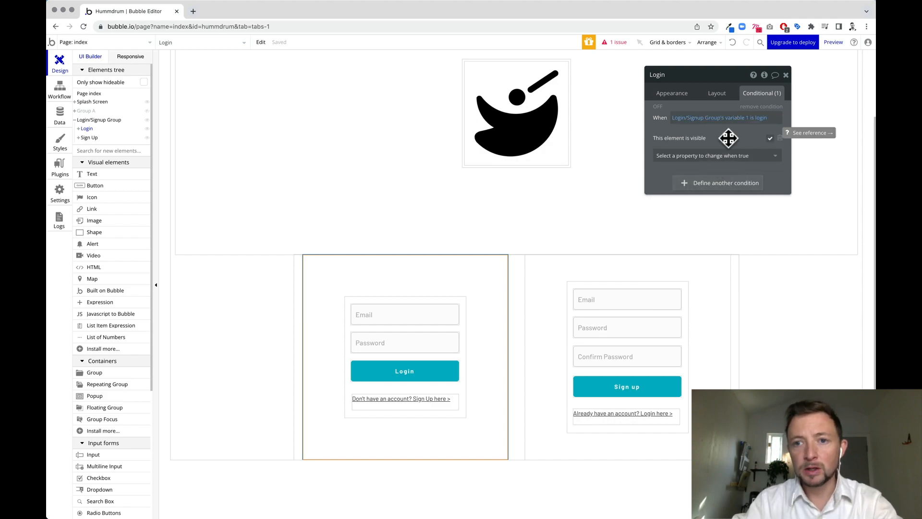
Add a second condition, variable 1 is not 'login', controlling visibility, then hide Login in the tree.
left_click(708, 185)
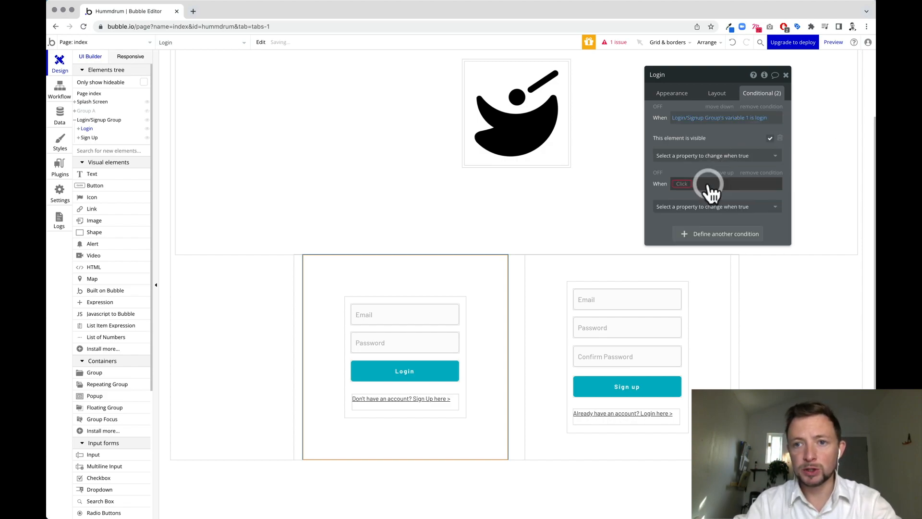
left_click(679, 183)
left_click(697, 242)
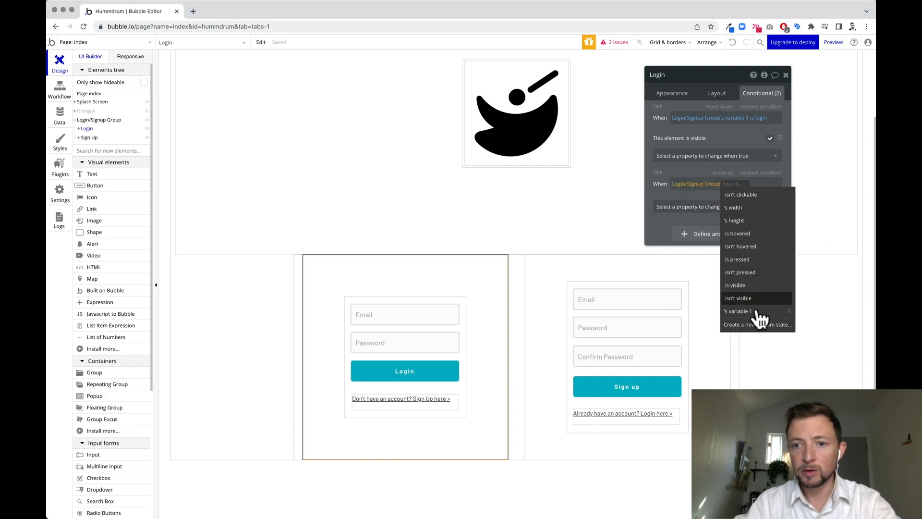
left_click(755, 312)
left_click(763, 212)
type("login")
left_click(712, 212)
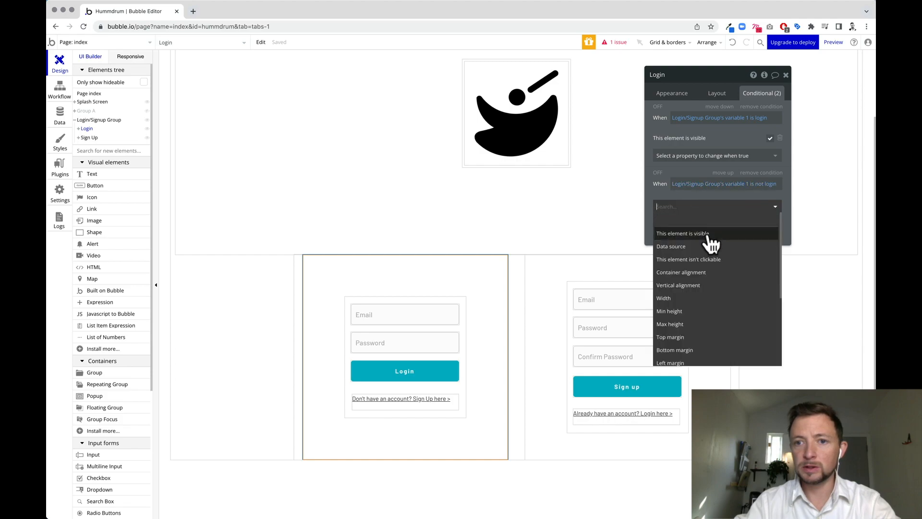
left_click(709, 234)
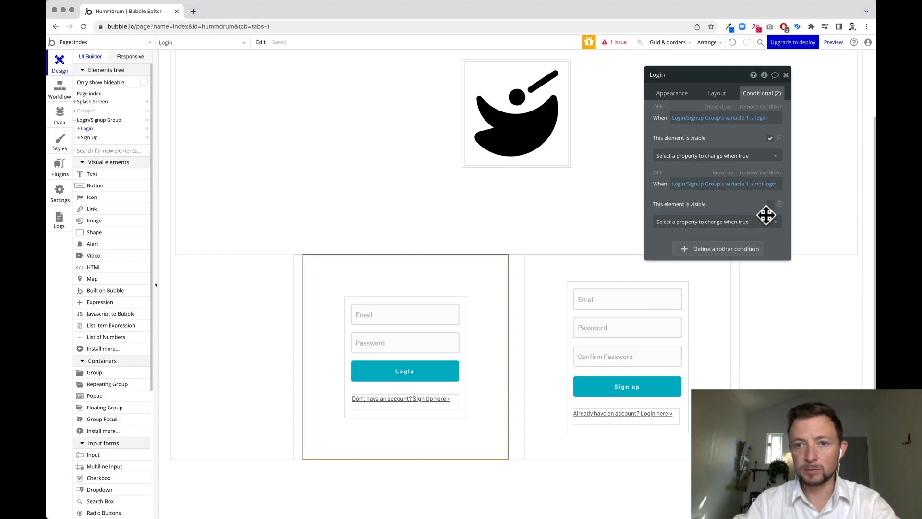
left_click_drag(88, 129, 149, 138)
left_click(87, 137)
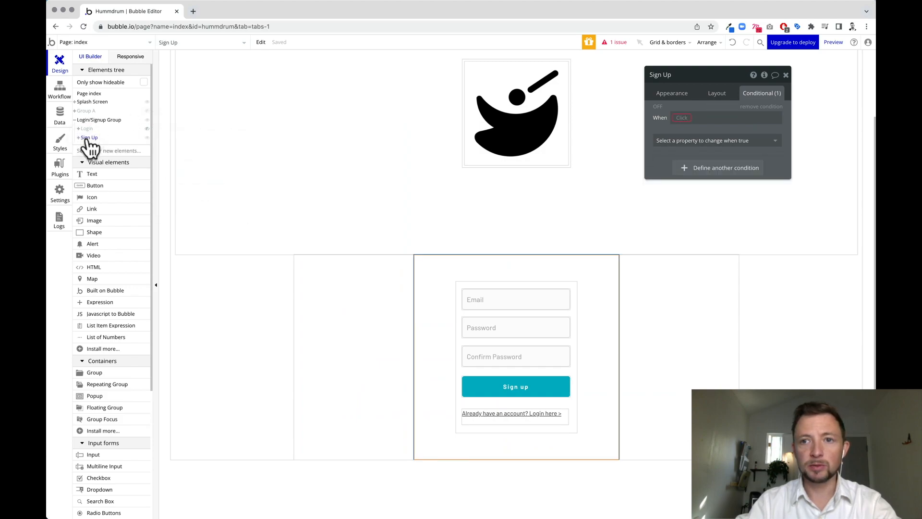
Add a condition where Login/Signup Group's variable 1 is 'signup' that makes Sign Up visible.
left_click(703, 124)
scroll(720, 226, "down", 5)
left_click(687, 185)
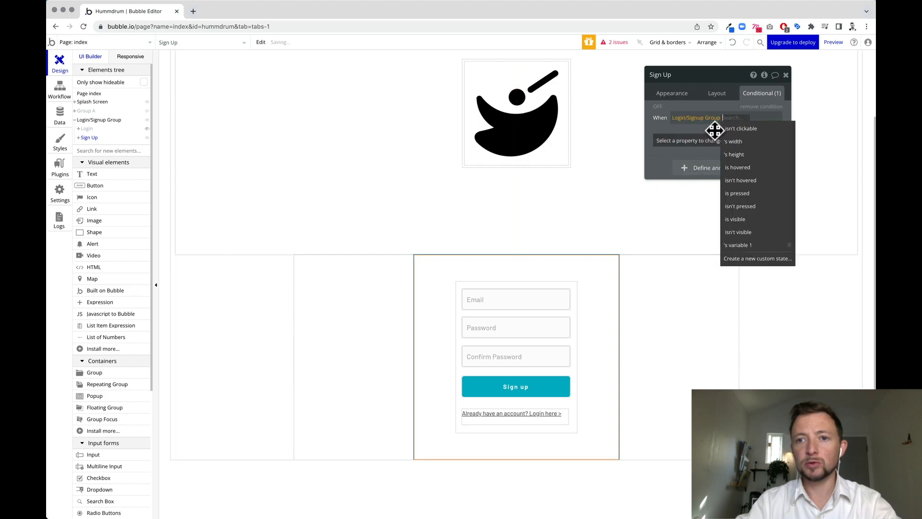
left_click(743, 245)
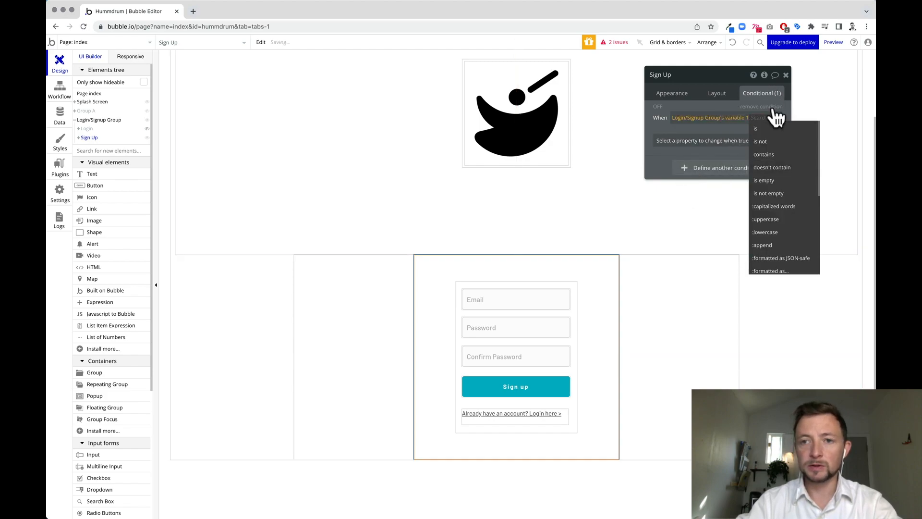
type("signup")
left_click(755, 133)
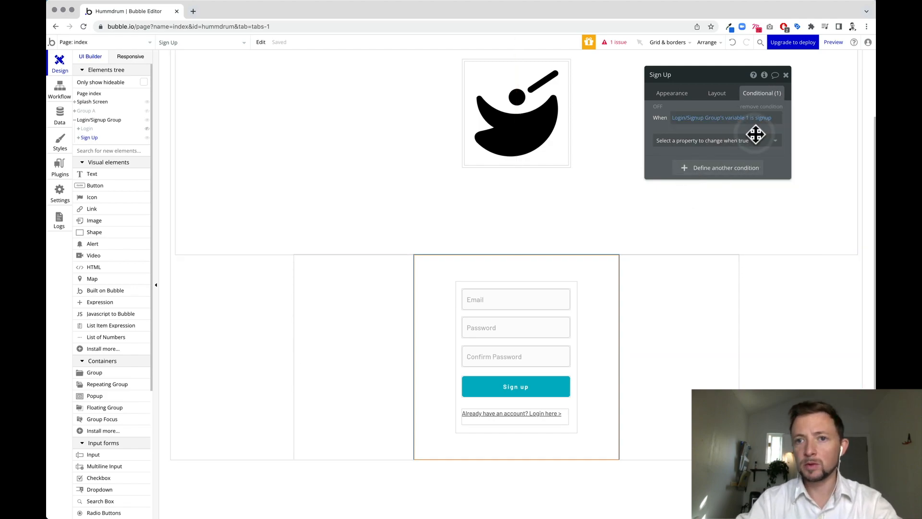
left_click(693, 140)
left_click(681, 168)
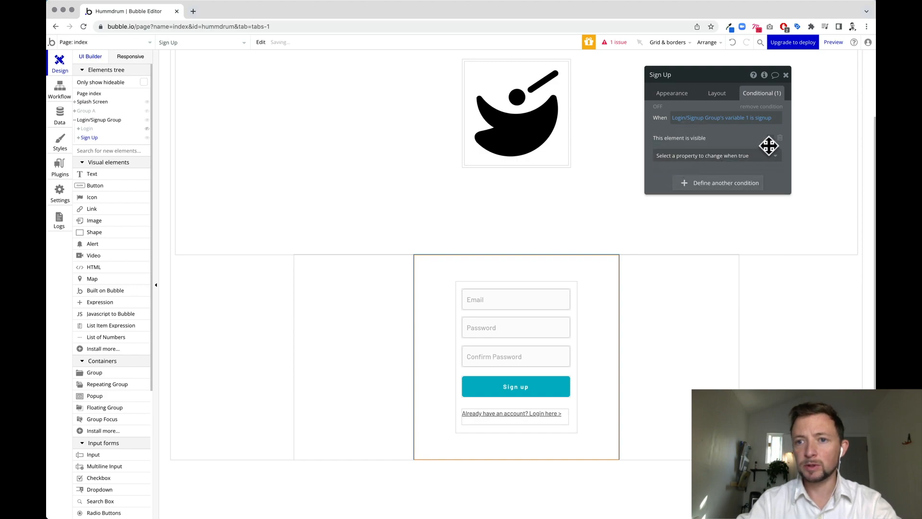
left_click(770, 141)
Add a second condition, variable 1 is not 'signup', controlling Sign Up's visibility.
left_click(694, 185)
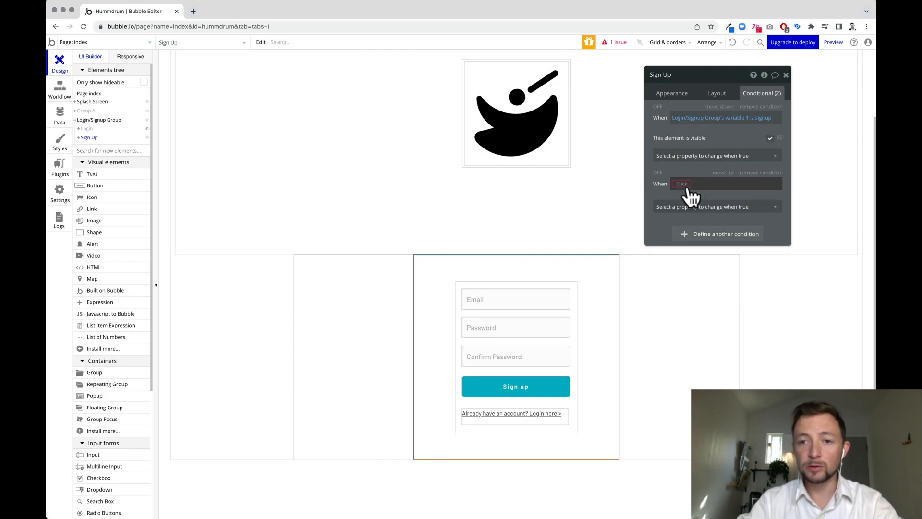
left_click(687, 186)
scroll(736, 270, "down", 5)
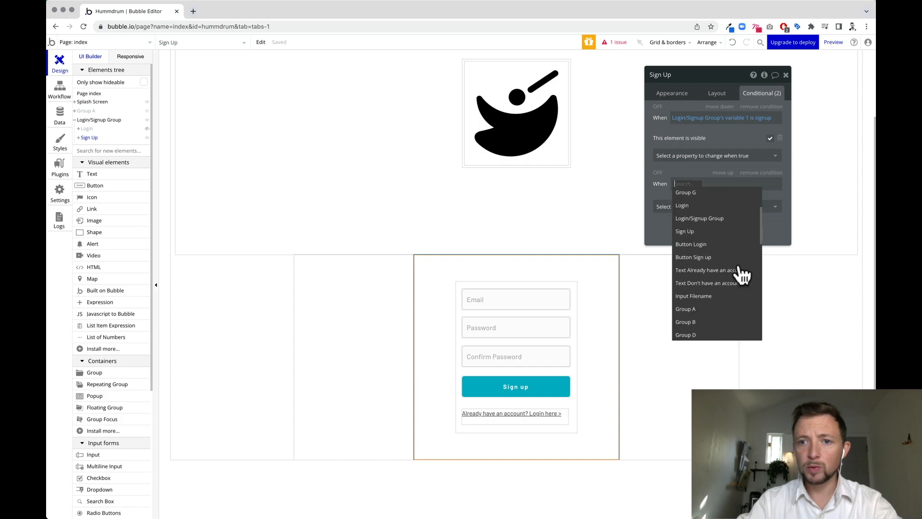
left_click(695, 213)
left_click(748, 310)
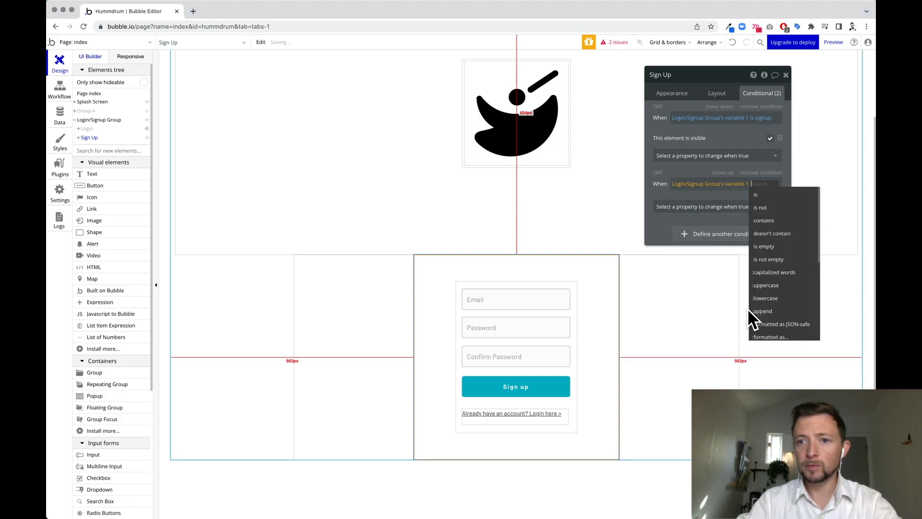
left_click(761, 207)
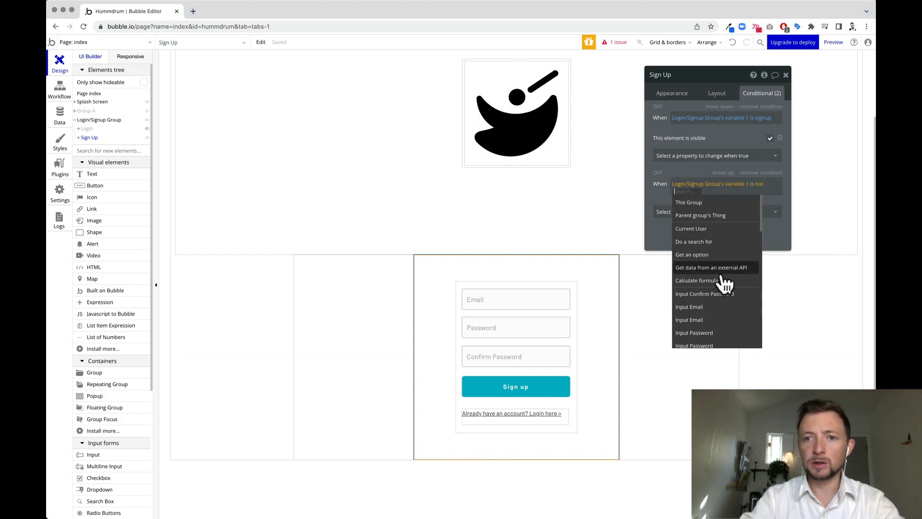
type("signup")
key("Return")
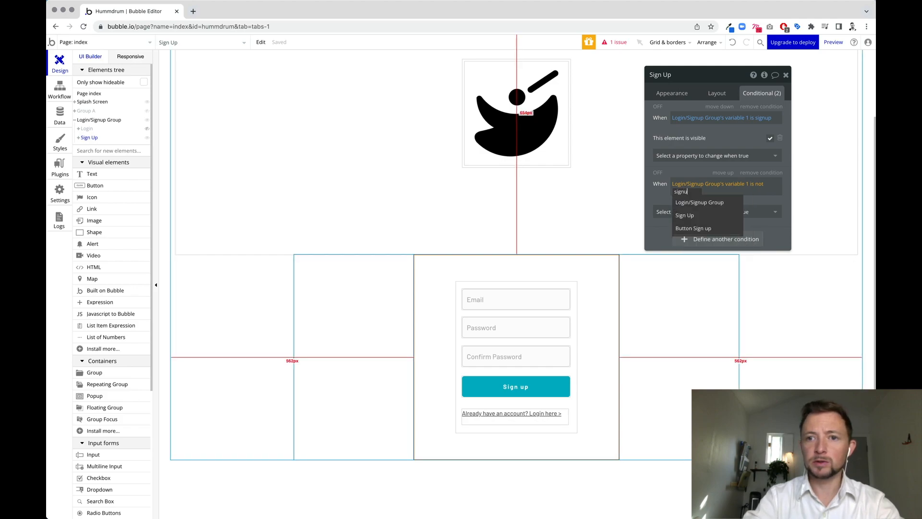
left_click(755, 212)
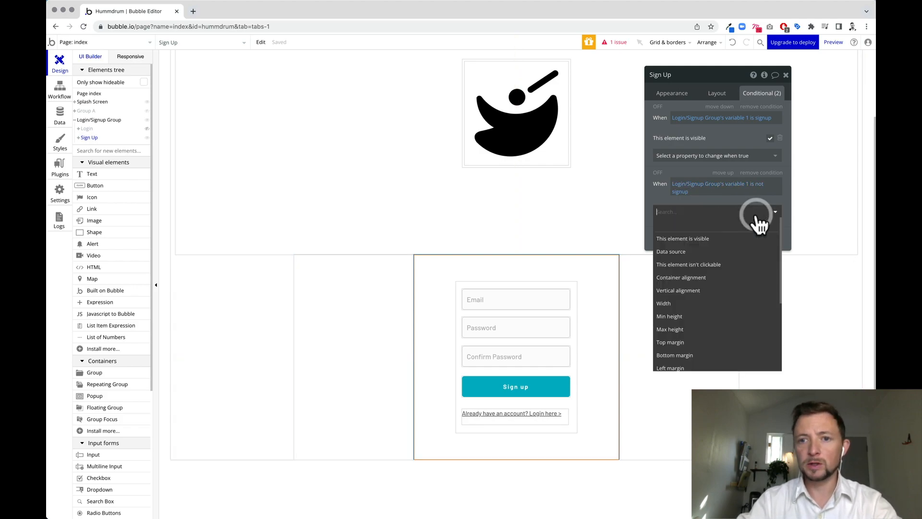
left_click(735, 240)
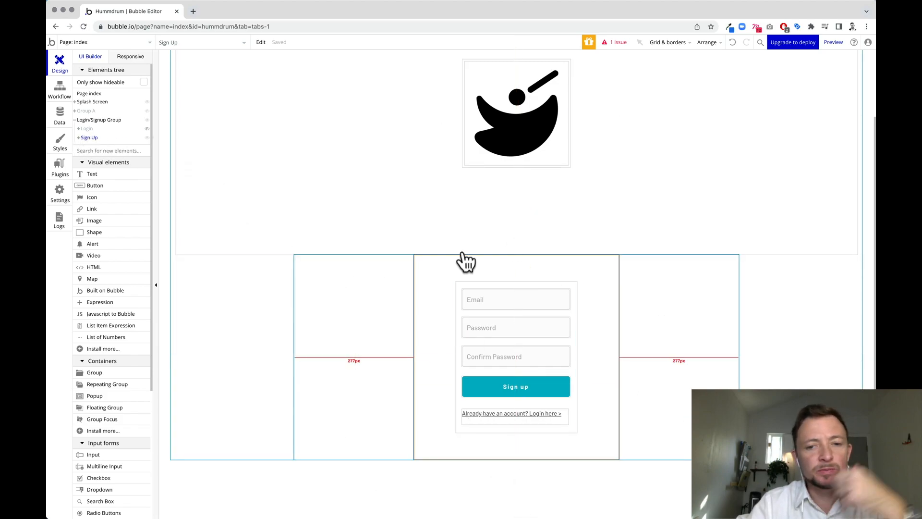
Give the 'Already have an account? Login here >' text a click workflow with Set state on Login/Signup Group.
left_click(495, 419)
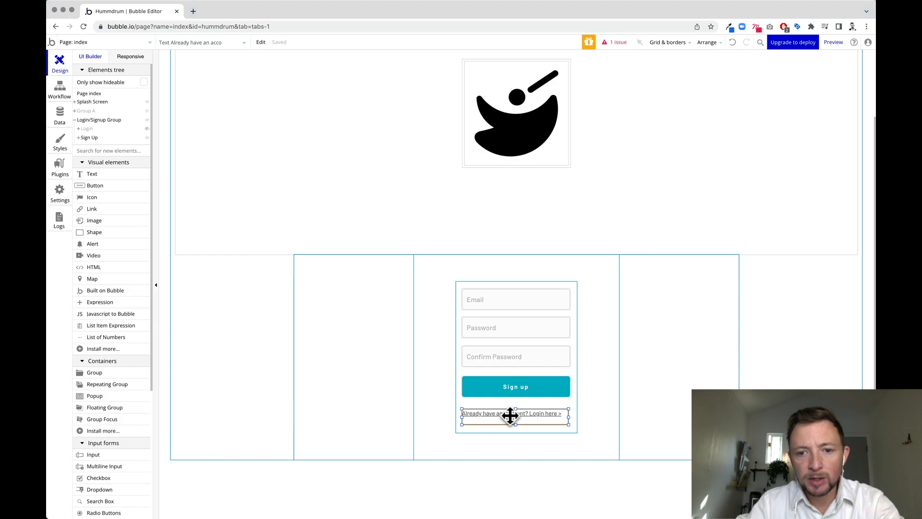
double_click(538, 420)
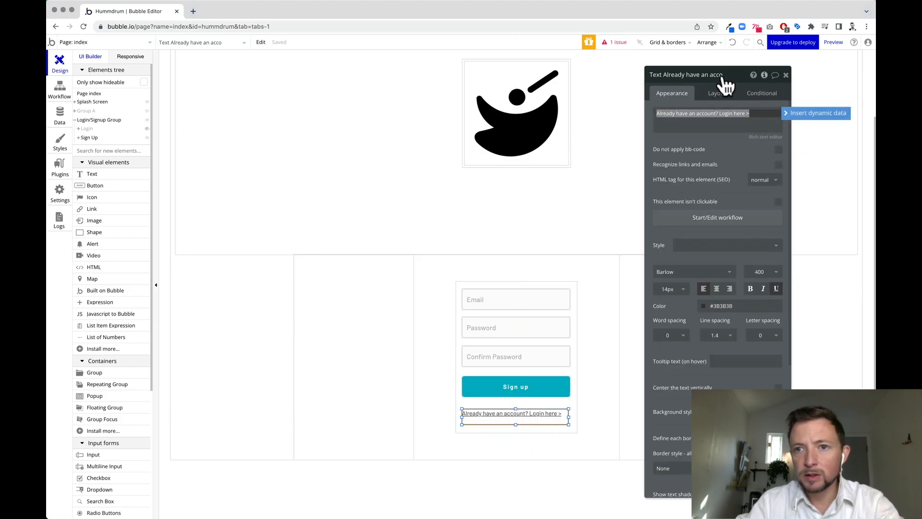
left_click(728, 221)
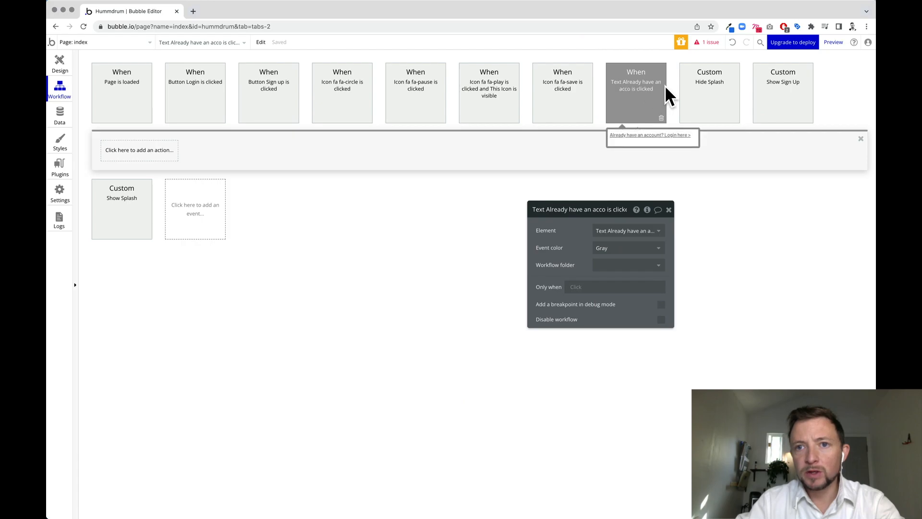
left_click(144, 150)
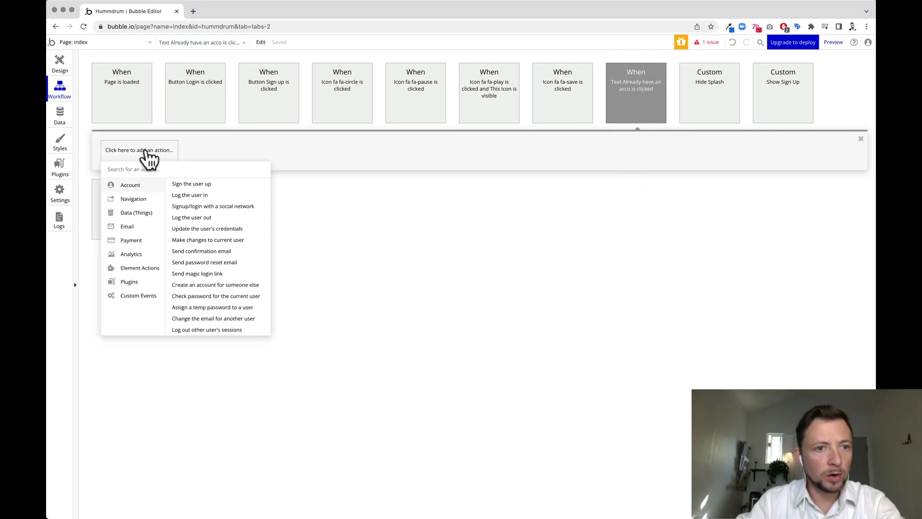
mouse_move(144, 269)
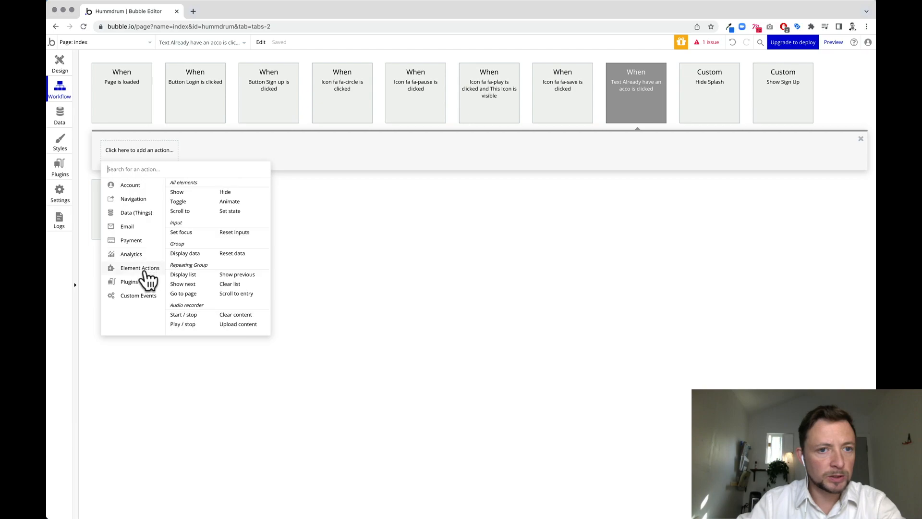
left_click(230, 211)
left_click(647, 235)
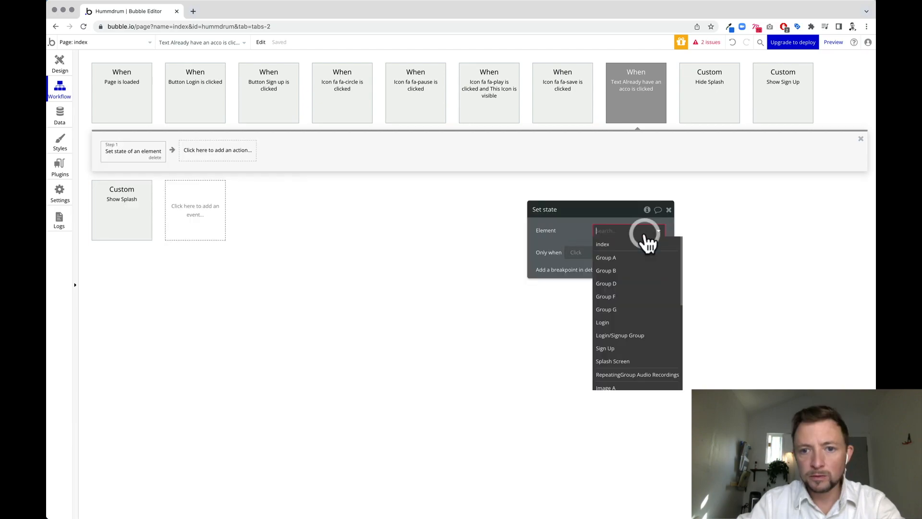
left_click(620, 336)
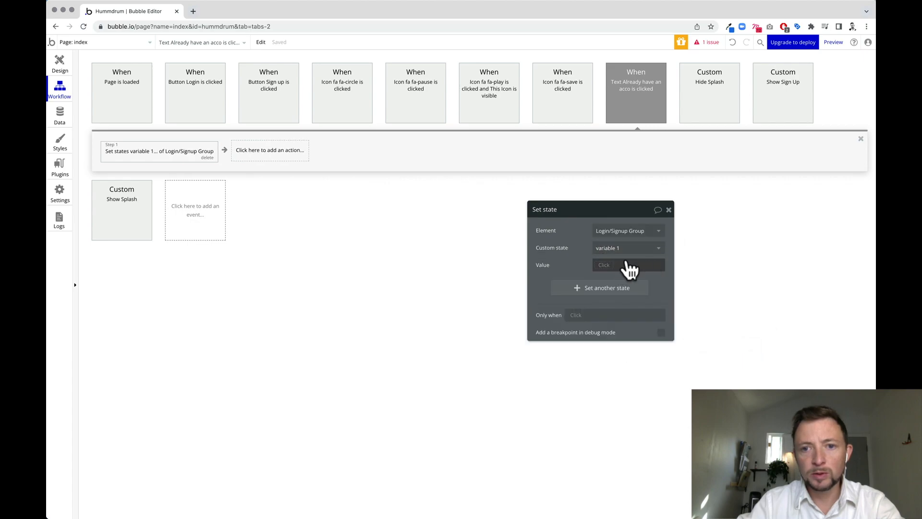
left_click(602, 265)
left_click(669, 210)
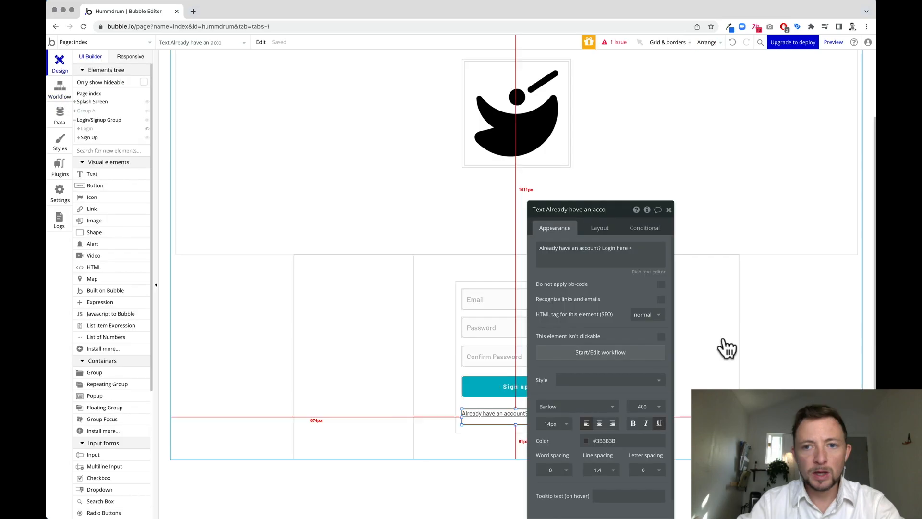
Back in design, unhide the Login form and hide the Sign Up form.
left_click(668, 209)
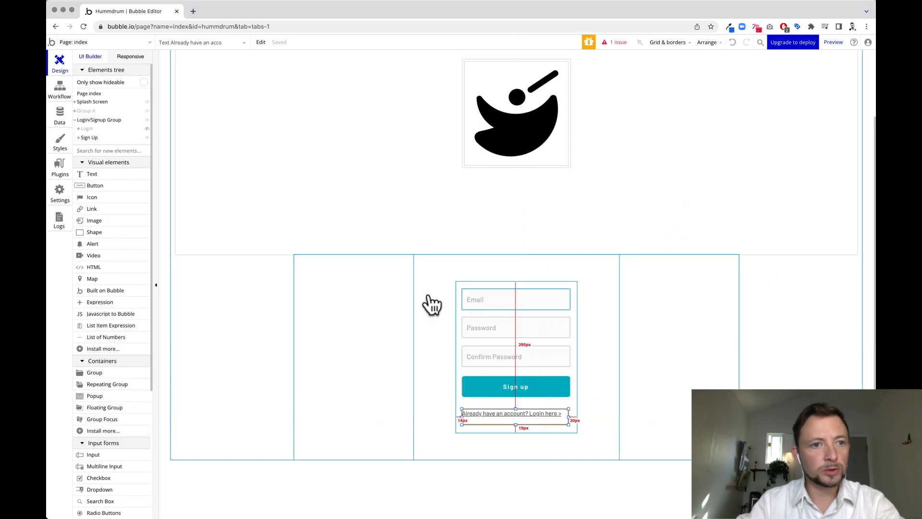
left_click(147, 128)
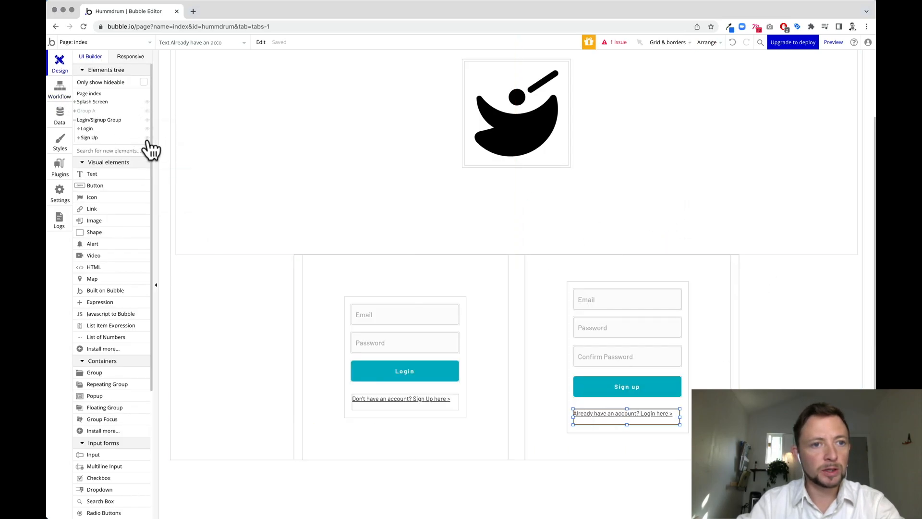
left_click(147, 137)
Give the 'Don't have an account? Sign Up here >' text a Set state action for Login/Signup Group's variable 1.
left_click(557, 402)
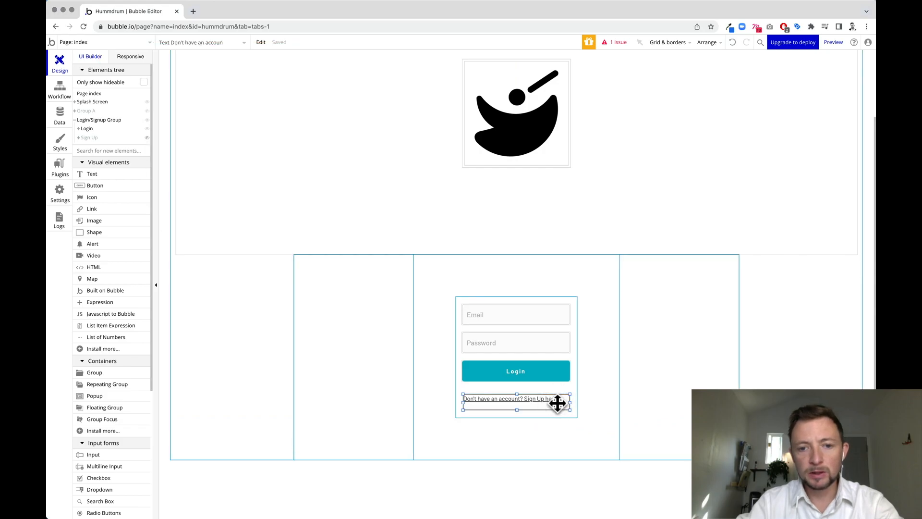
double_click(478, 402)
left_click(603, 353)
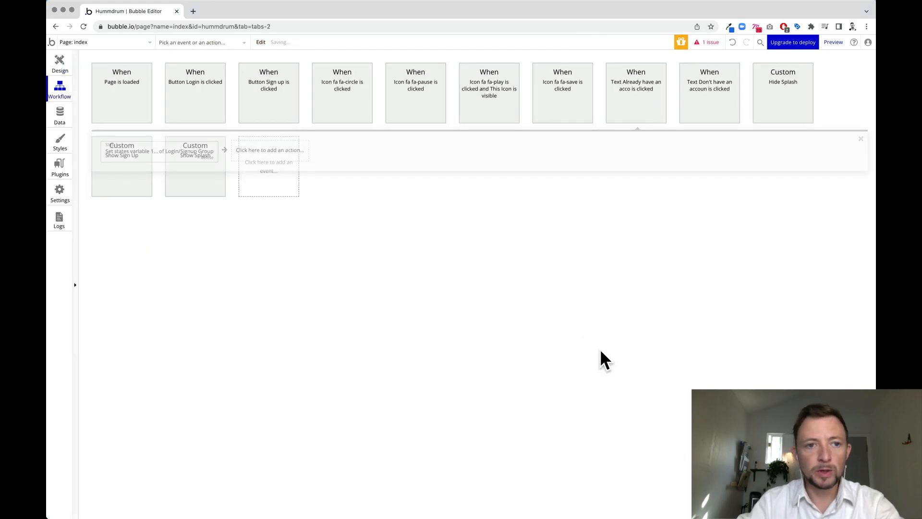
mouse_move(139, 268)
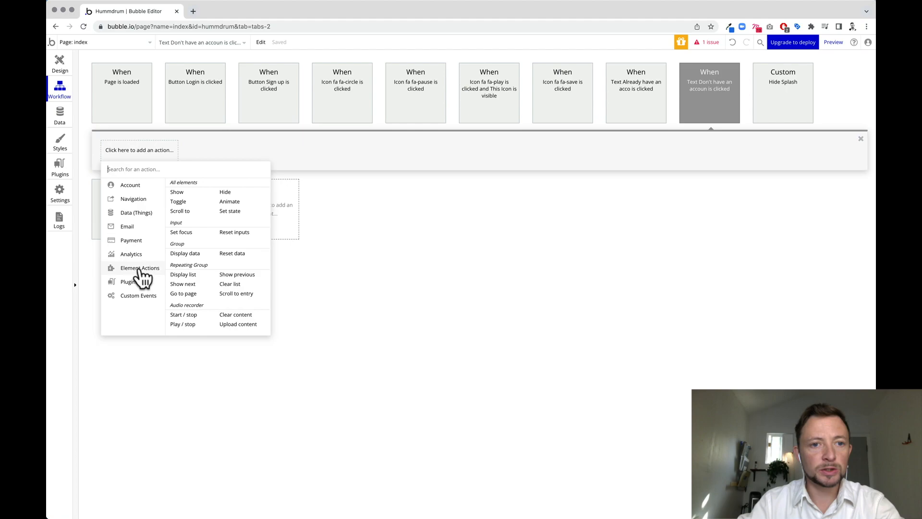
left_click(235, 217)
left_click(616, 231)
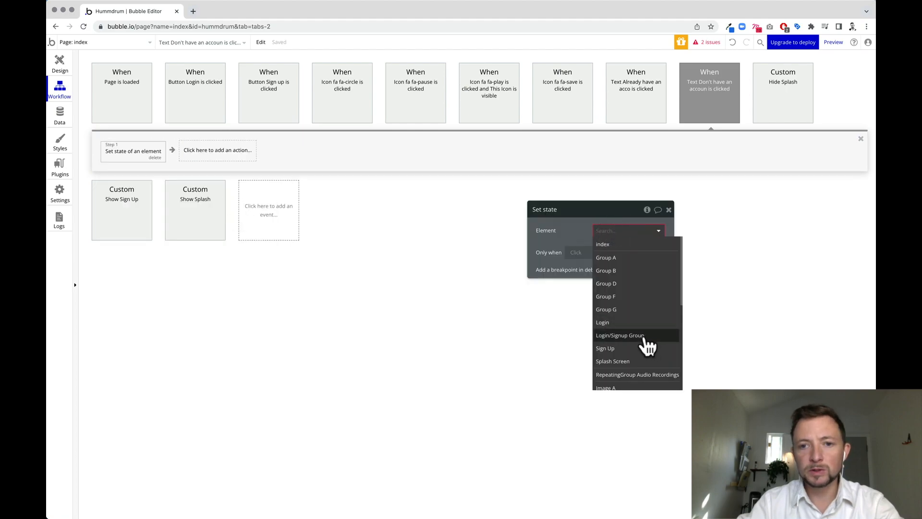
left_click(624, 335)
left_click(648, 247)
left_click(632, 262)
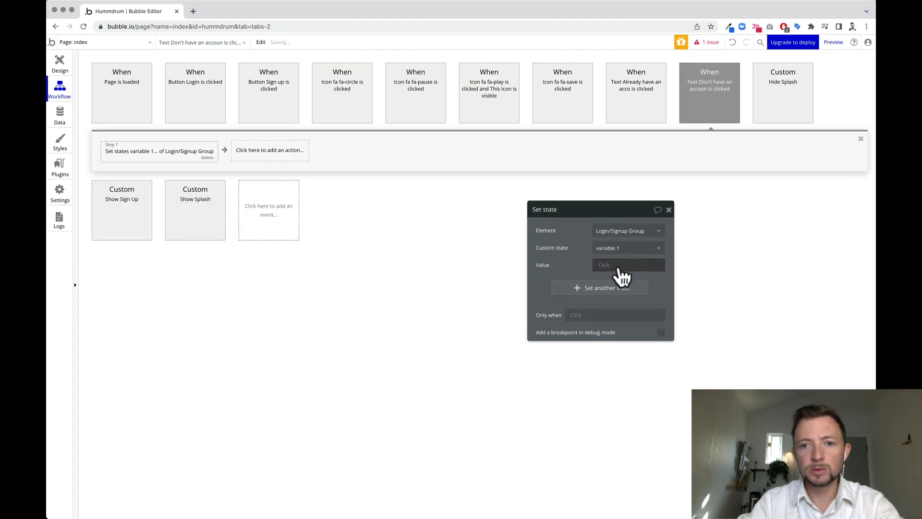
left_click(604, 263)
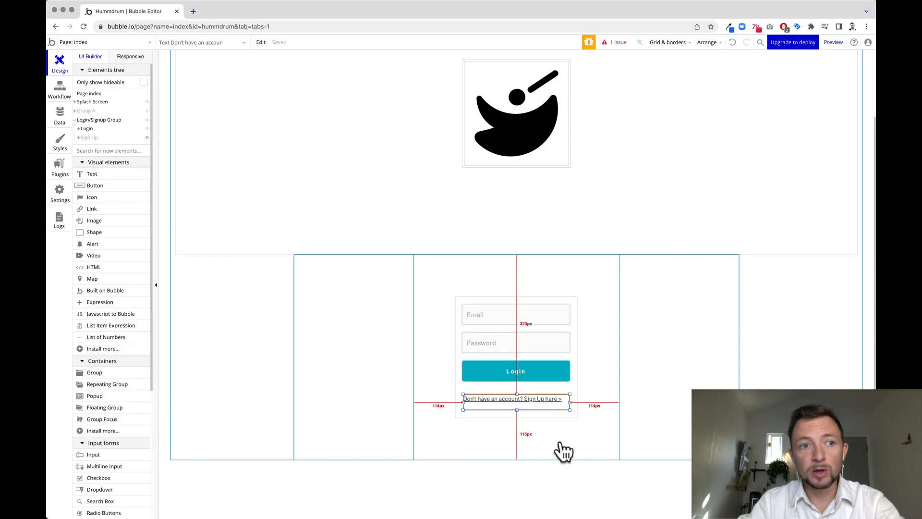
Make the Login/Signup Group collapse when hidden and stay invisible on page load.
left_click(146, 120)
left_click(105, 117)
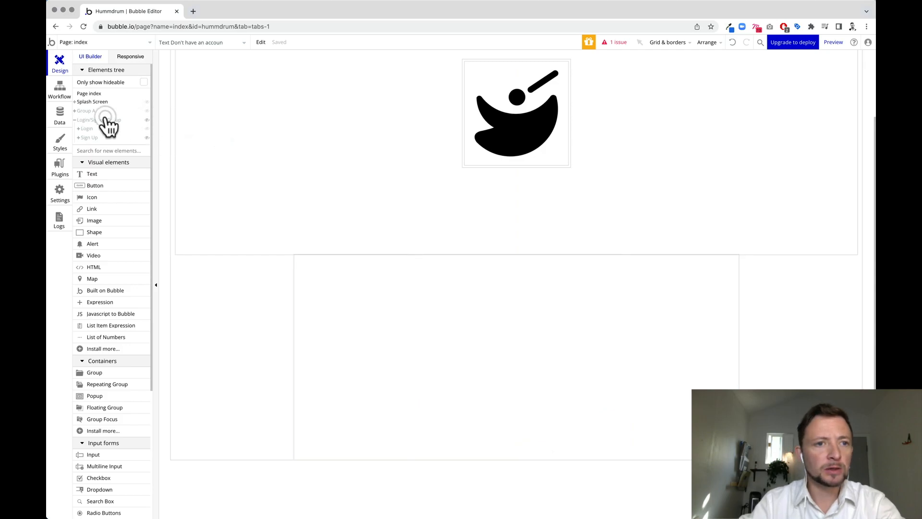
left_click(99, 120)
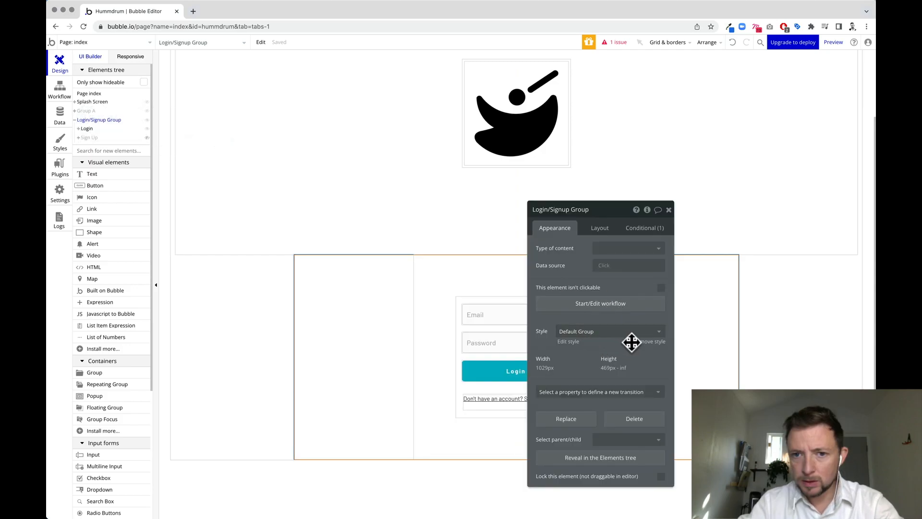
left_click(603, 230)
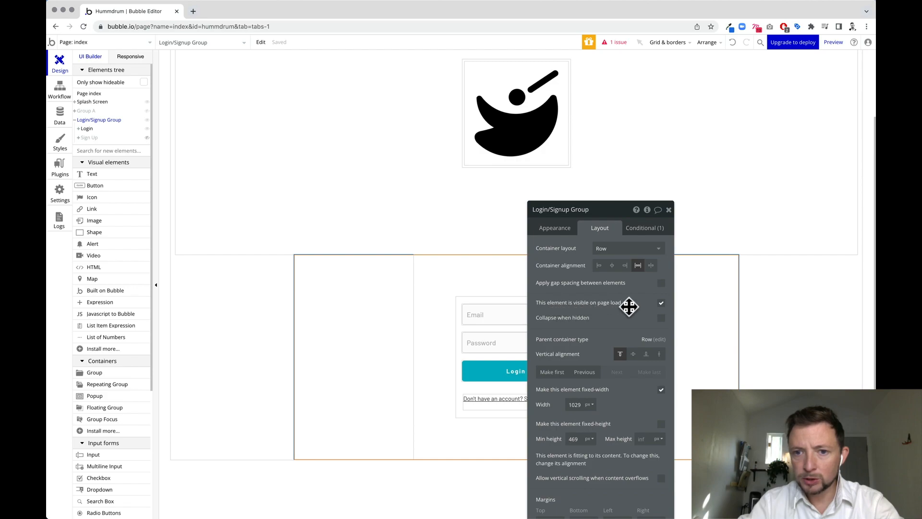
left_click(661, 318)
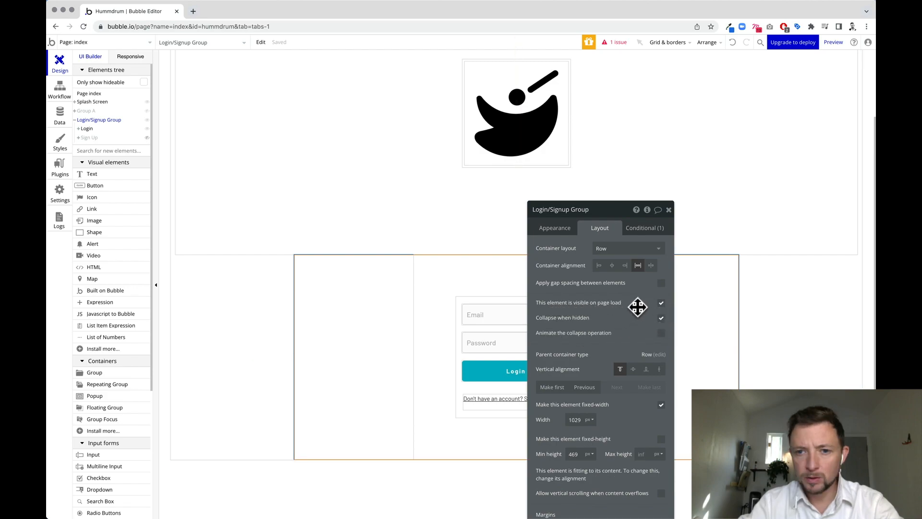
left_click(661, 303)
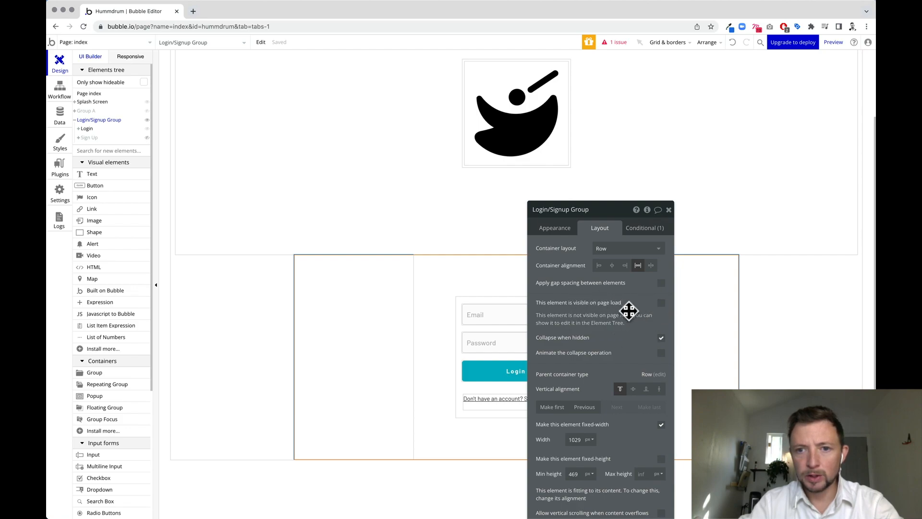
Make the Login and Sign Up forms hidden on page load.
left_click(668, 209)
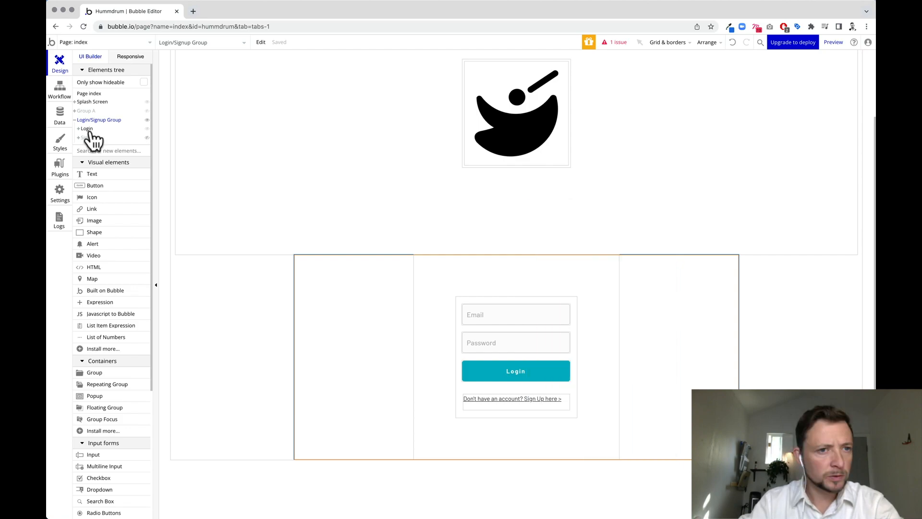
left_click(90, 137)
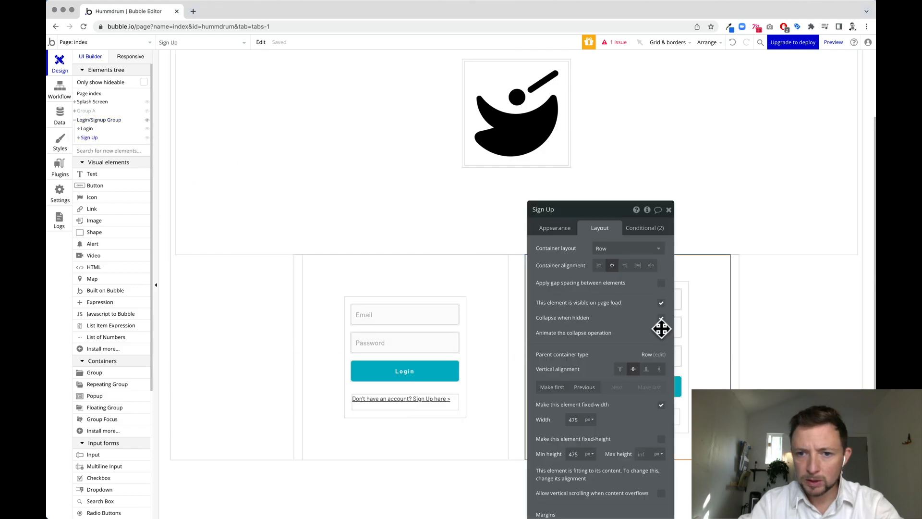
left_click(87, 129)
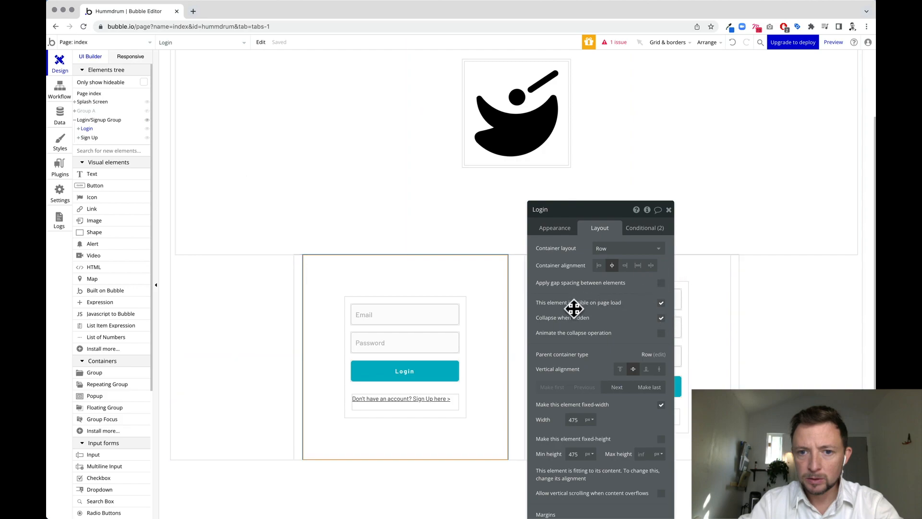
left_click(662, 303)
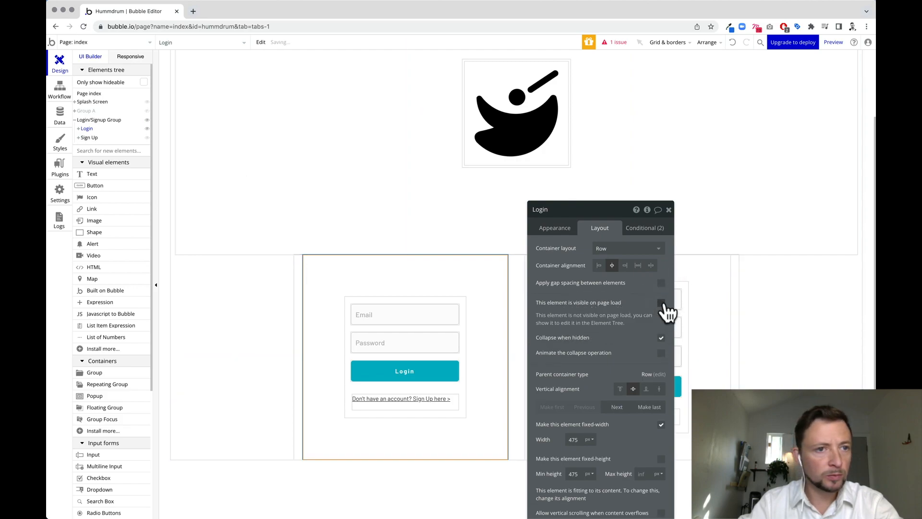
left_click(95, 138)
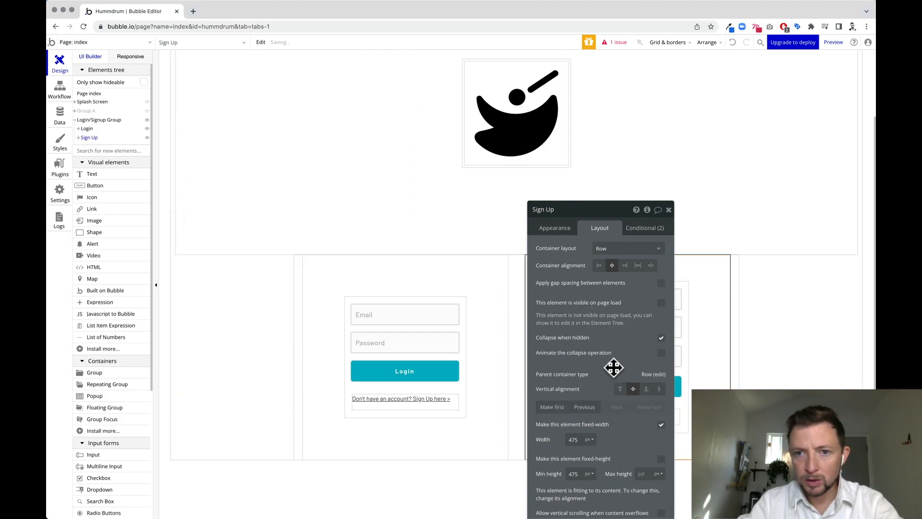
left_click(669, 210)
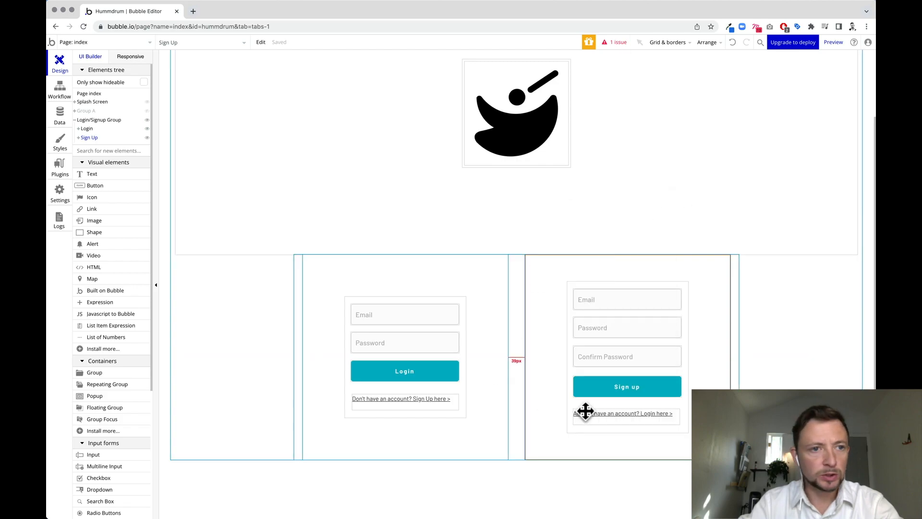
Hide the Login/Signup Group in the Elements tree and open the Page is loaded workflow.
left_click(146, 120)
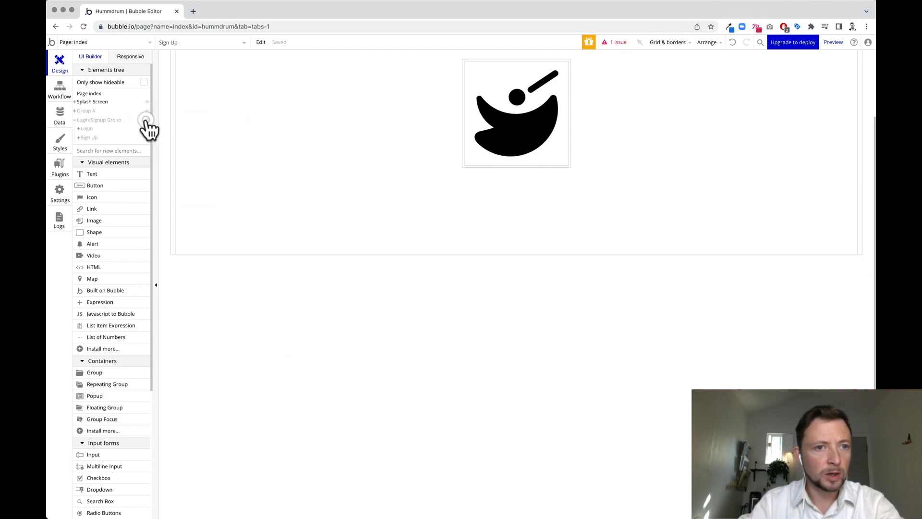
left_click(147, 121)
left_click(146, 121)
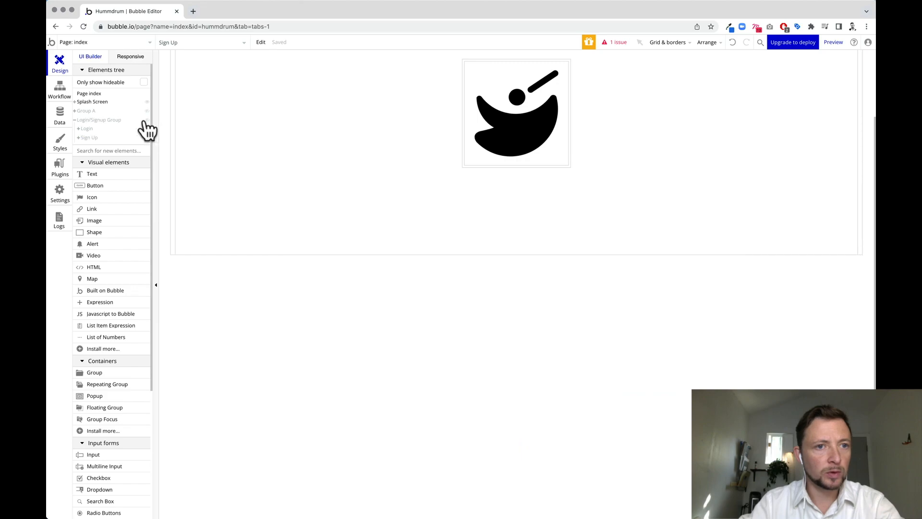
scroll(403, 397, "up", 3)
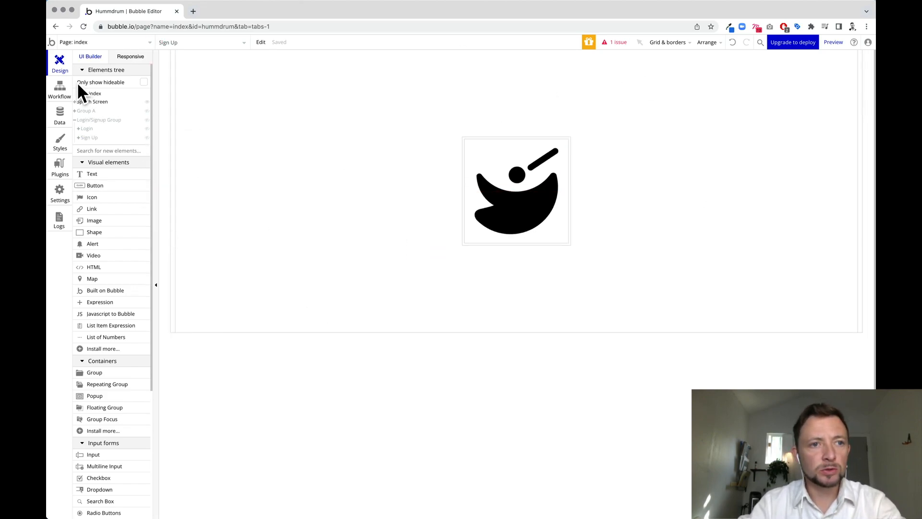
left_click(61, 96)
left_click(116, 92)
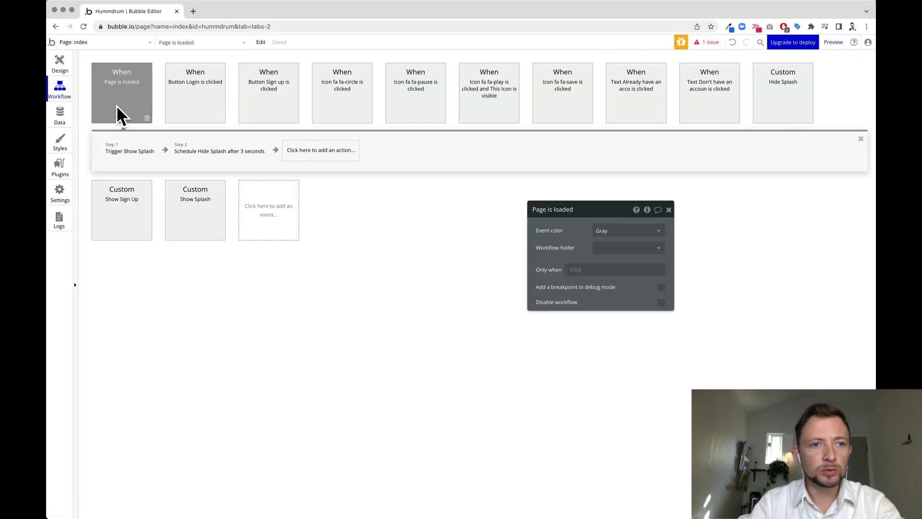
Change Show Sign Up's Step 2 element from Sign Up to Login/Signup Group.
left_click(191, 159)
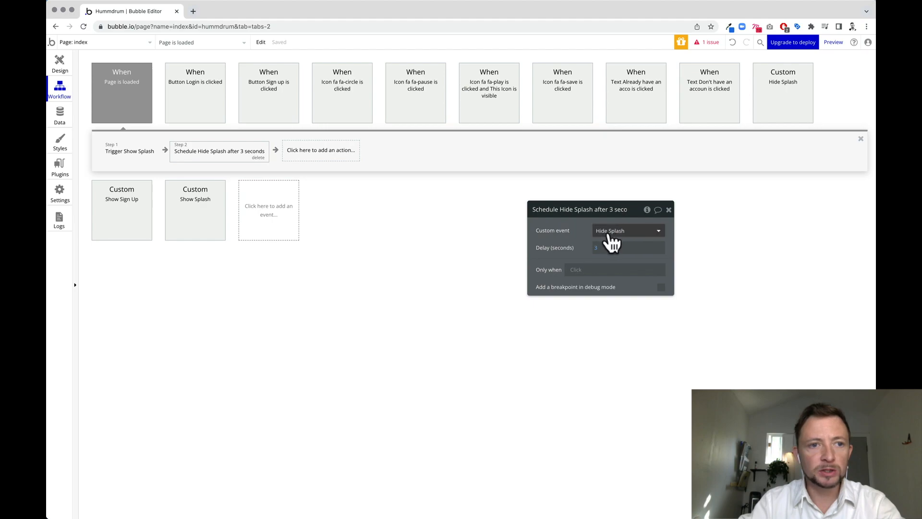
left_click(132, 239)
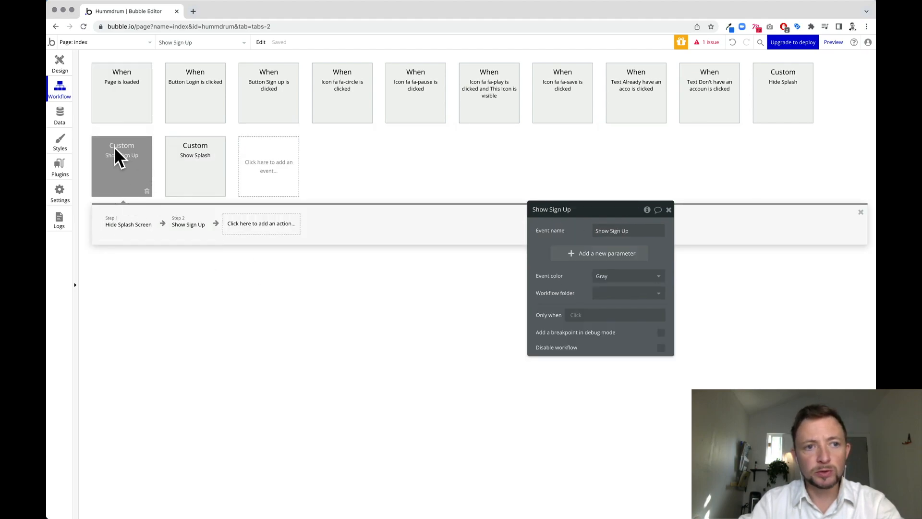
mouse_move(115, 234)
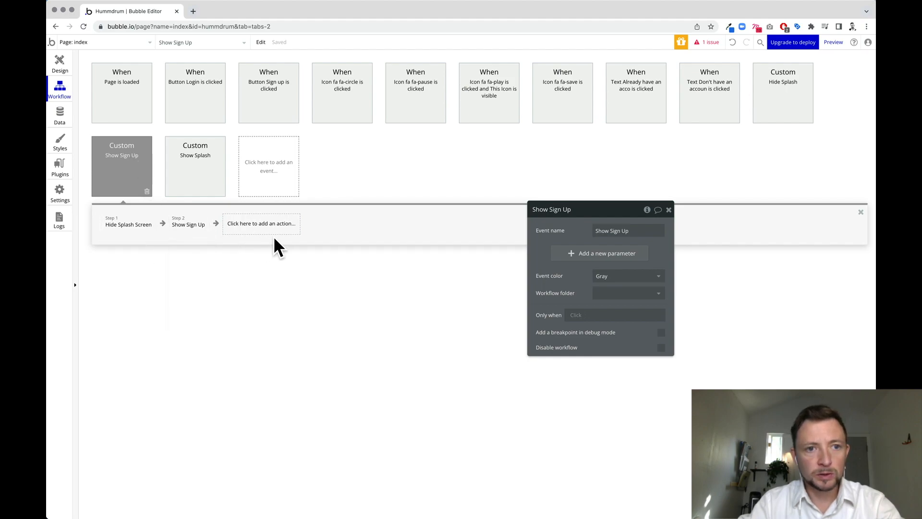
left_click(196, 233)
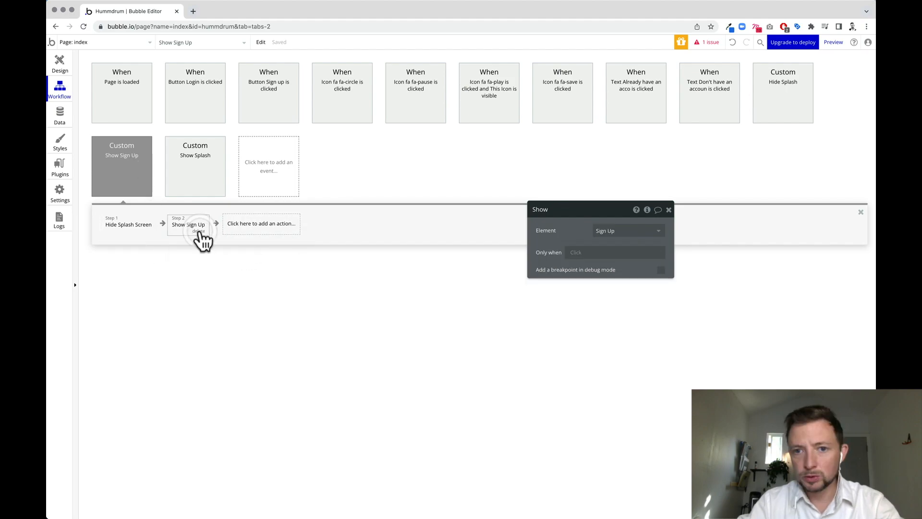
left_click(648, 235)
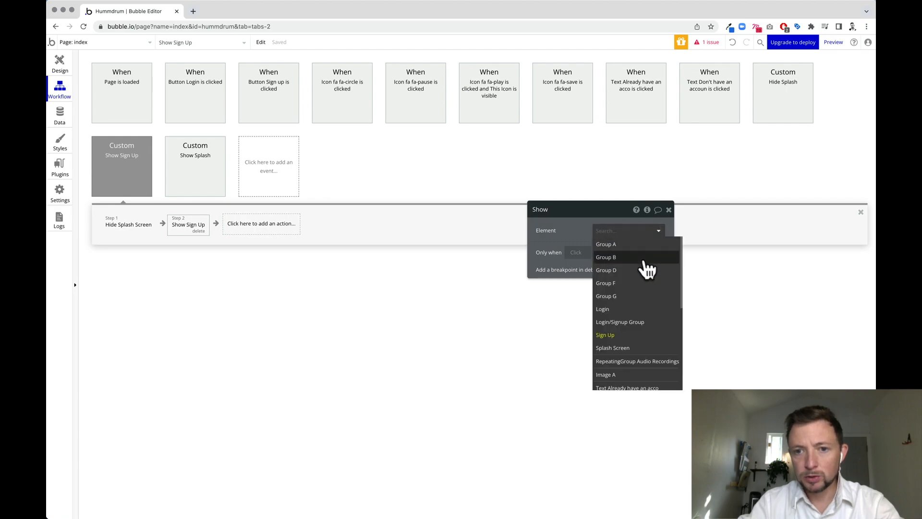
left_click(624, 323)
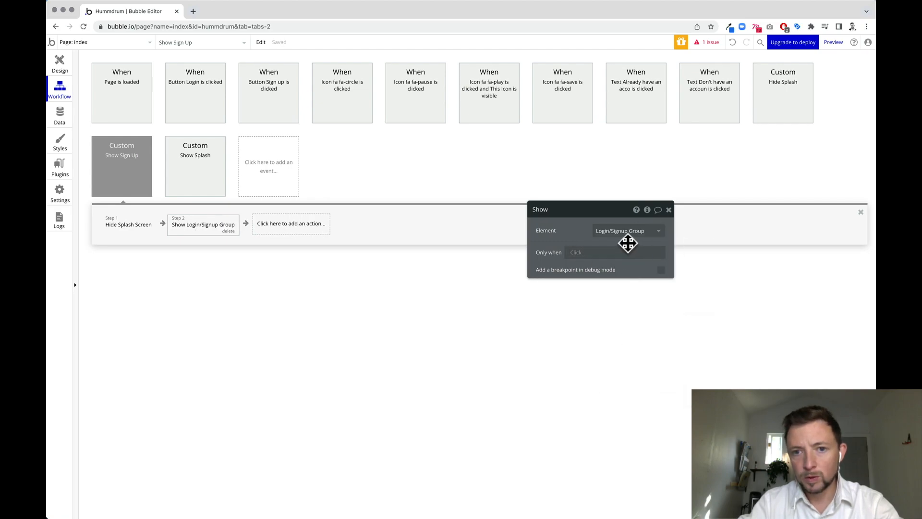
left_click(291, 223)
left_click(203, 229)
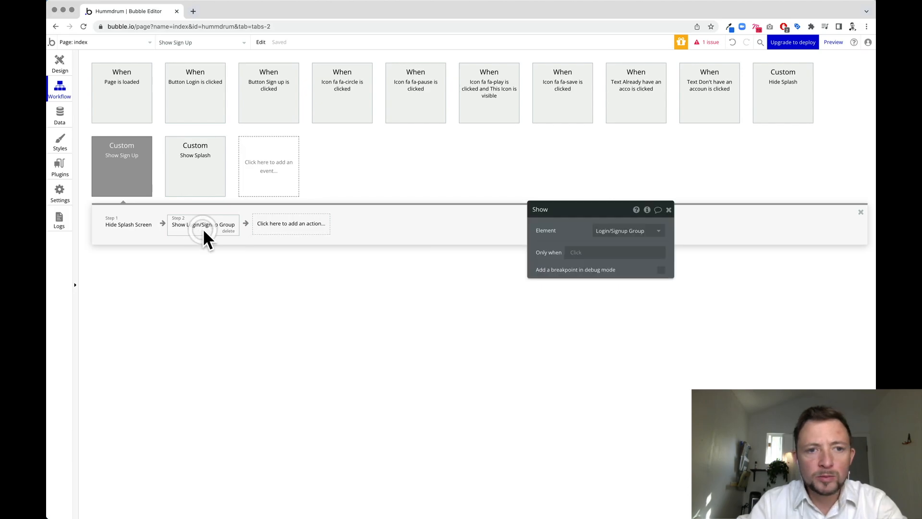
left_click(312, 239)
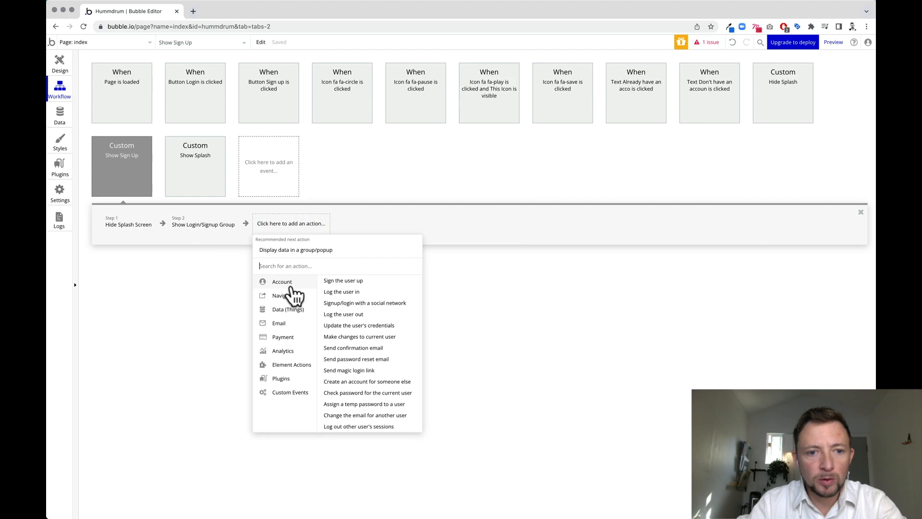
Add a Set state step 3 setting Login/Signup Group's variable 1 to 'signup'.
mouse_move(305, 369)
left_click(386, 308)
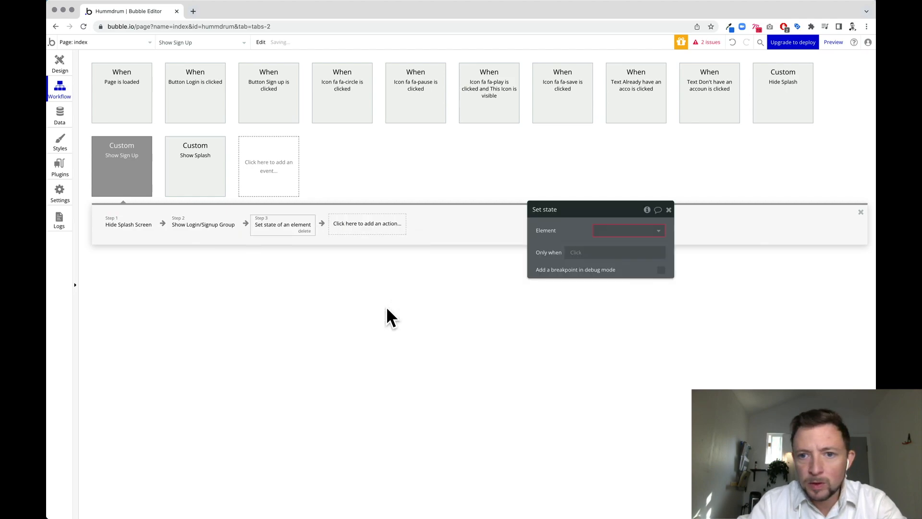
left_click(619, 231)
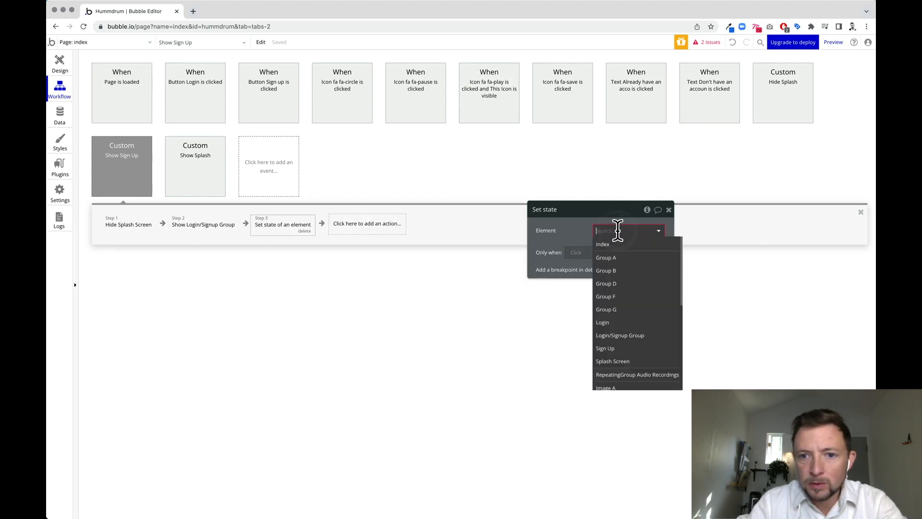
left_click(626, 335)
left_click(660, 248)
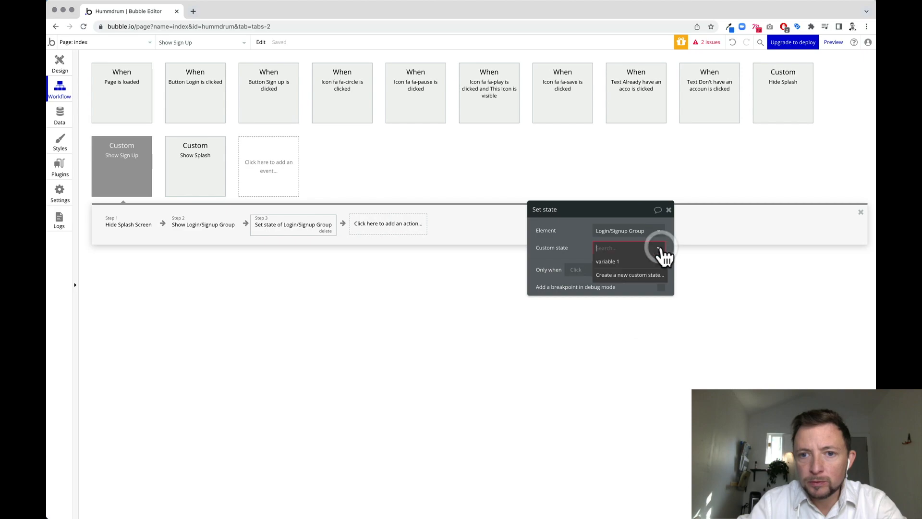
left_click(630, 262)
left_click(602, 265)
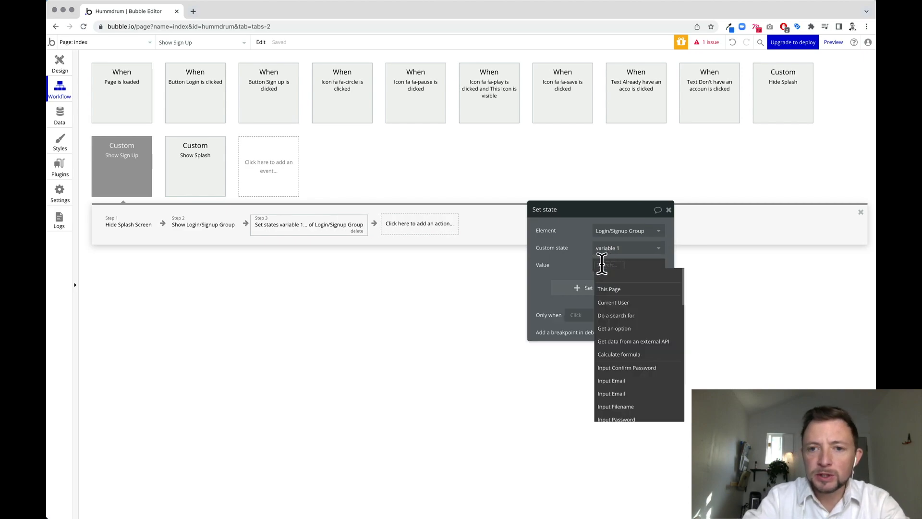
type("signup")
left_click(468, 307)
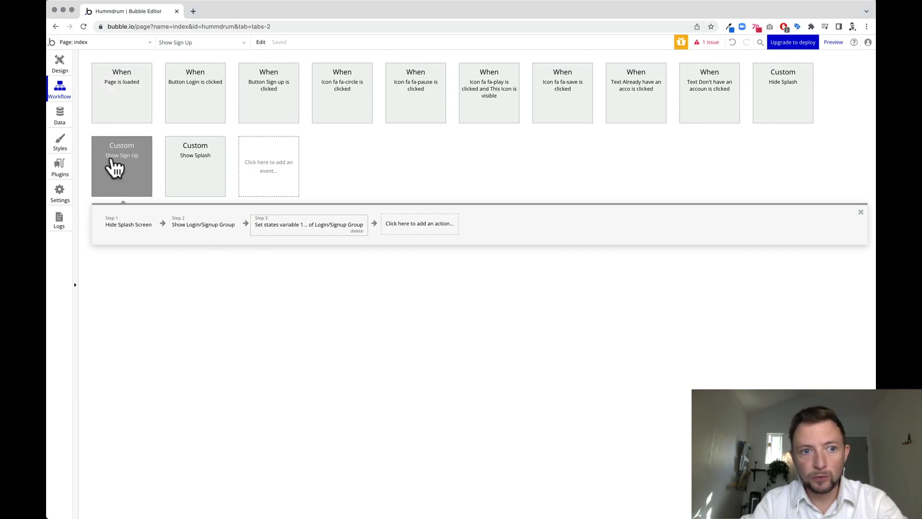
Review the Hide Splash Screen and Show Login/Signup Group steps, then open the Hide Splash workflow.
left_click(126, 224)
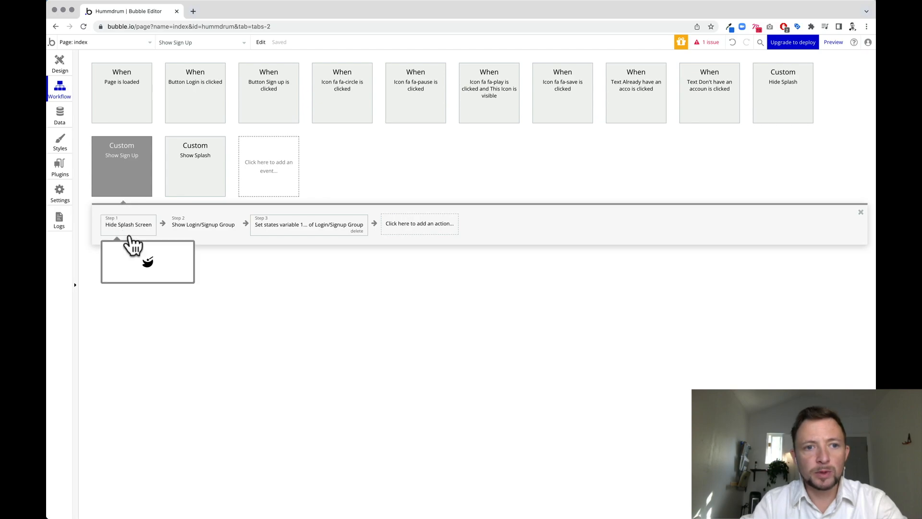
left_click(124, 222)
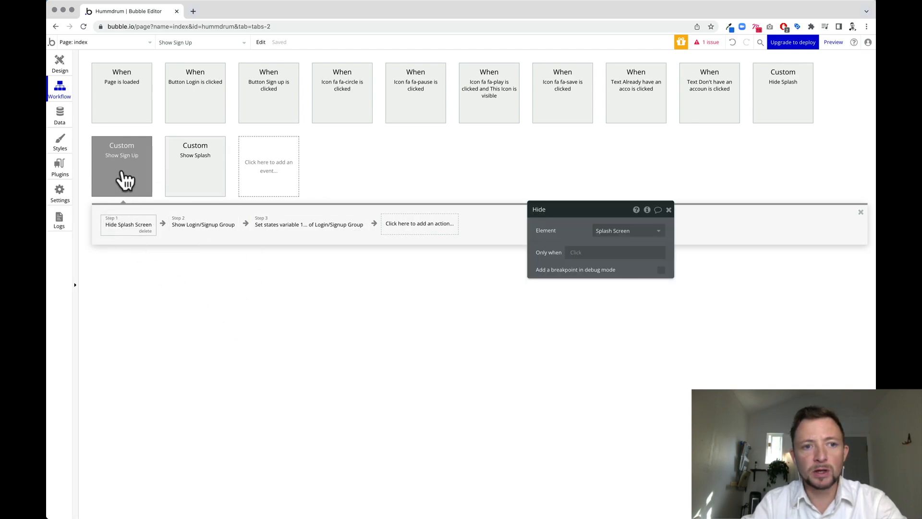
left_click(225, 230)
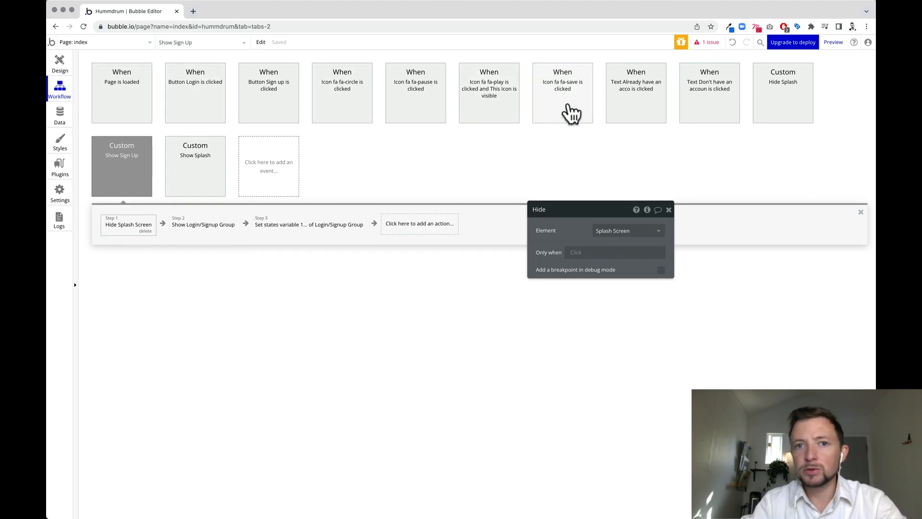
left_click(786, 106)
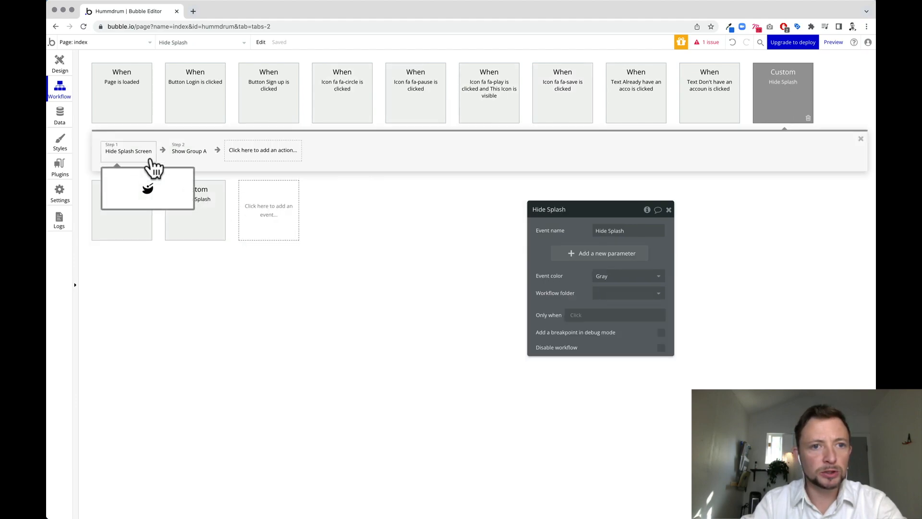
mouse_move(200, 160)
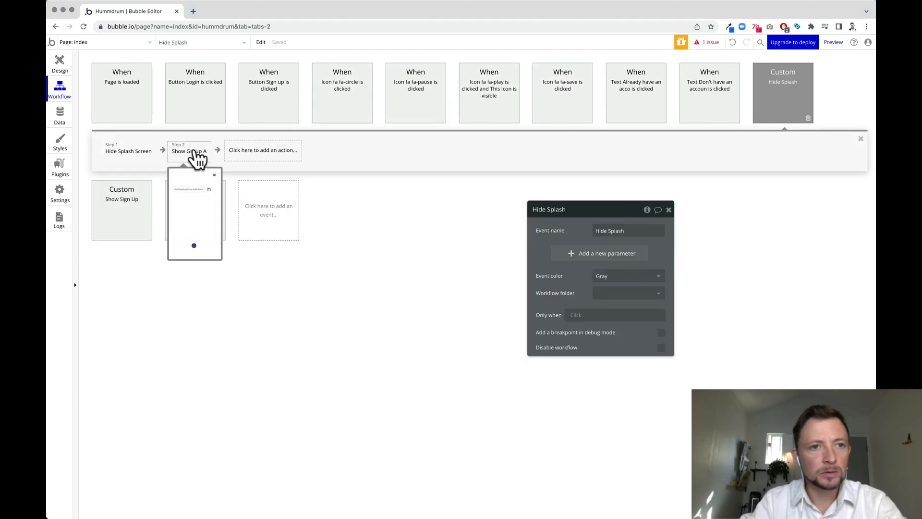
left_click(295, 305)
Make Page is loaded's Step 2 schedule Show Sign Up with a 5-second delay.
left_click(128, 112)
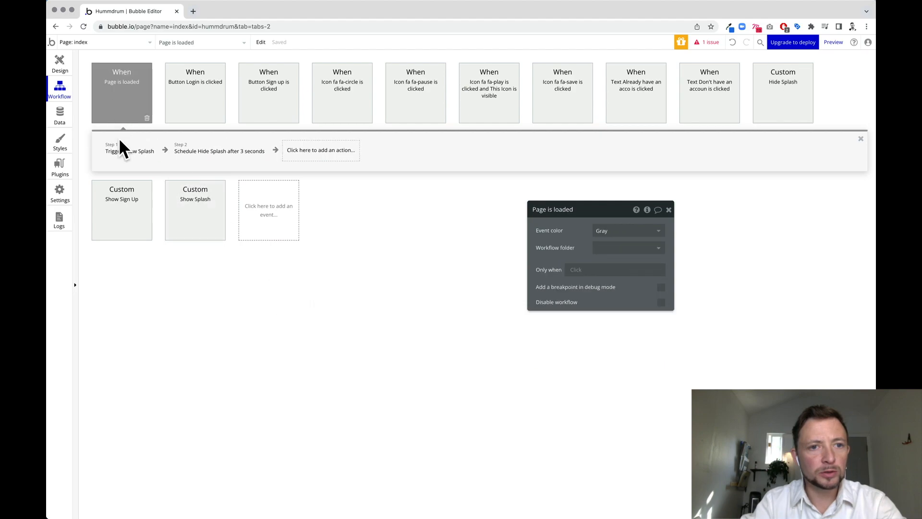
left_click(210, 159)
left_click(651, 236)
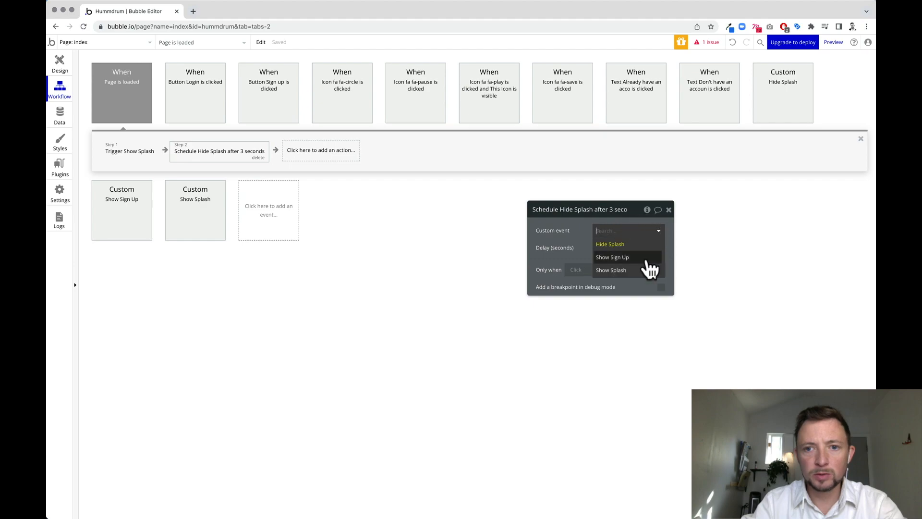
left_click(648, 262)
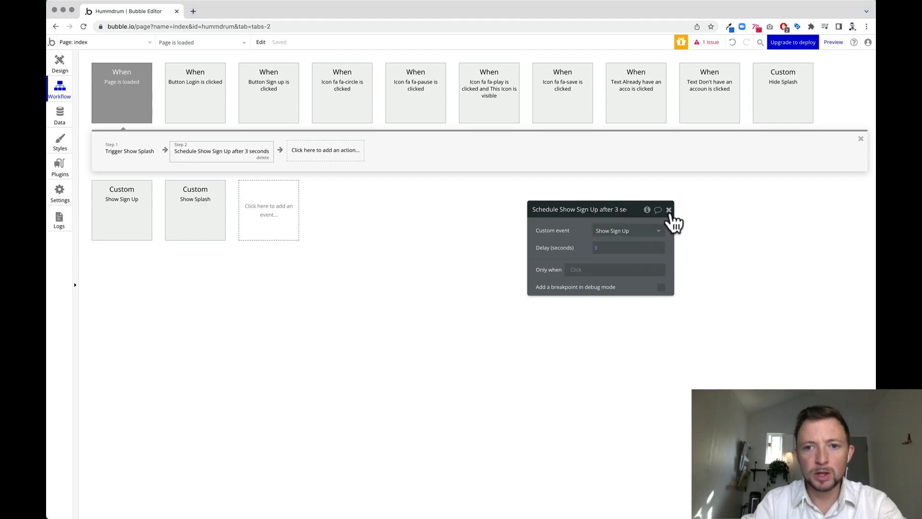
left_click(609, 249)
key("BackSpace")
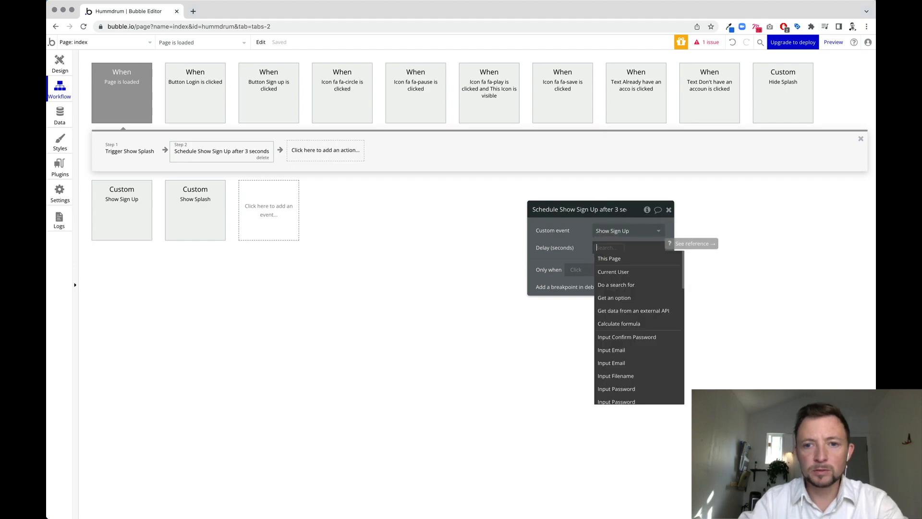
type("5")
left_click(668, 210)
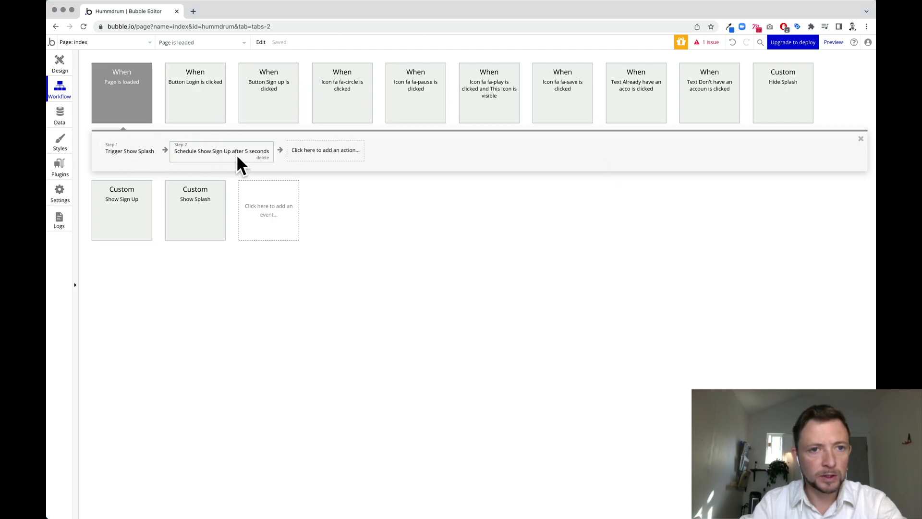
Delete the Show Splash custom event.
left_click(115, 224)
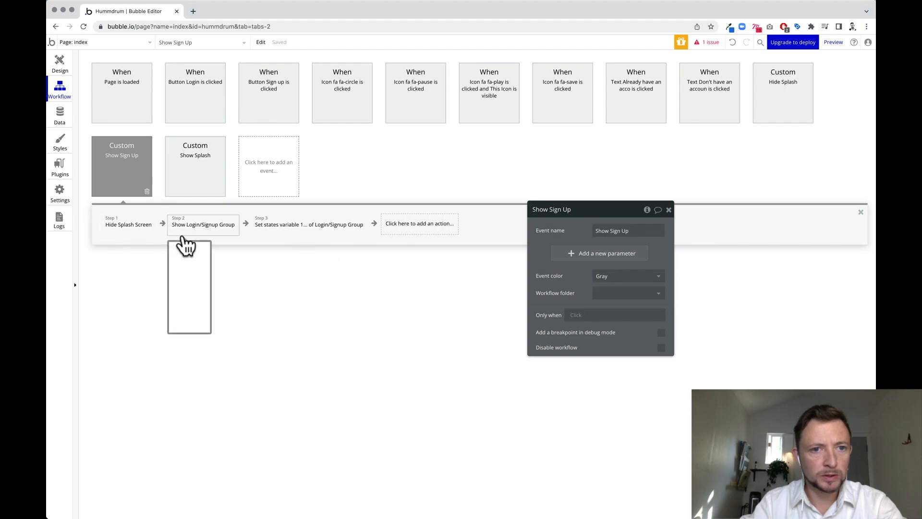
left_click(198, 180)
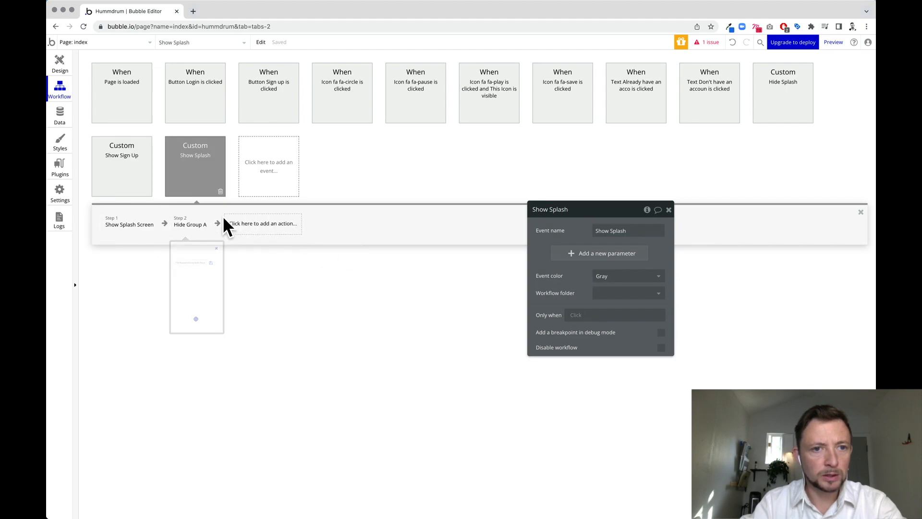
left_click(221, 191)
left_click(115, 172)
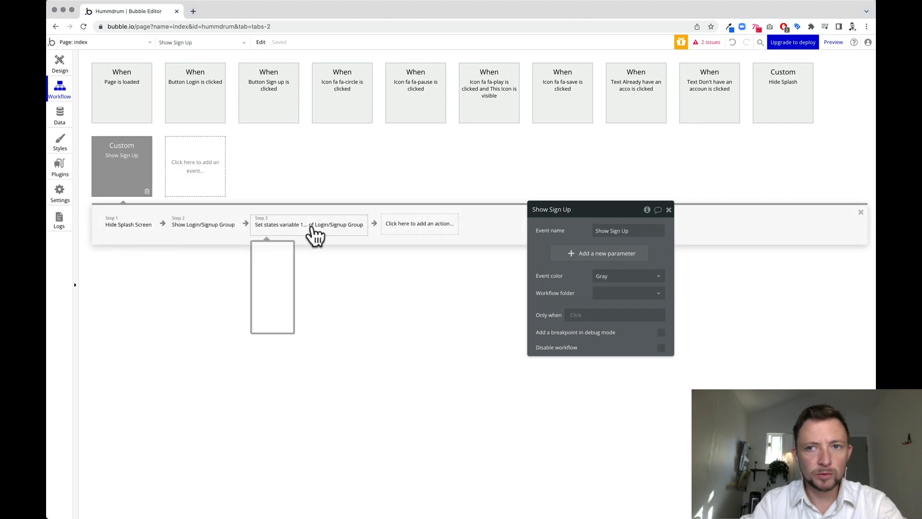
Remove the Trigger Hide Splash step from the Sign up button workflow.
left_click(270, 105)
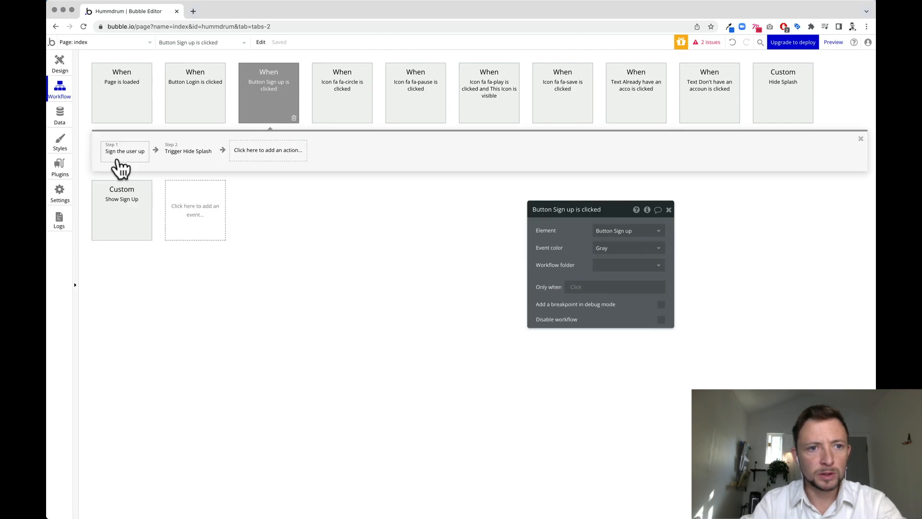
left_click(196, 161)
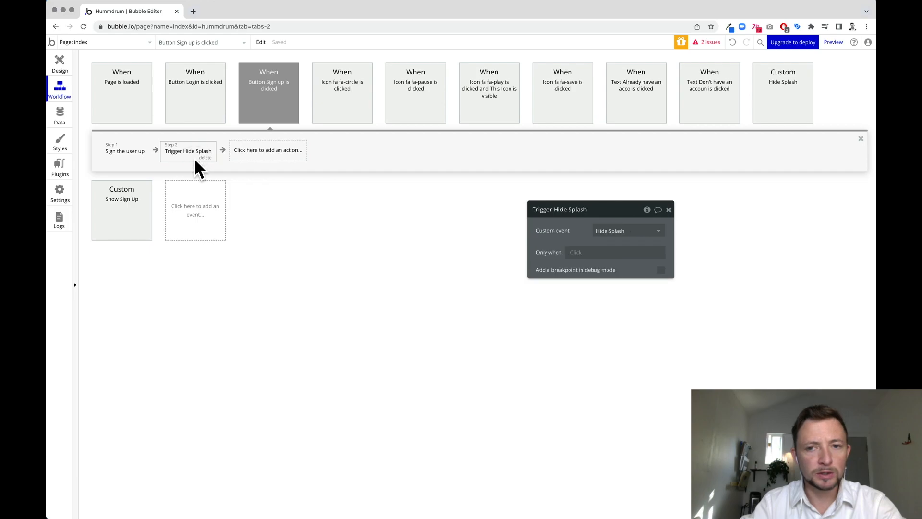
left_click(205, 158)
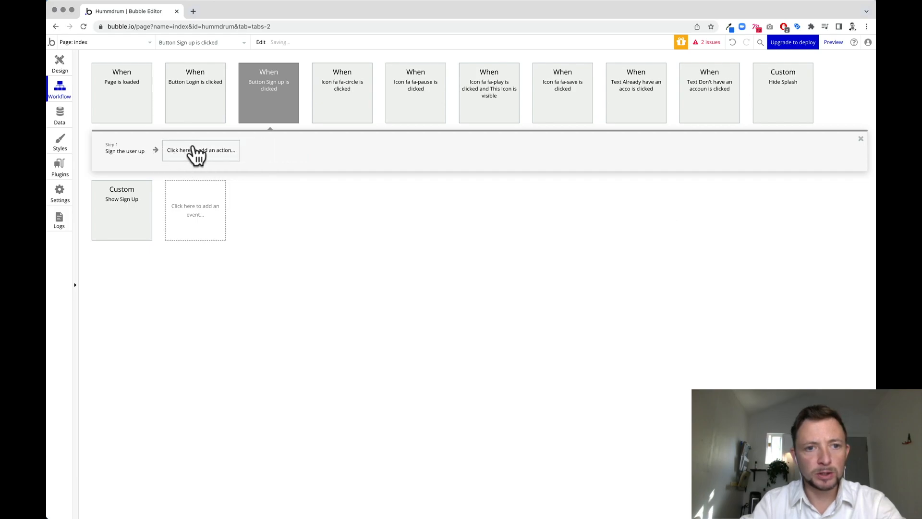
Add steps that hide the Login/Signup Group and show Group A.
left_click(194, 150)
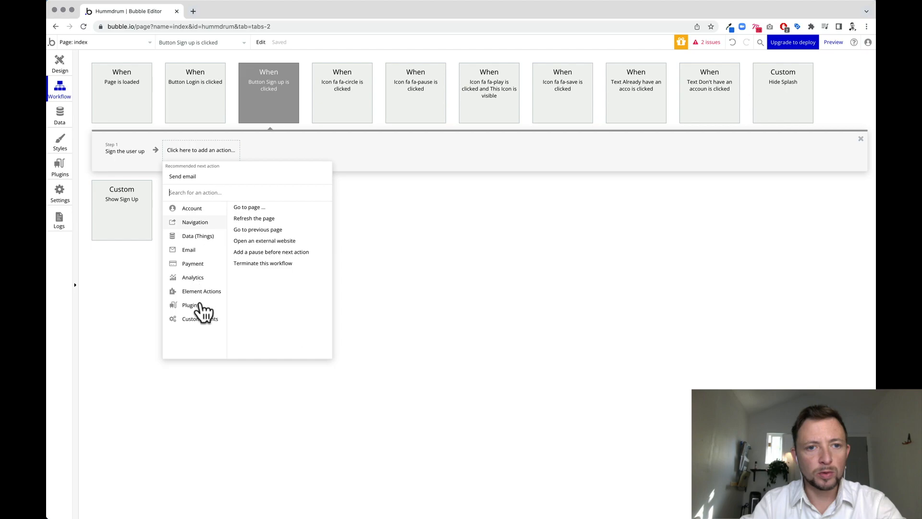
mouse_move(200, 294)
left_click(291, 215)
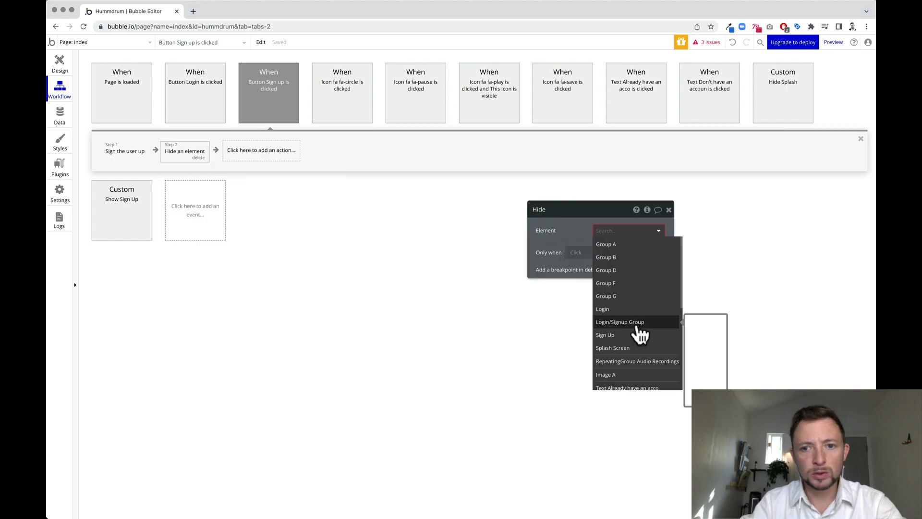
left_click(625, 326)
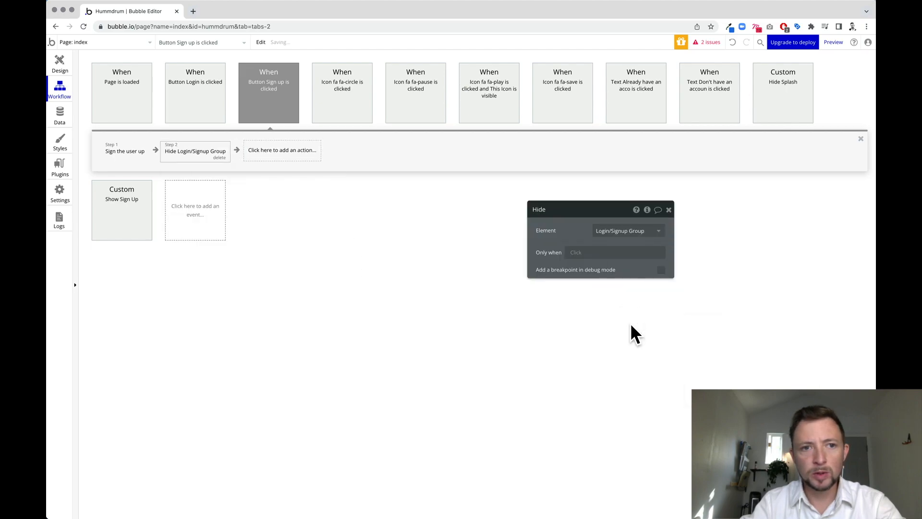
left_click(301, 158)
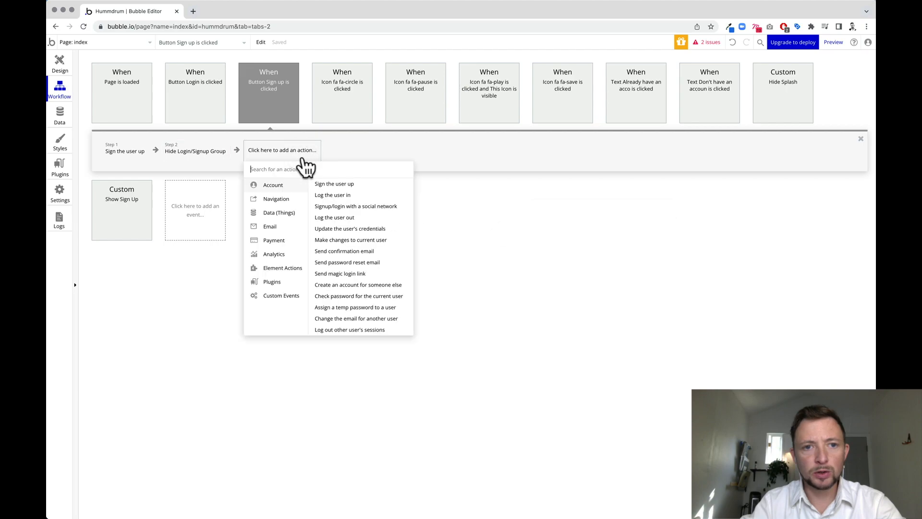
left_click(331, 199)
left_click(646, 244)
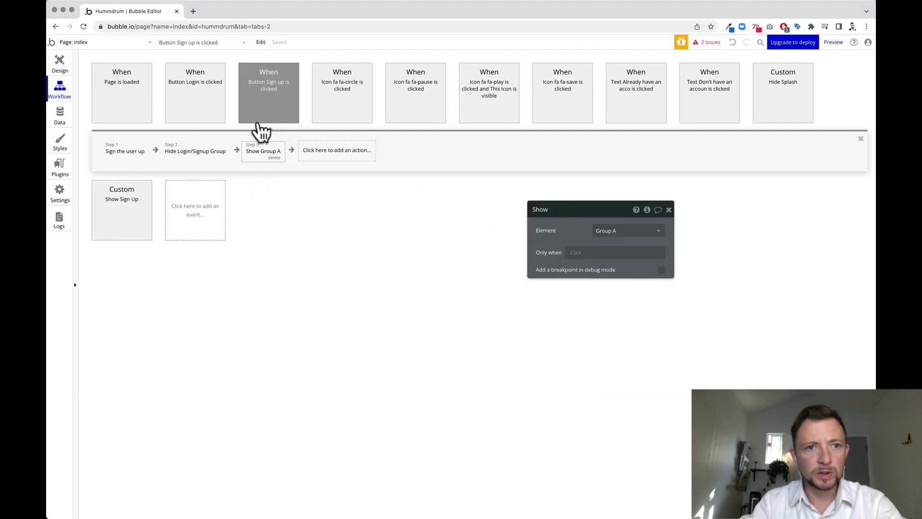
Remove the Trigger Hide Splash step from the Login button workflow.
left_click(195, 94)
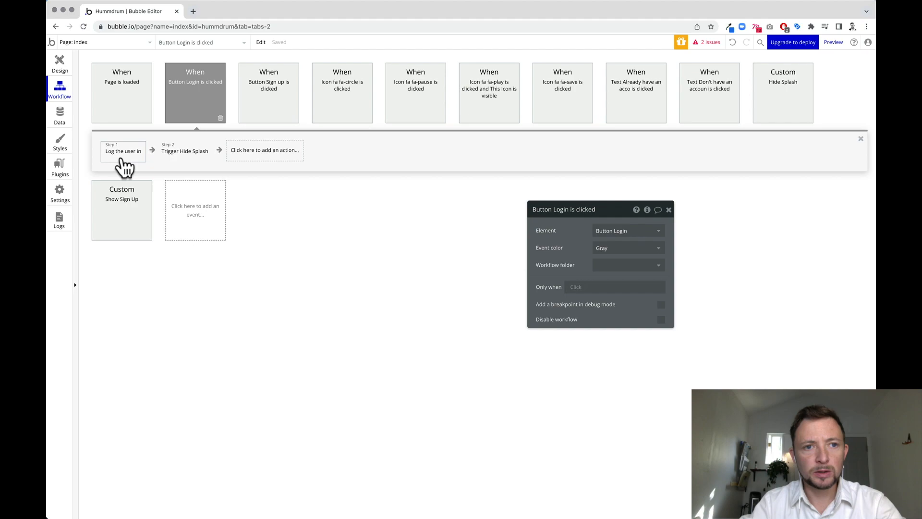
left_click(205, 162)
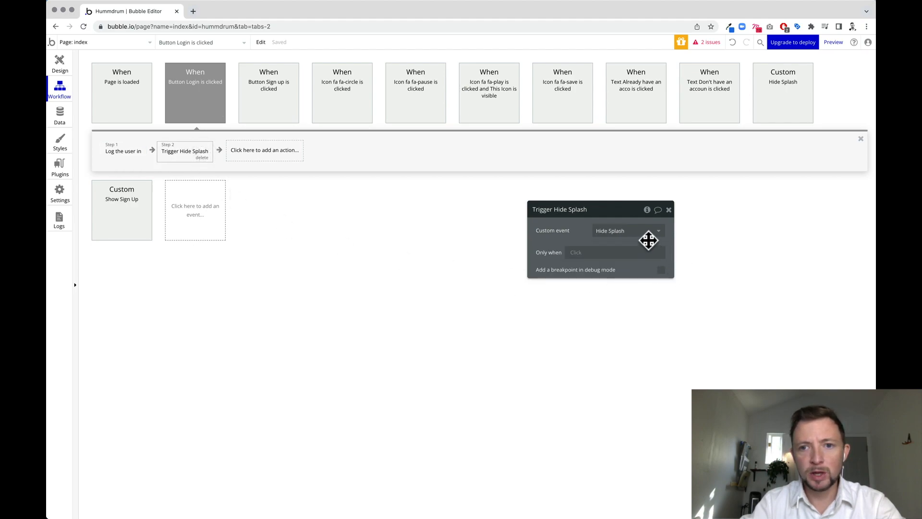
left_click(635, 231)
left_click(668, 210)
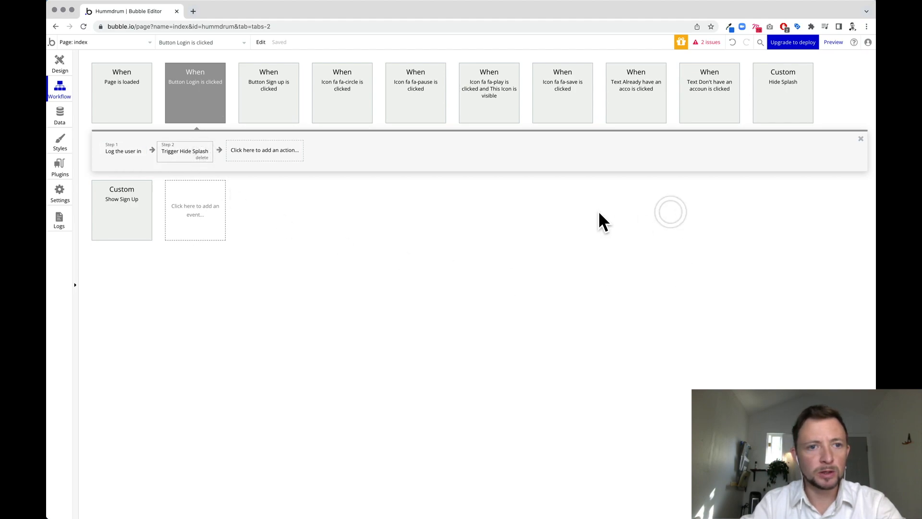
left_click(202, 158)
Add steps after login that hide the Login/Signup Group and show Group A.
left_click(193, 158)
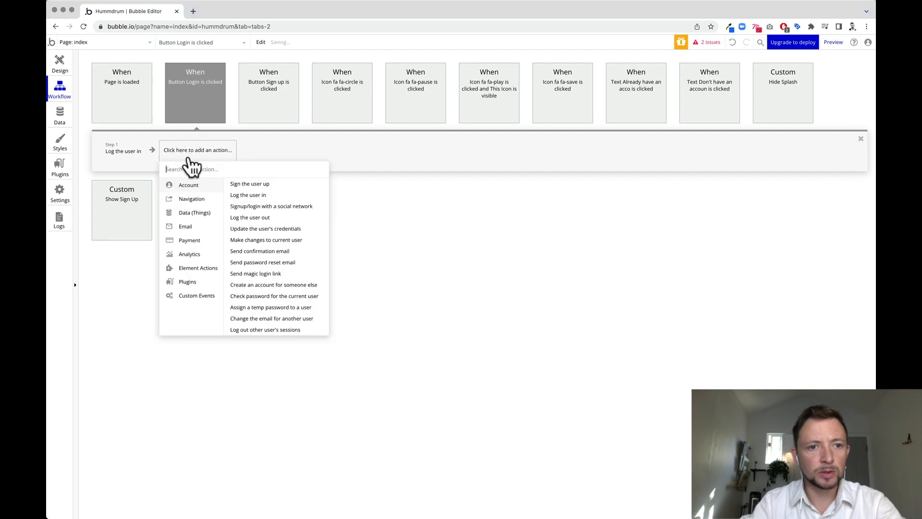
mouse_move(205, 274)
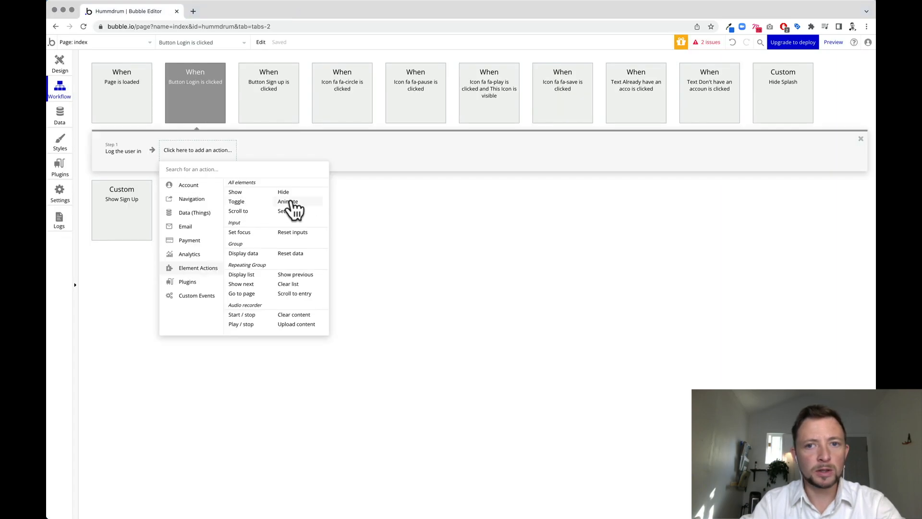
left_click(290, 205)
left_click(634, 323)
left_click(278, 150)
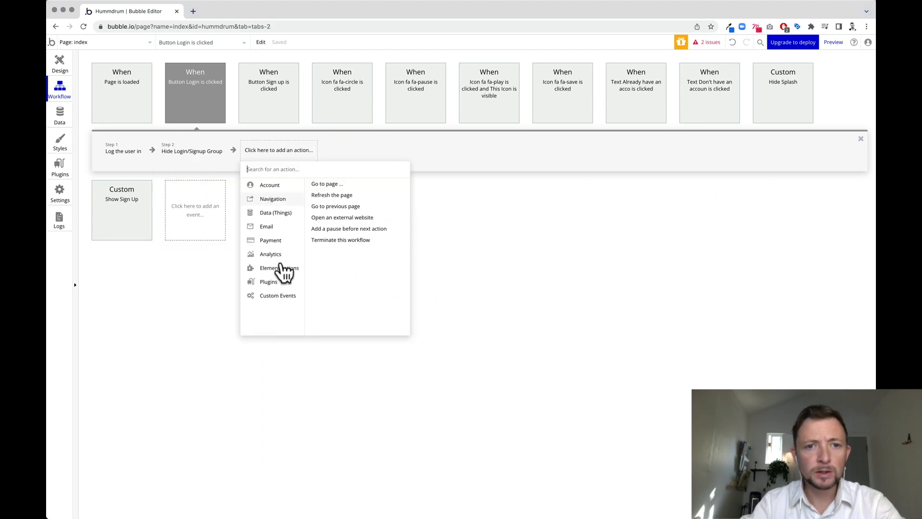
mouse_move(278, 268)
left_click(319, 194)
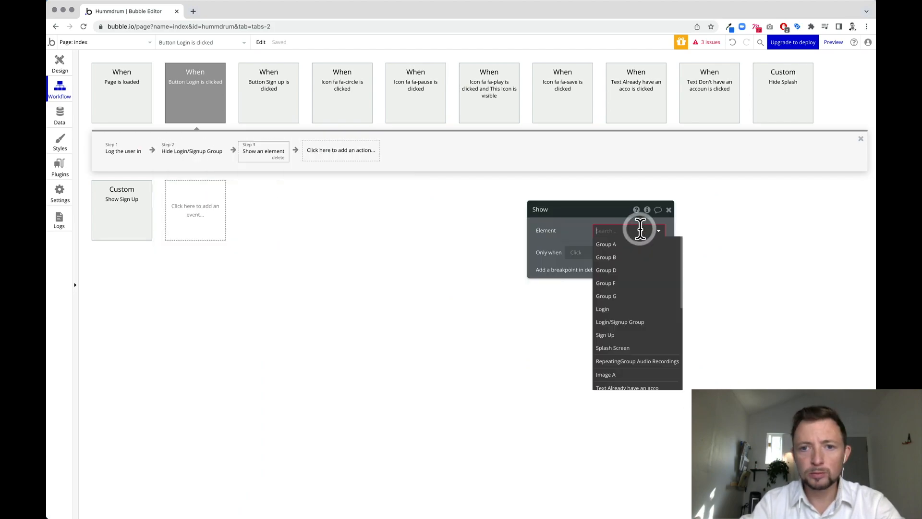
left_click(634, 258)
left_click(669, 209)
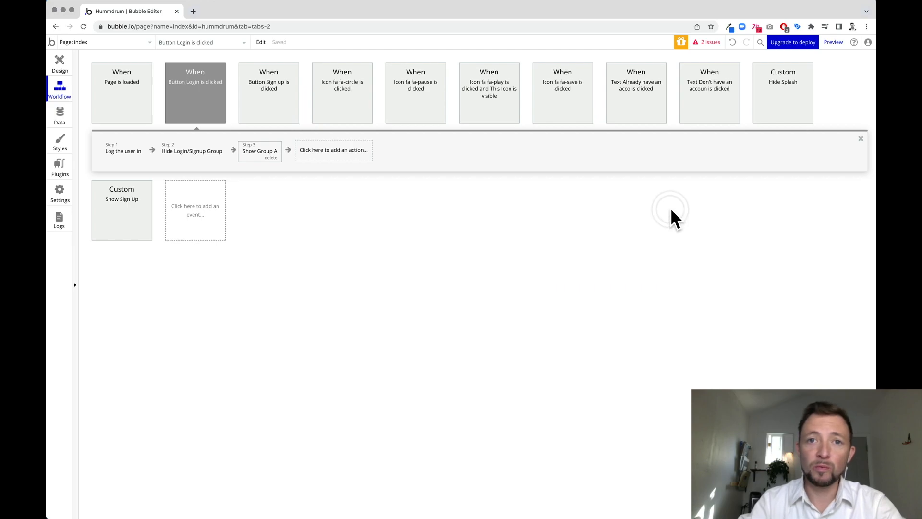
left_click(62, 71)
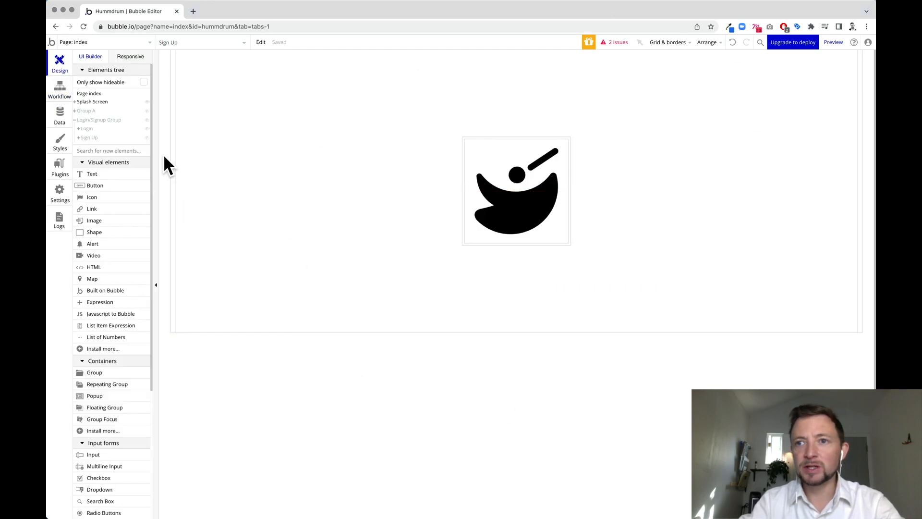
Preview the app, follow 'Already have an account? Login here', then return to the workflows.
left_click(834, 44)
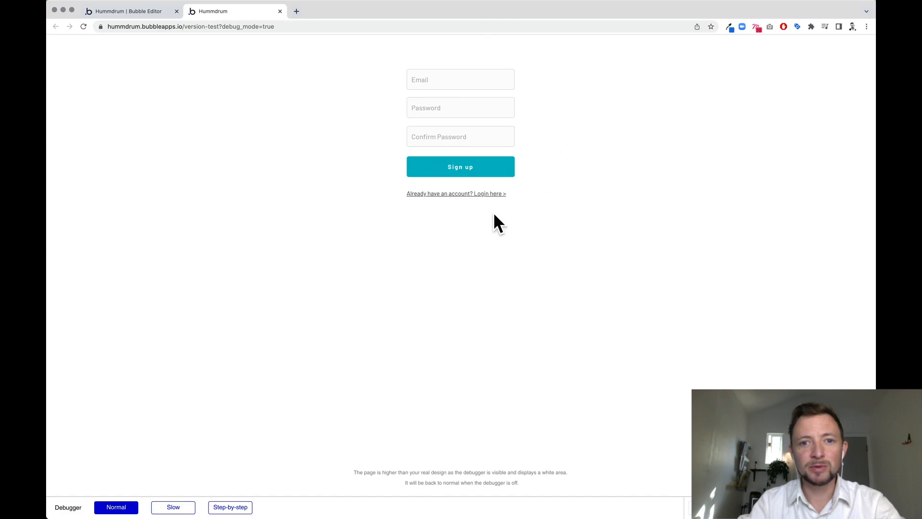
left_click(471, 194)
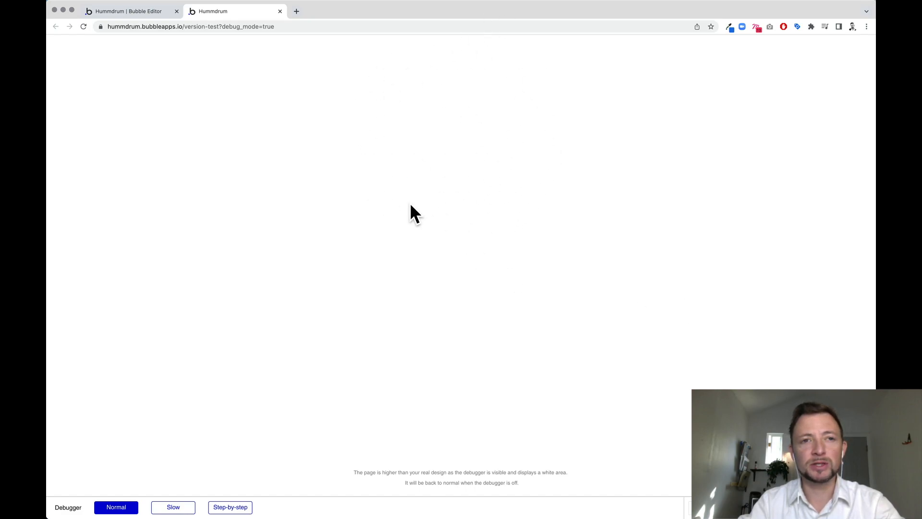
left_click(140, 12)
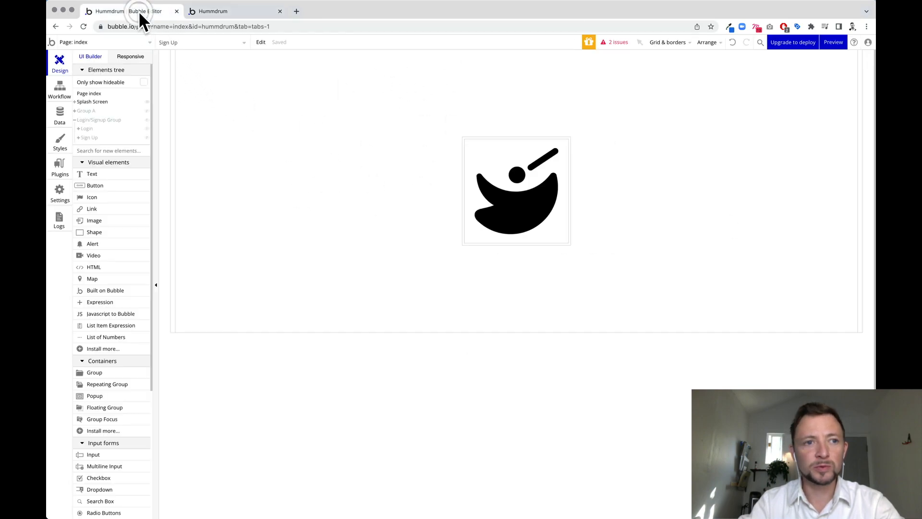
left_click(60, 91)
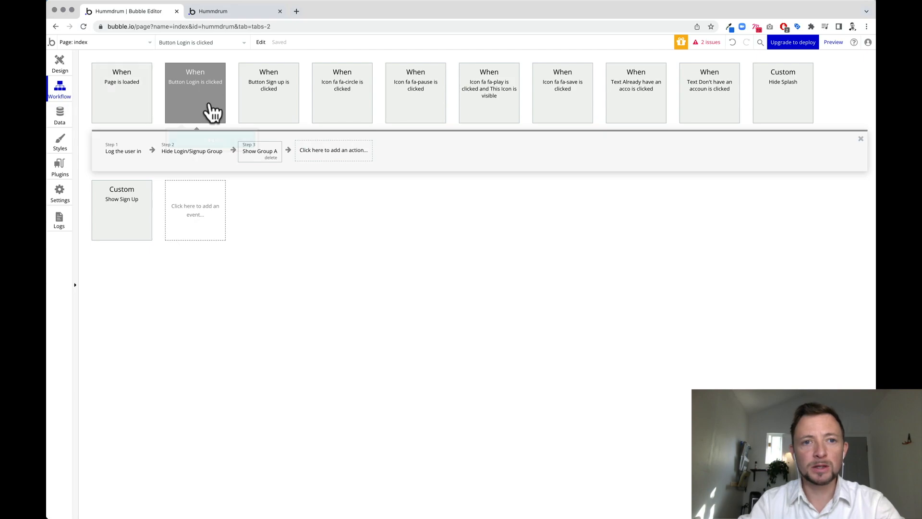
Change the login link's Set state value from 'Login' to lowercase 'login'.
left_click(645, 111)
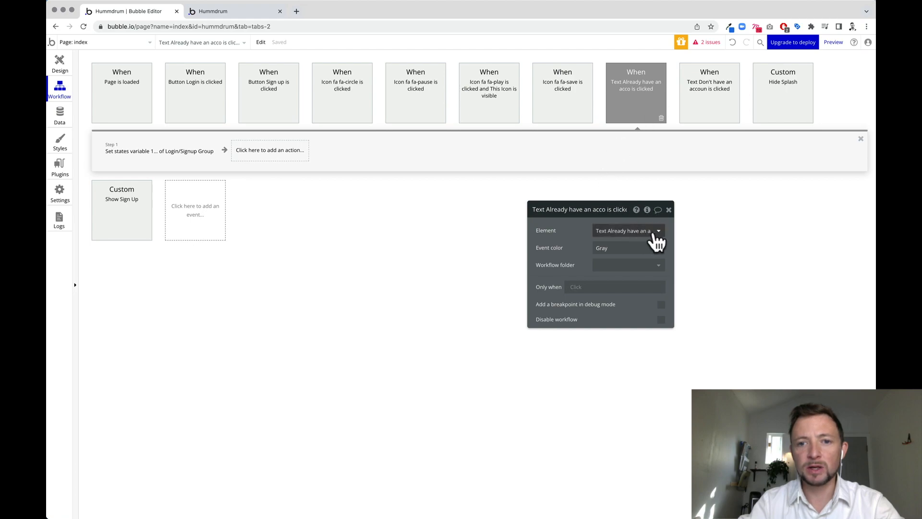
left_click(163, 152)
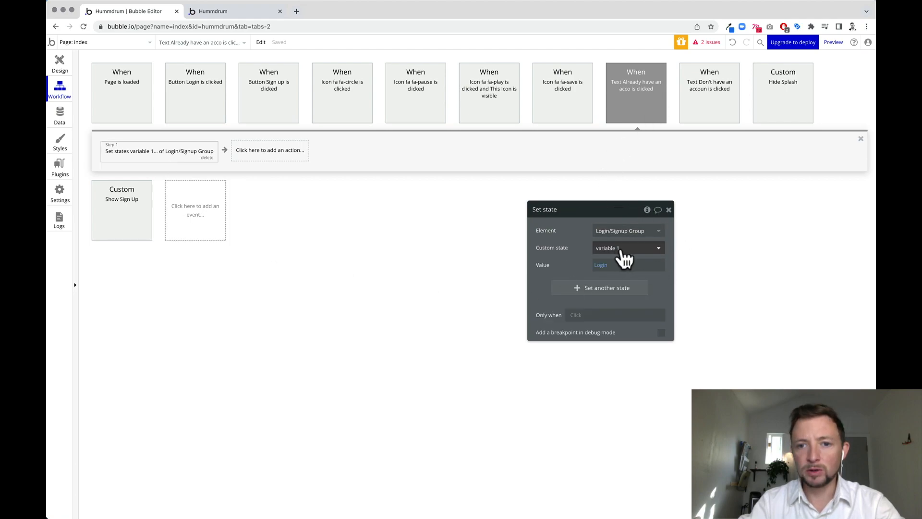
left_click_drag(622, 258, 679, 195)
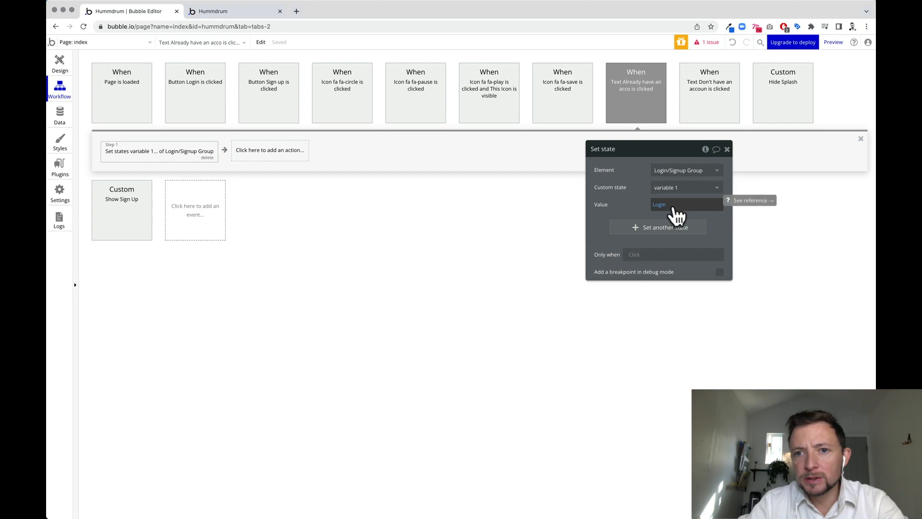
left_click(658, 207)
left_click(667, 206)
left_click(690, 207)
left_click(680, 206)
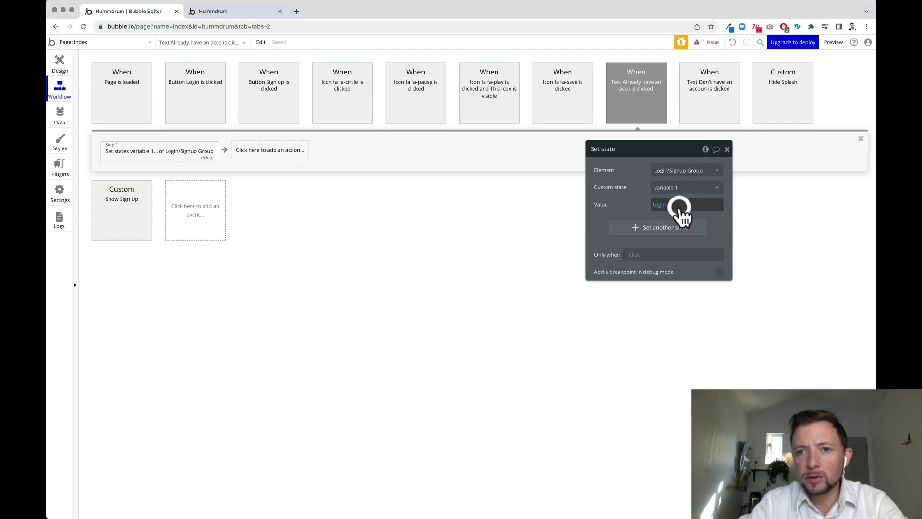
left_click(677, 205)
left_click(661, 205)
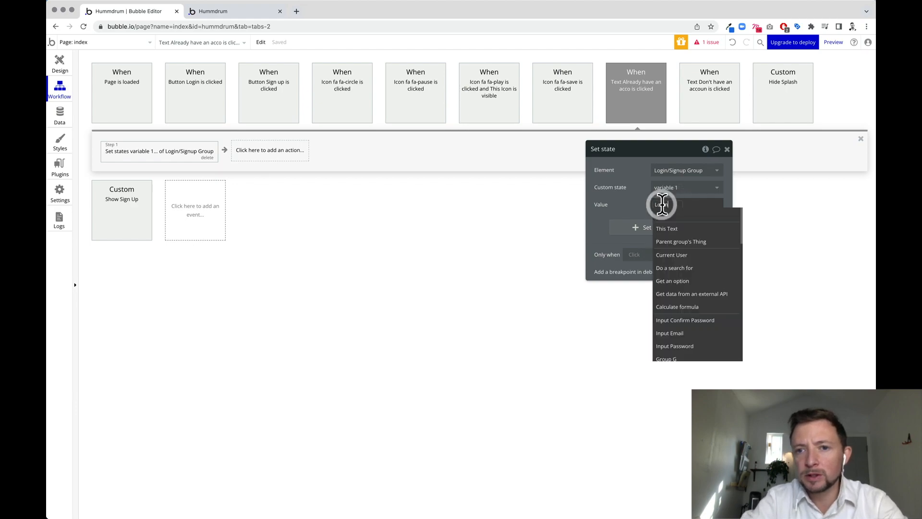
type("login")
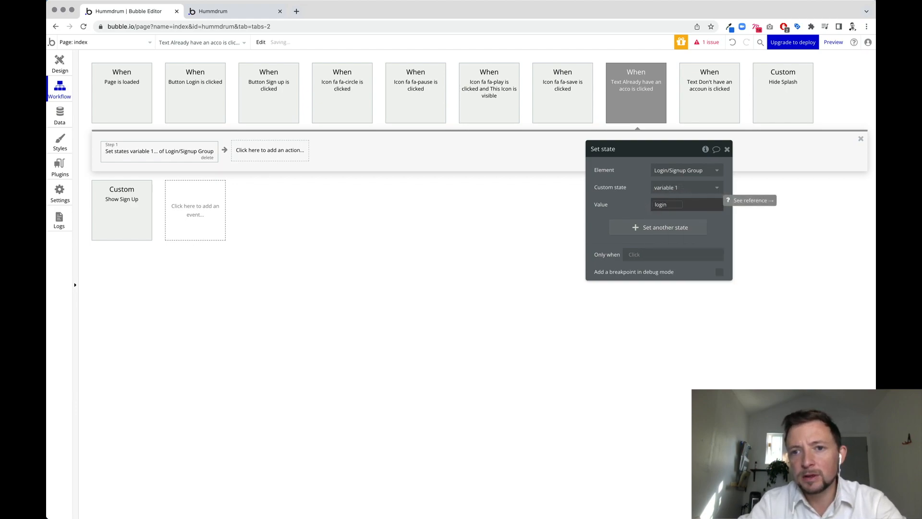
left_click(634, 209)
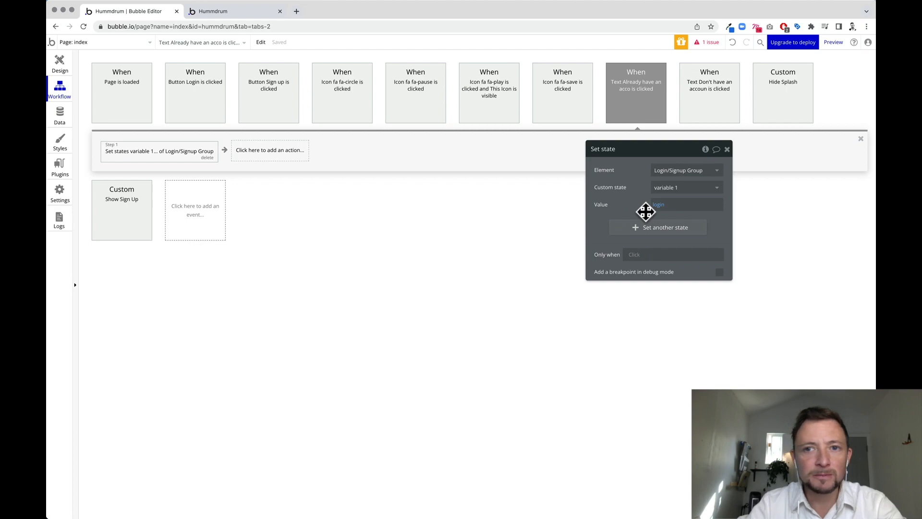
left_click(706, 103)
Shorten the Schedule Show Sign Up delay on page load from 5 to 3 seconds.
left_click(231, 15)
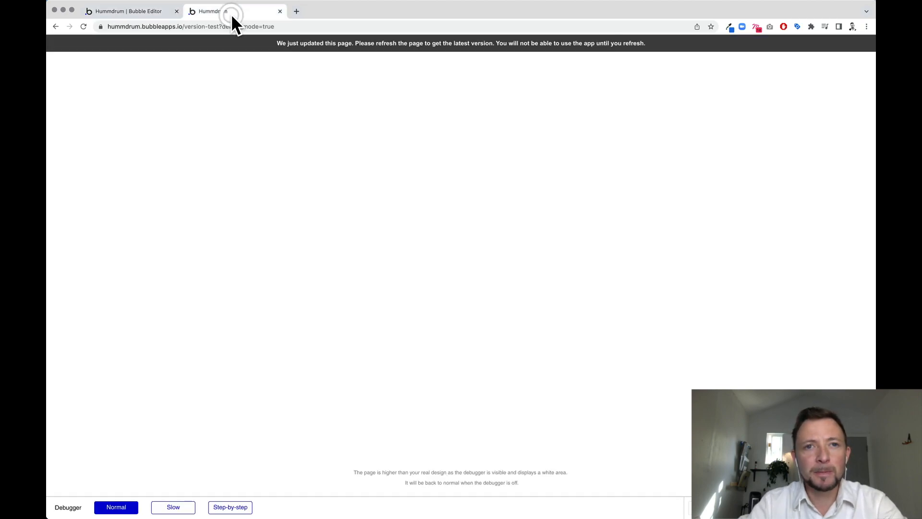
left_click(139, 11)
left_click(117, 101)
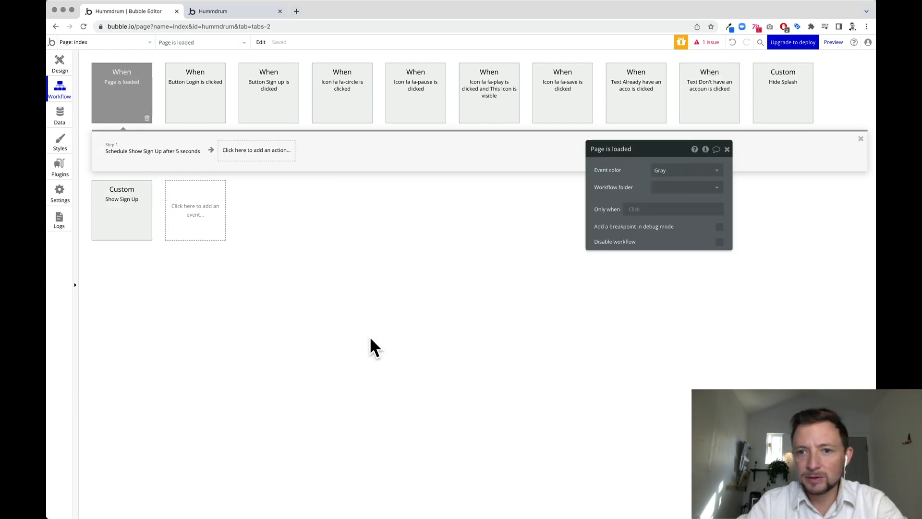
left_click(155, 151)
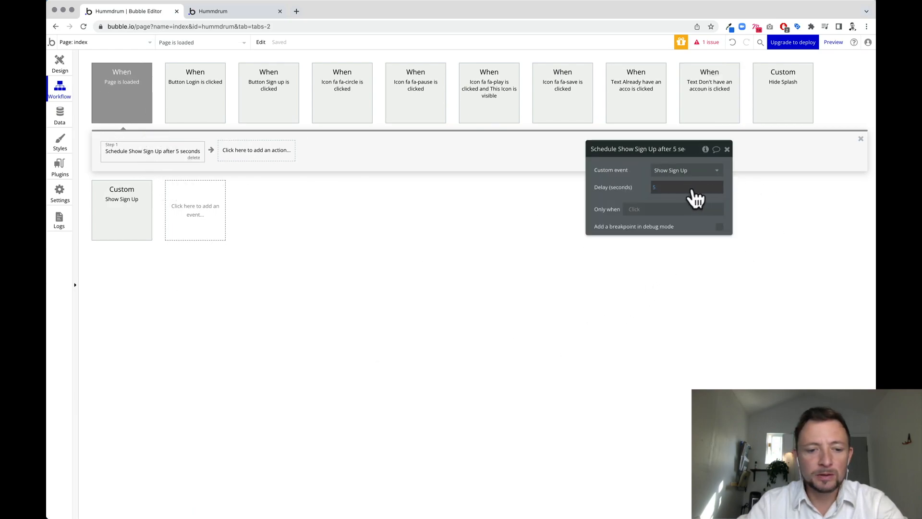
left_click(655, 187)
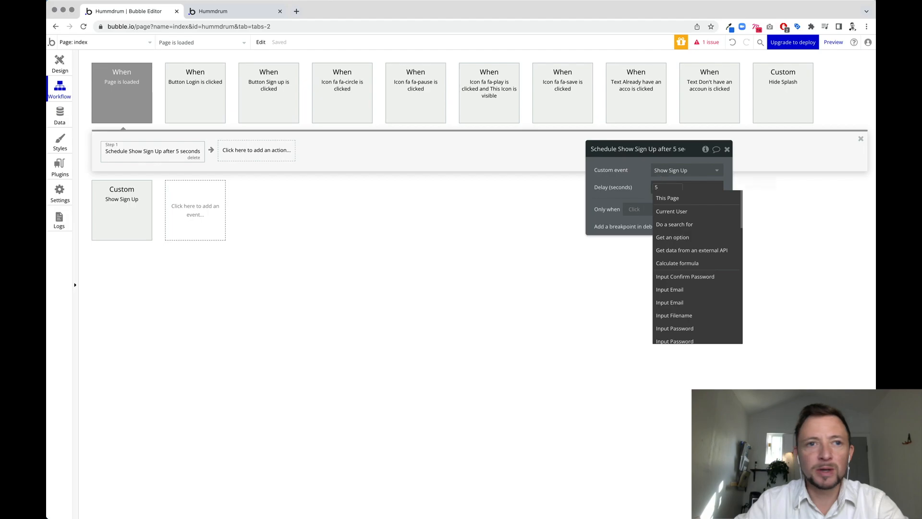
type("3")
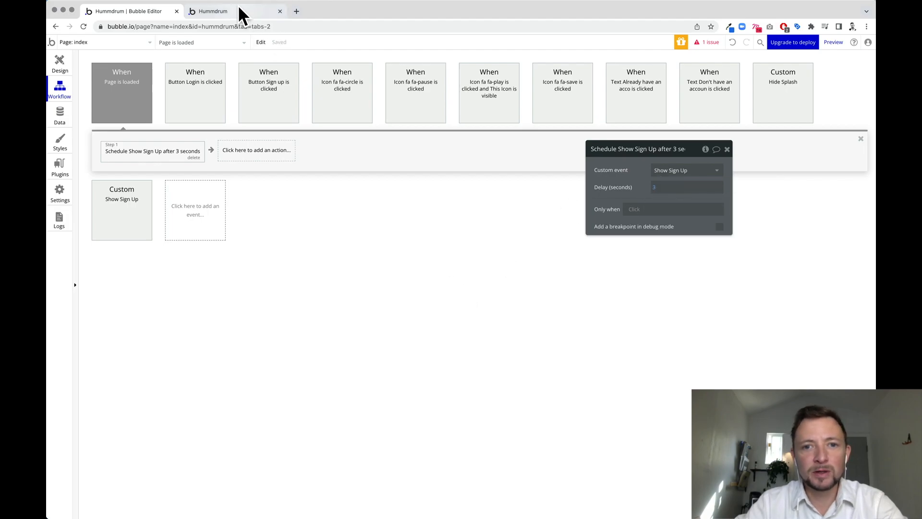
left_click(243, 13)
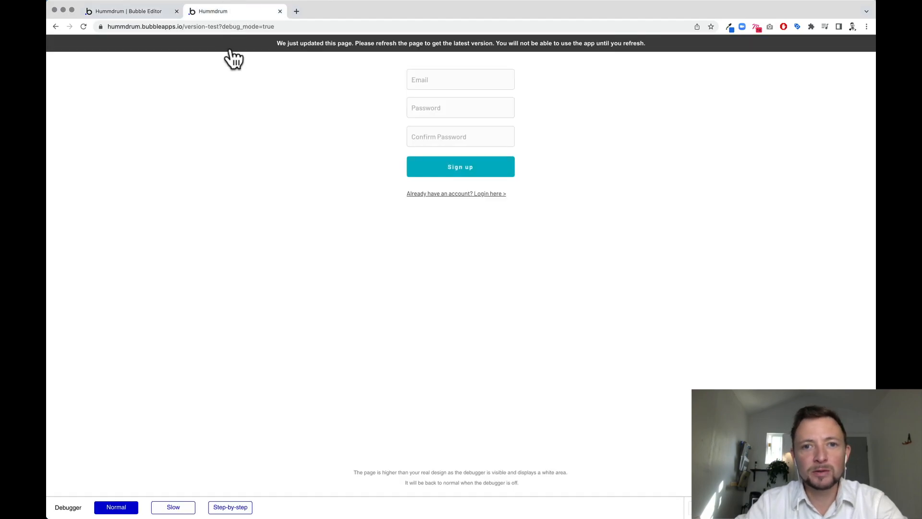
Test the 'Login here' and 'Sign Up here' links, then enter the test account's password.
left_click(452, 193)
left_click(483, 180)
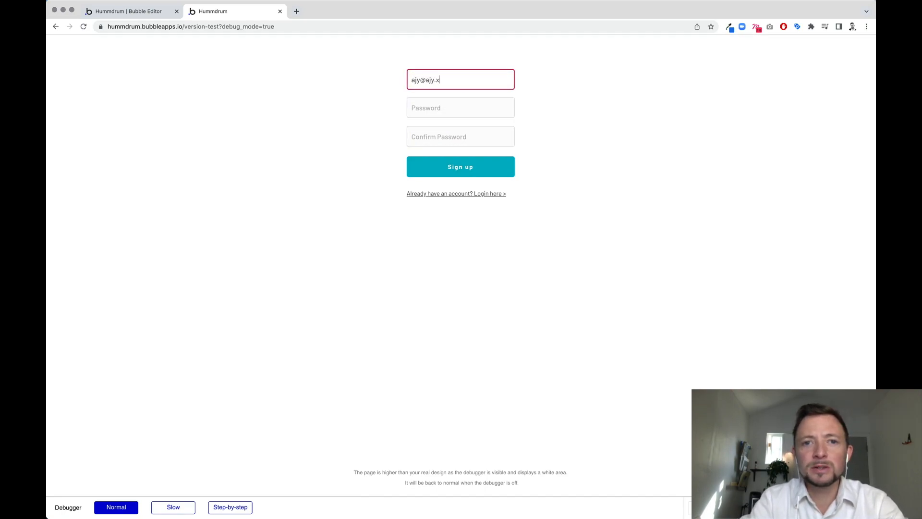
key("Tab")
type("••••")
key("Tab")
Confirm the password, sign up, dismiss Chrome's password popup, and start a recording.
left_click(445, 107)
left_click(441, 134)
type("••••")
left_click(471, 169)
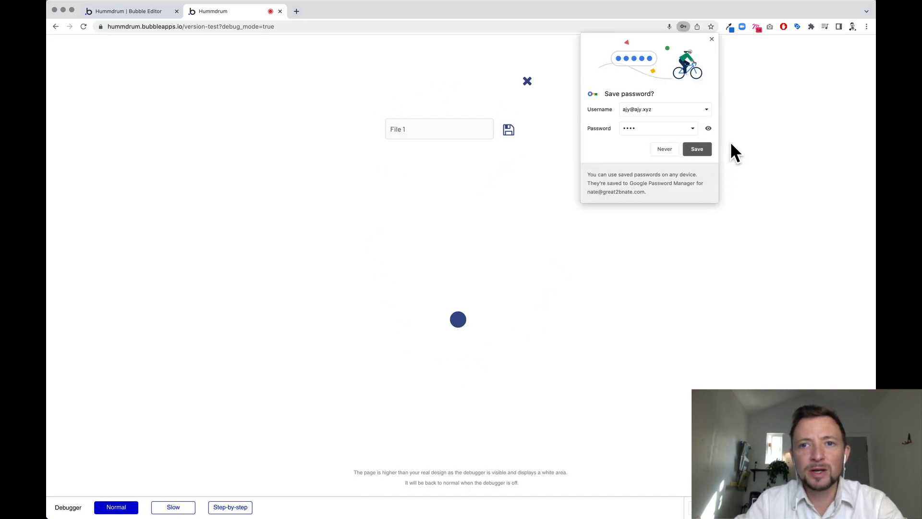
left_click(711, 39)
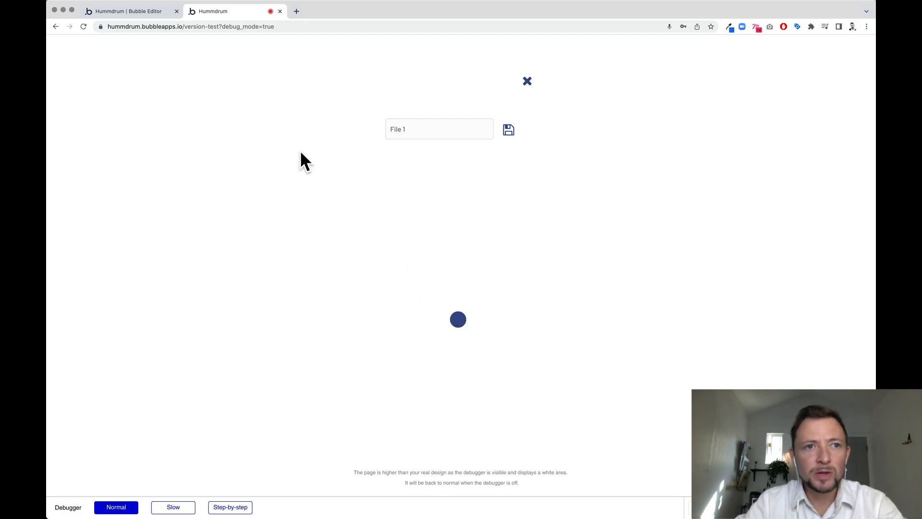
left_click(459, 320)
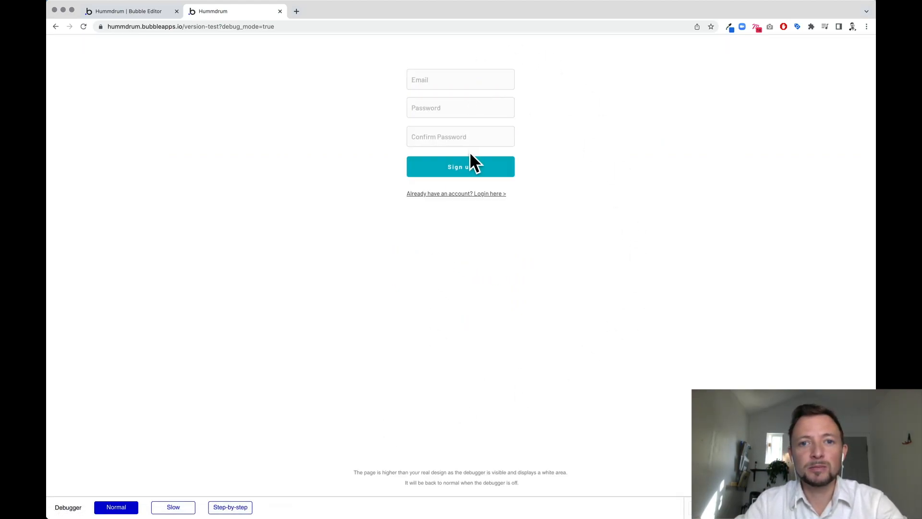
Attempt to log in with the test account's e-mail and password, then dismiss the credentials-error alert.
left_click(468, 193)
left_click(470, 95)
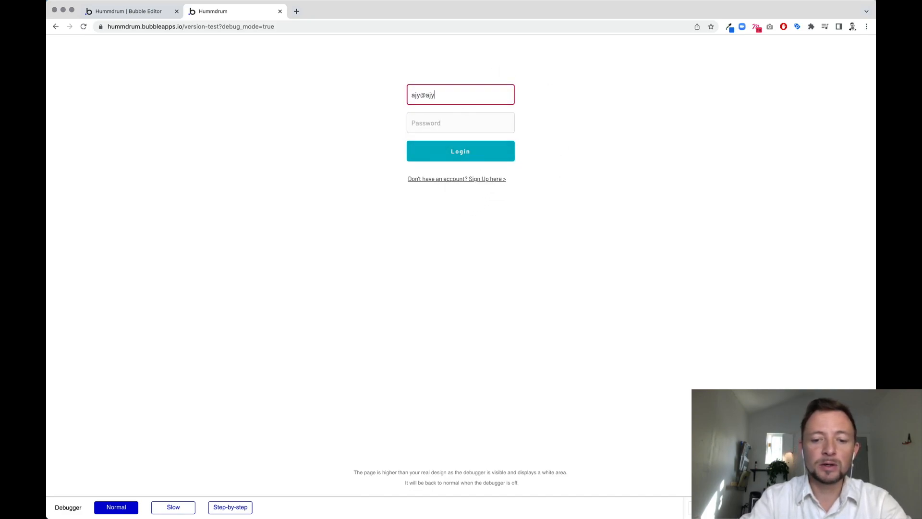
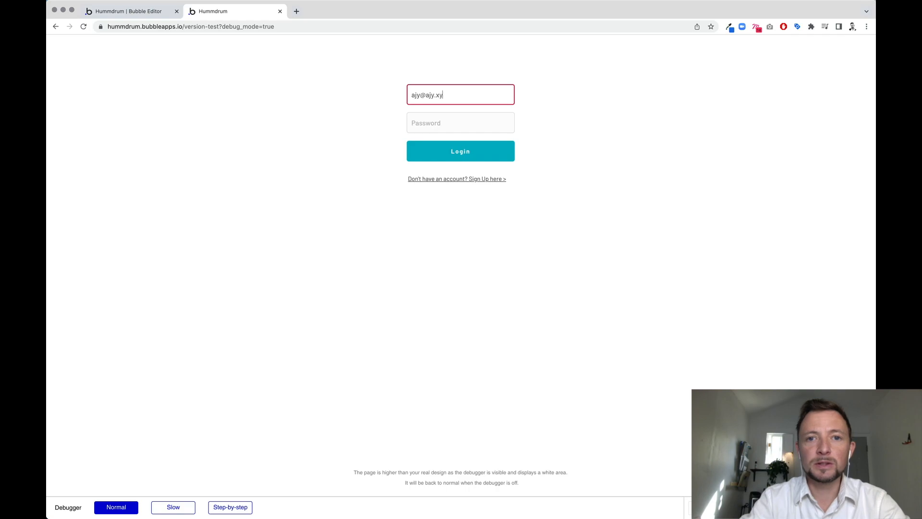
key("Tab")
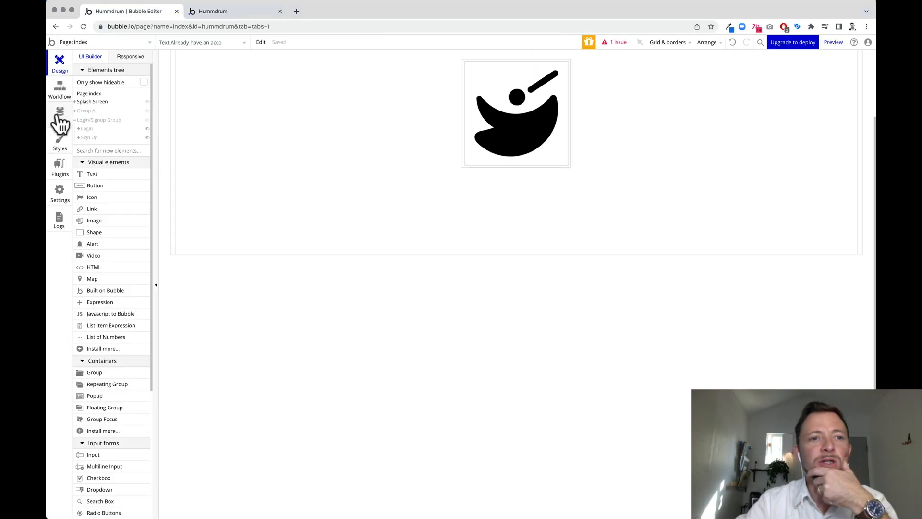
left_click(57, 116)
Select the User data type and view its App data, showing the single stored account.
left_click(117, 138)
left_click(212, 78)
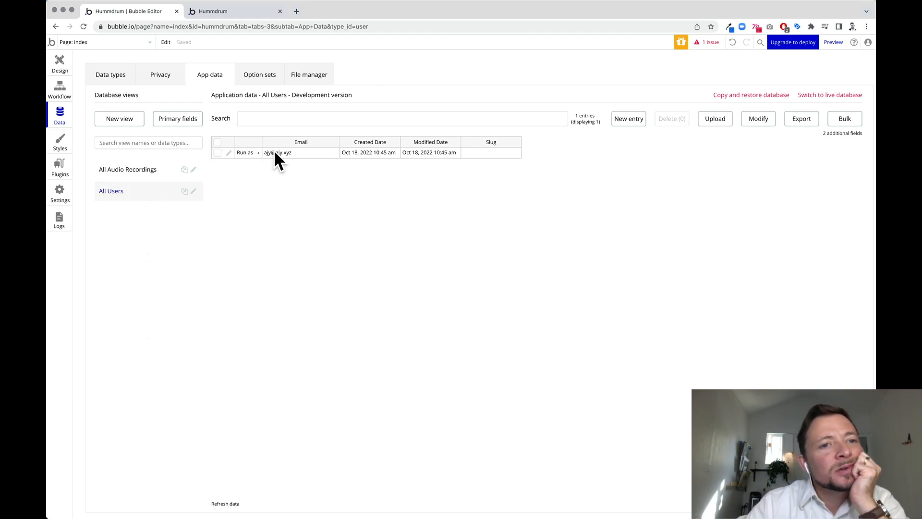
left_click(110, 75)
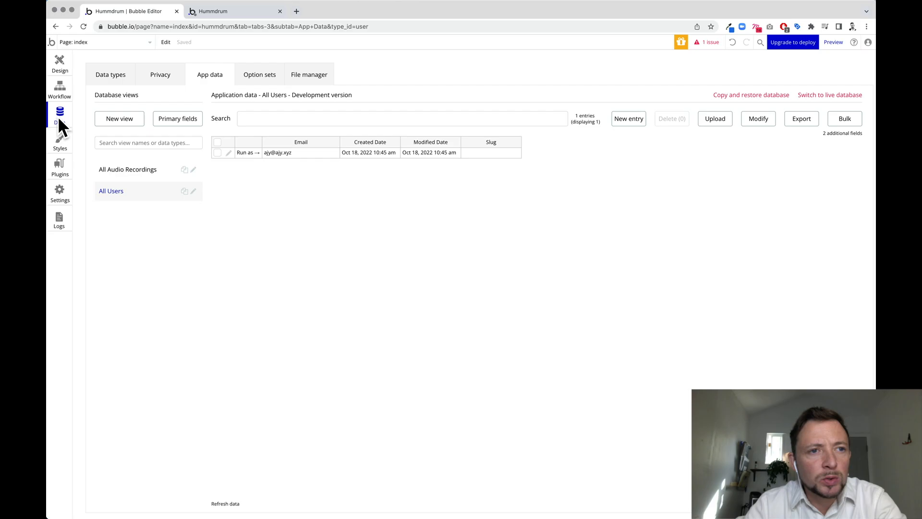
In the Button Login workflow's Log the user in step, set Email to Input Email's value.
left_click(55, 94)
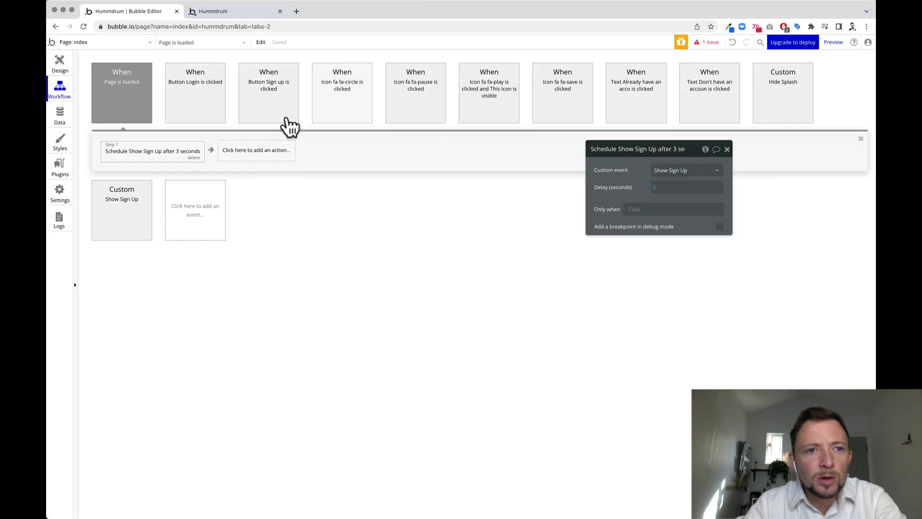
left_click(192, 105)
left_click(116, 151)
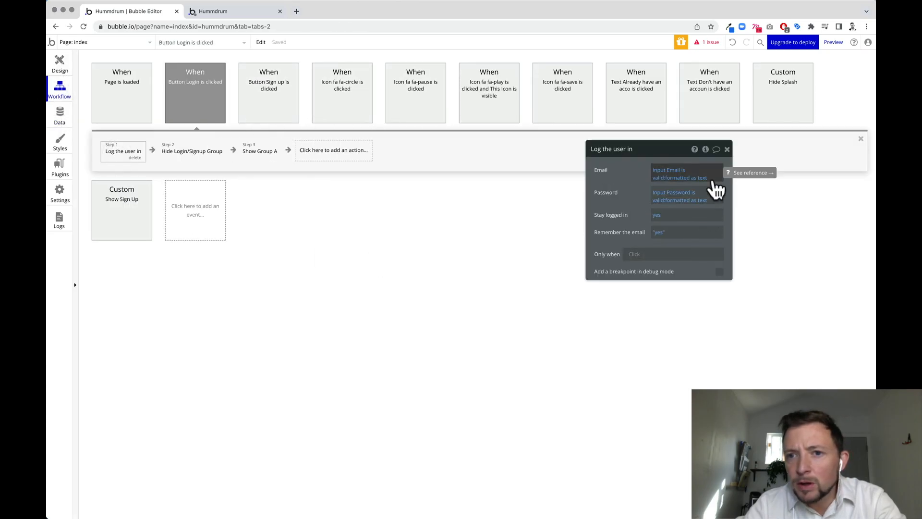
left_click(690, 178)
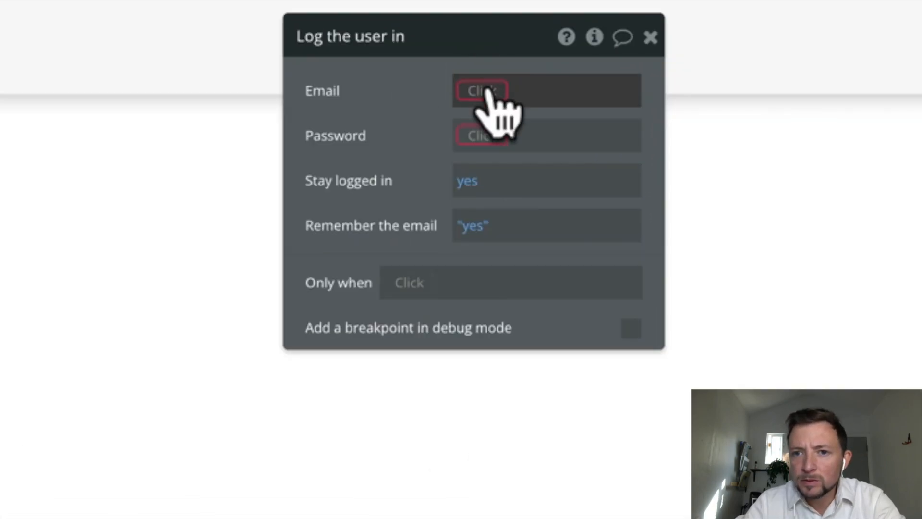
left_click(722, 98)
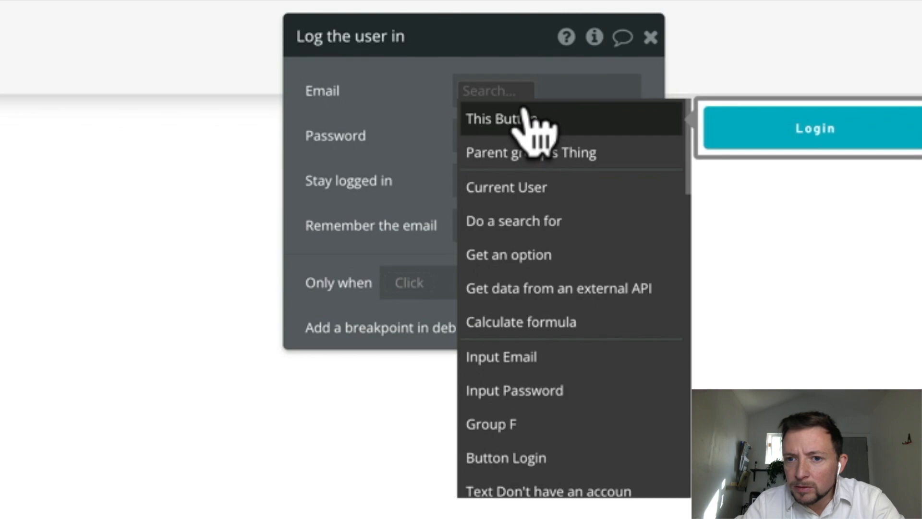
left_click(567, 361)
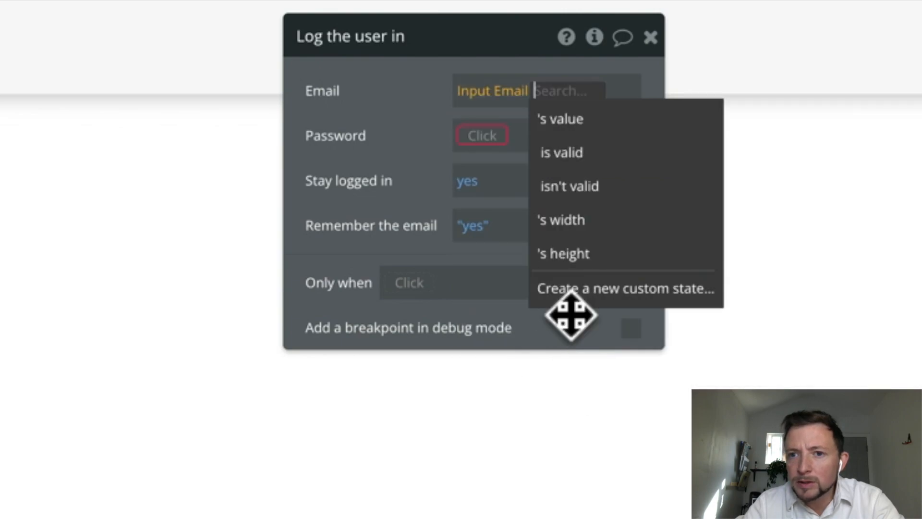
left_click(574, 123)
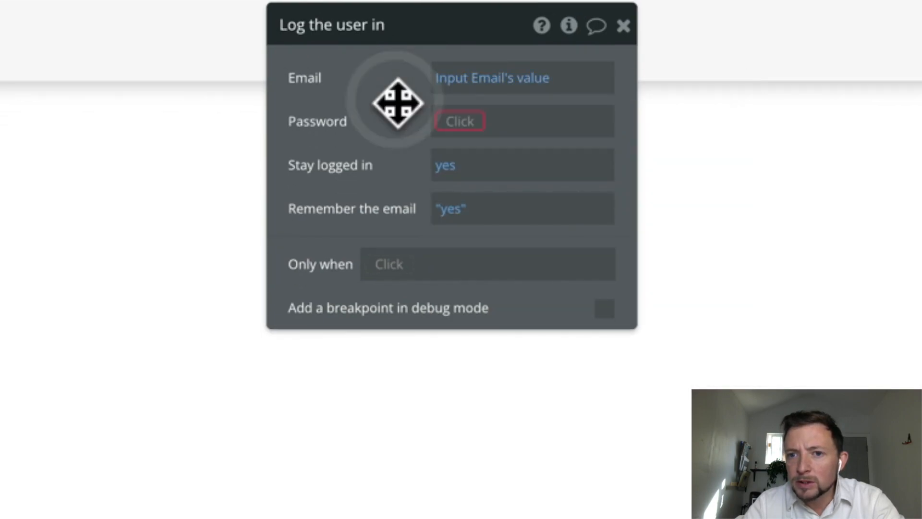
Set the step's Password to Input Password's value.
left_click(460, 121)
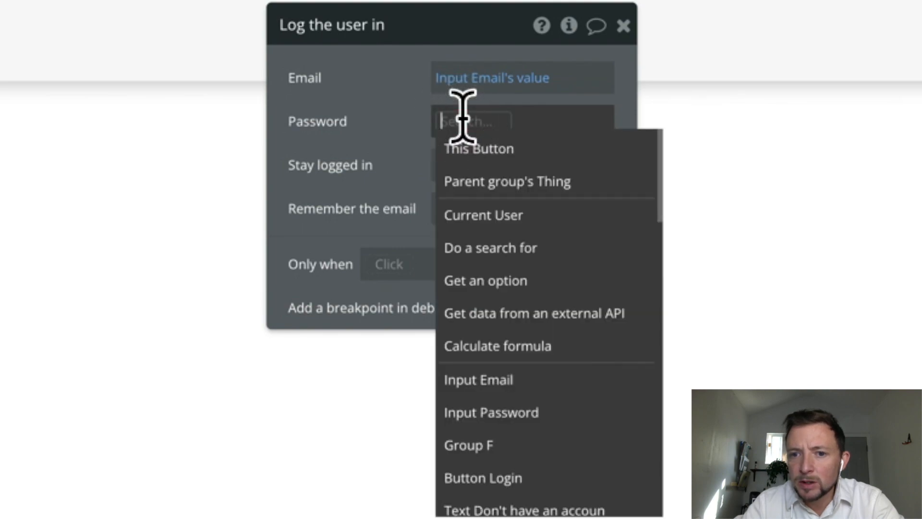
left_click(501, 412)
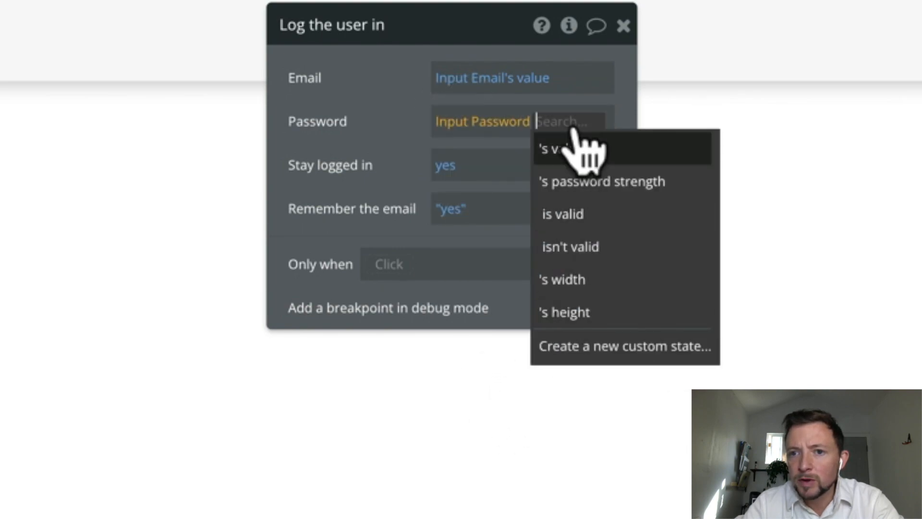
left_click(576, 150)
left_click(393, 149)
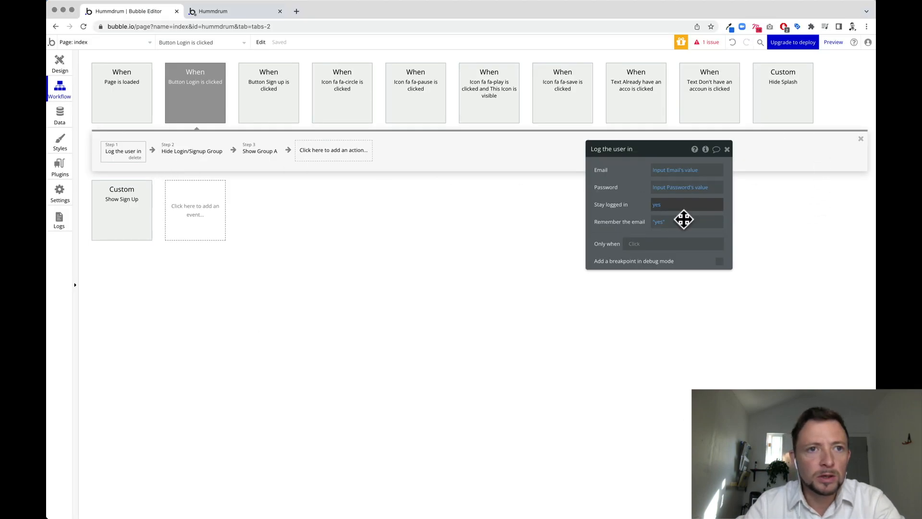
Reload the app preview, log in with the test account, and return to the editor.
left_click(464, 250)
left_click(214, 11)
left_click(84, 27)
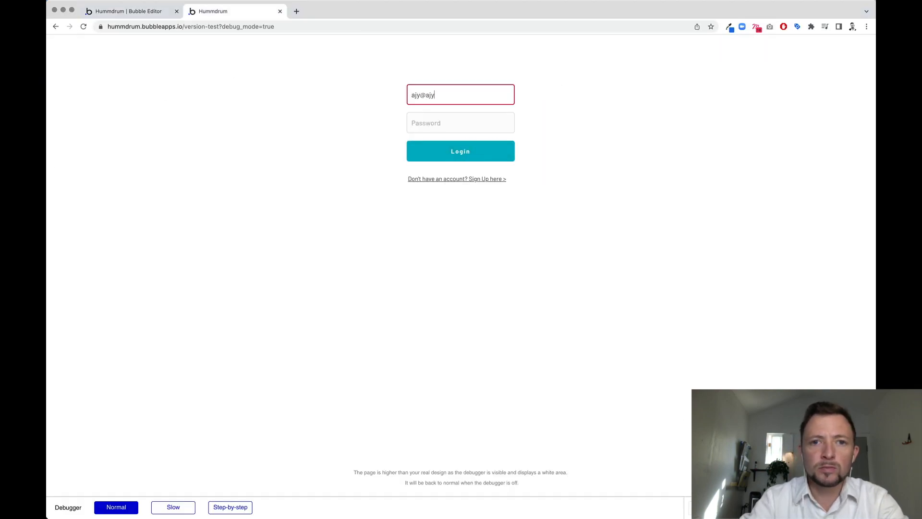
key("Tab")
left_click(428, 152)
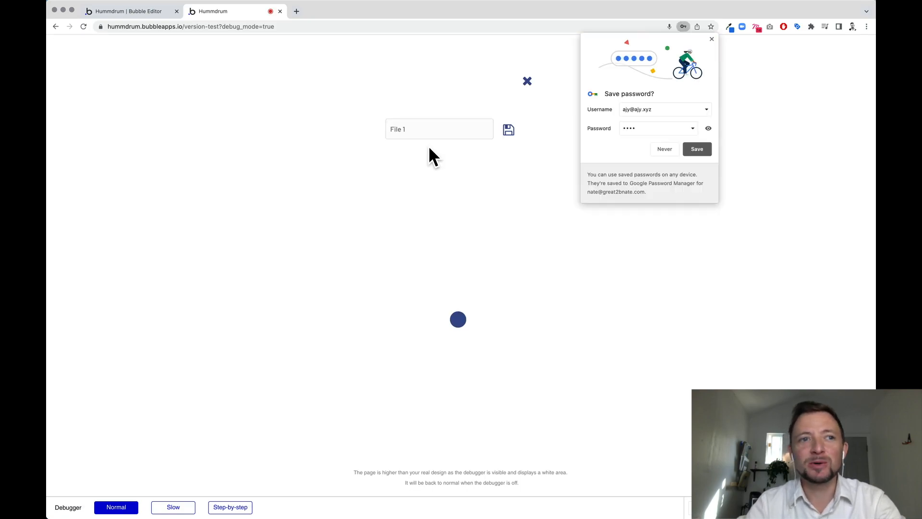
left_click(103, 11)
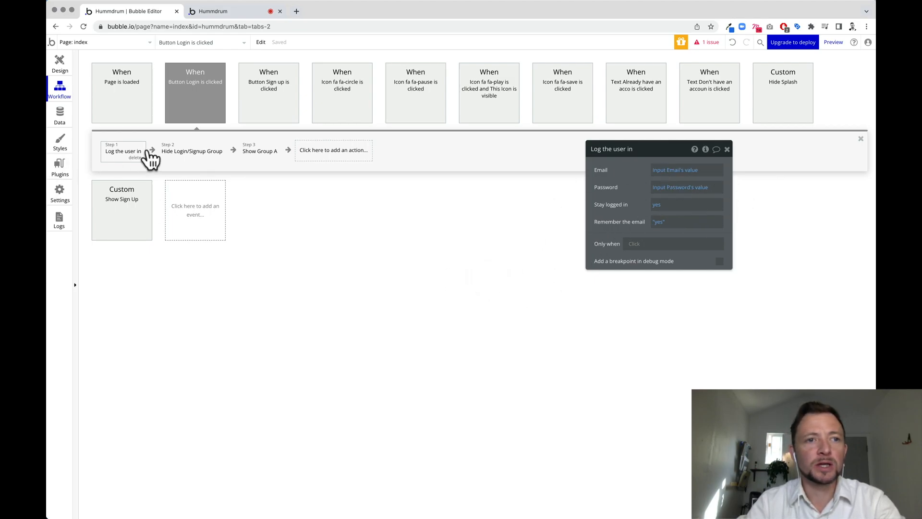
Make the page-load Schedule Show Sign Up step run only when Current User is logged out.
left_click(53, 64)
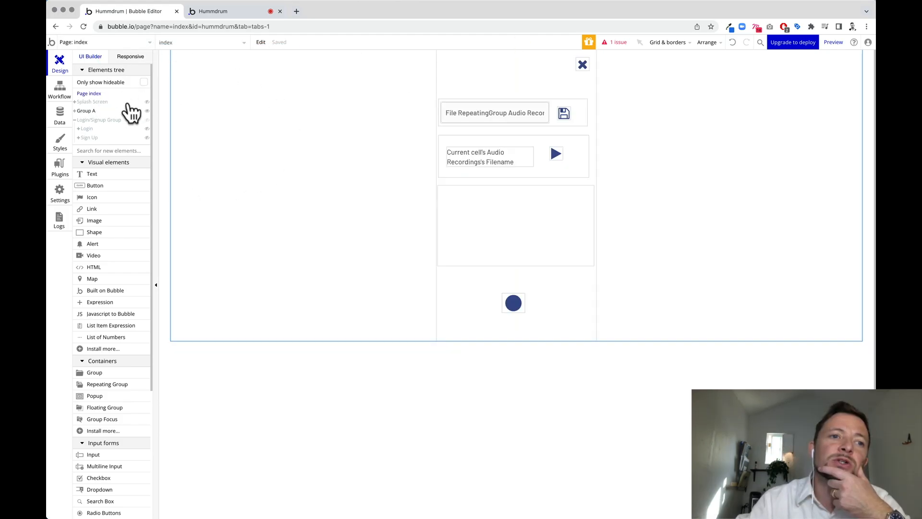
left_click(60, 91)
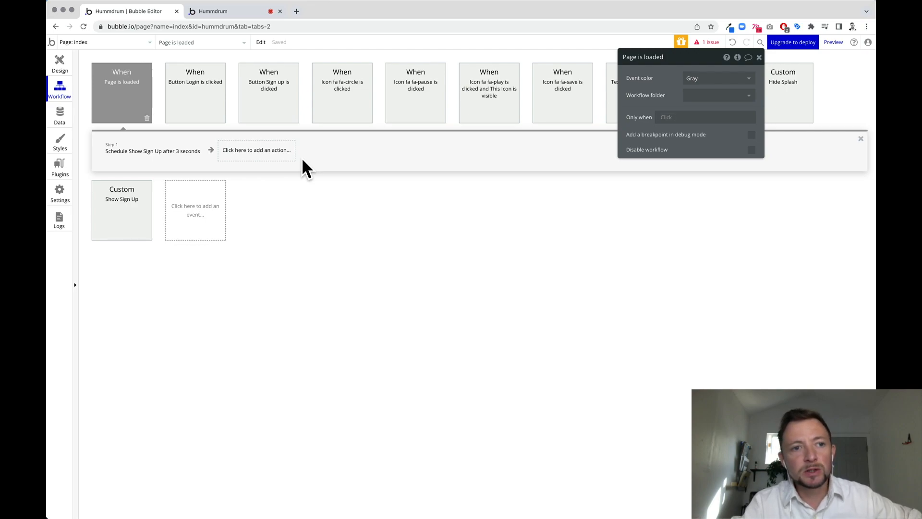
left_click(142, 153)
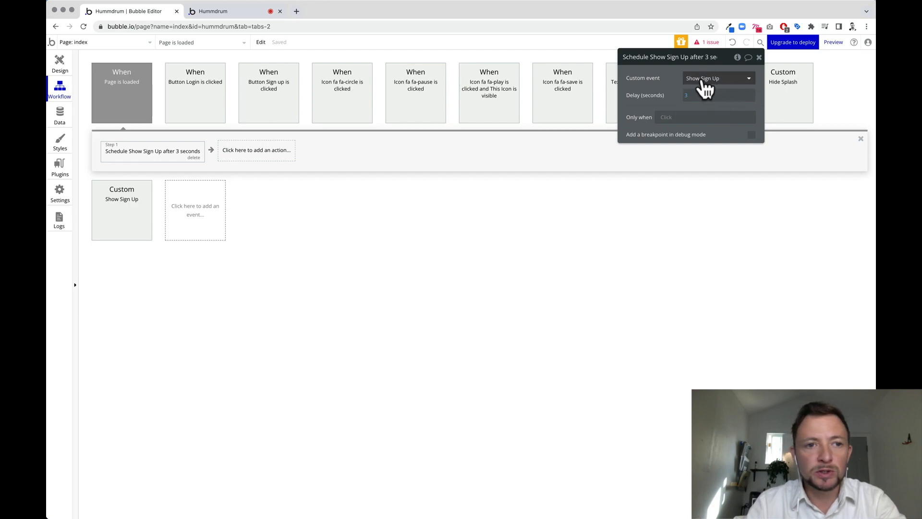
left_click(664, 119)
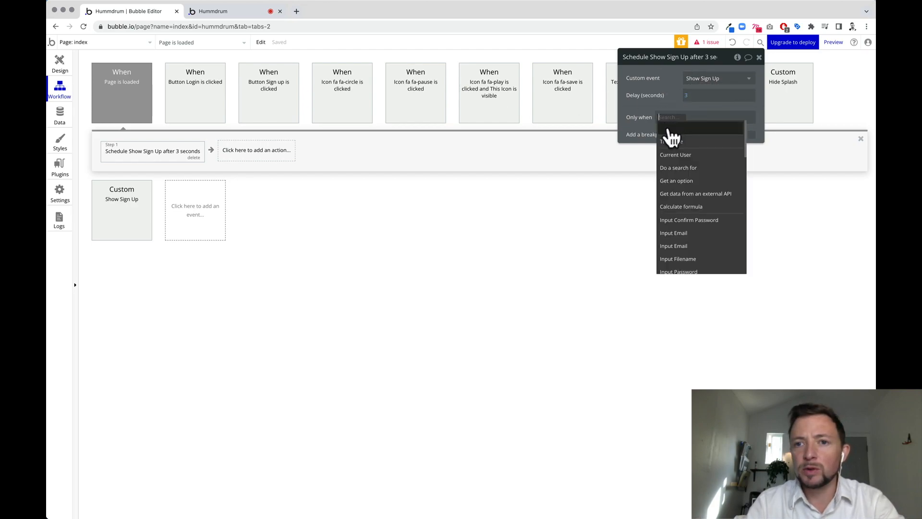
left_click(684, 154)
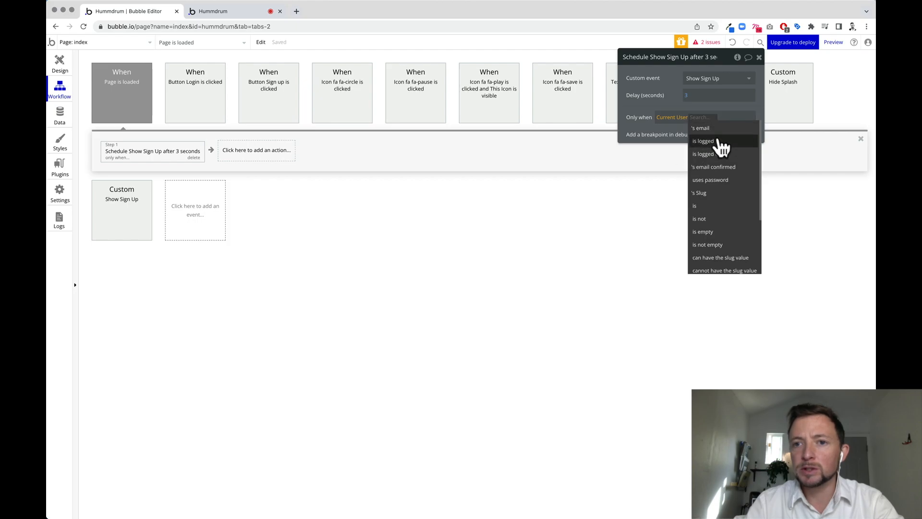
left_click(726, 153)
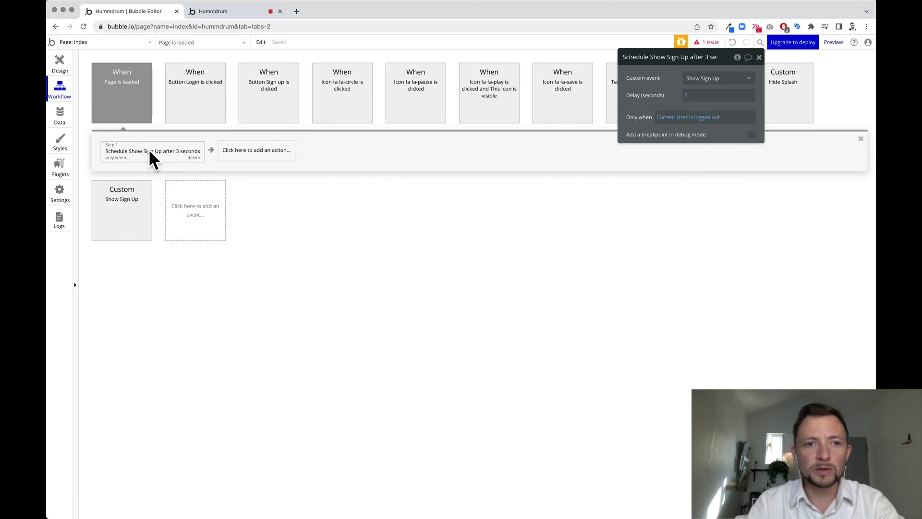
left_click(250, 151)
left_click(488, 326)
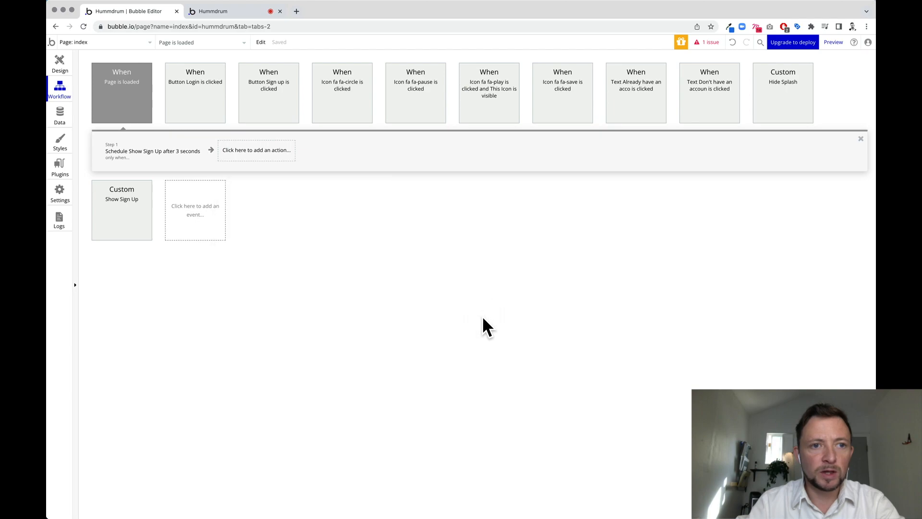
Add a step scheduling Hide Splash after 3 seconds, only when Current User is logged in.
left_click(258, 152)
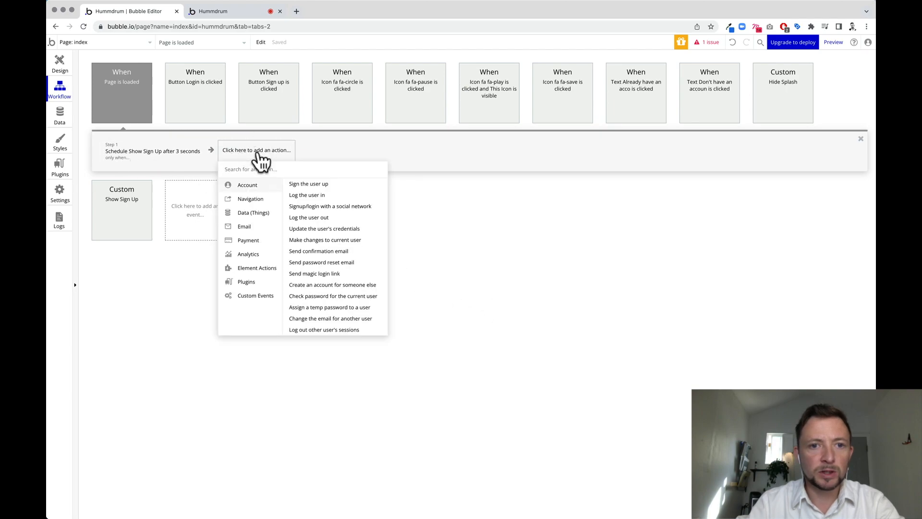
left_click(350, 198)
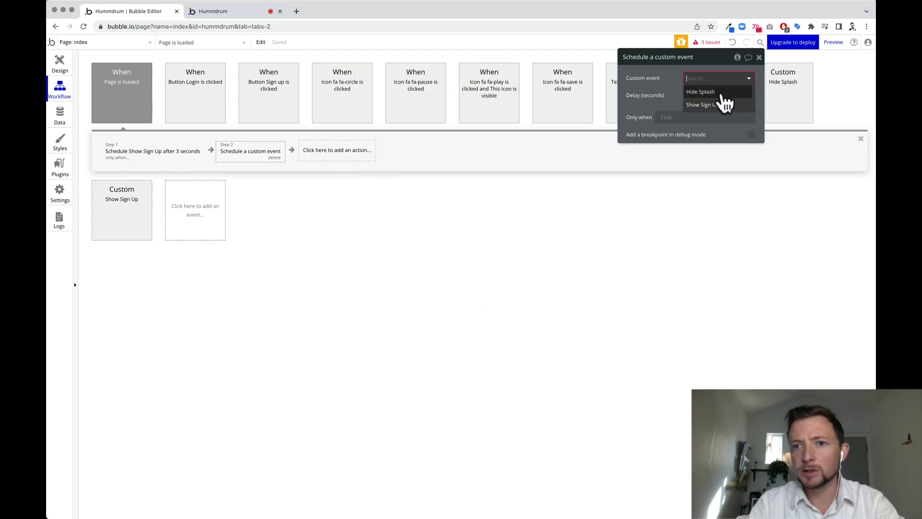
left_click(715, 92)
left_click(692, 95)
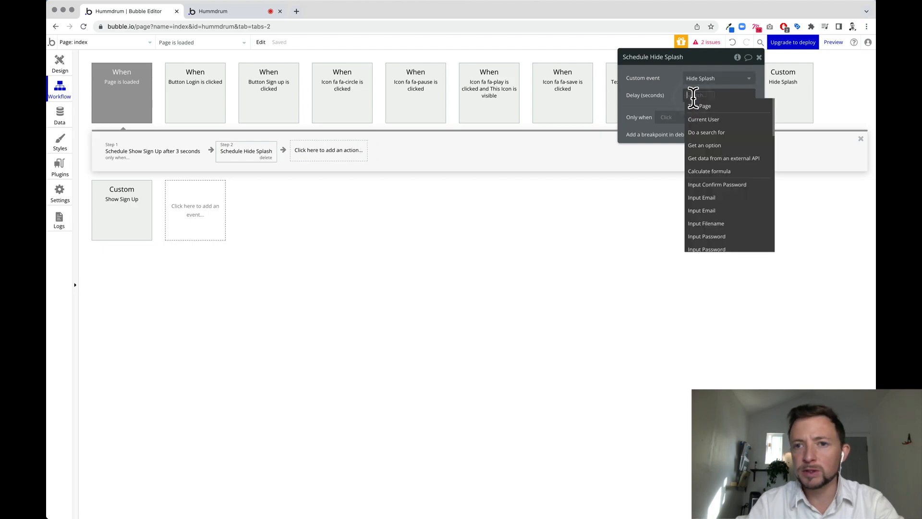
type("3")
left_click(667, 118)
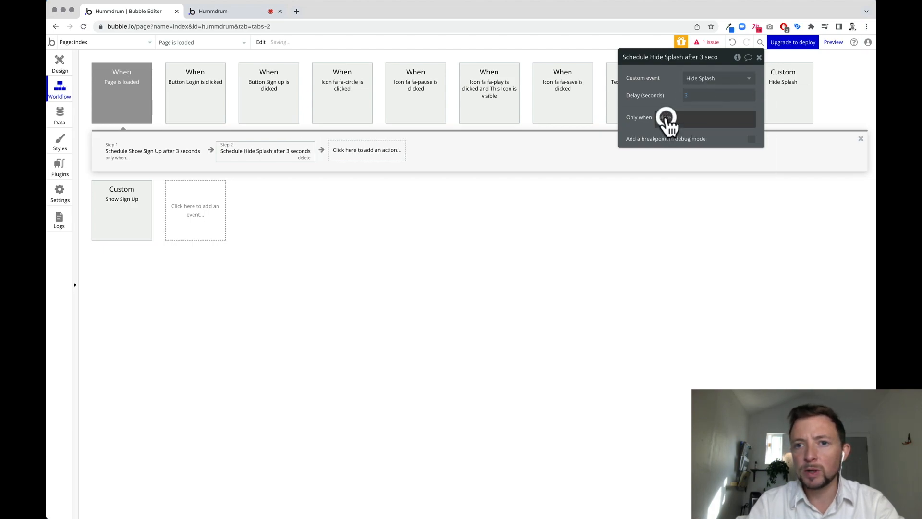
left_click(690, 155)
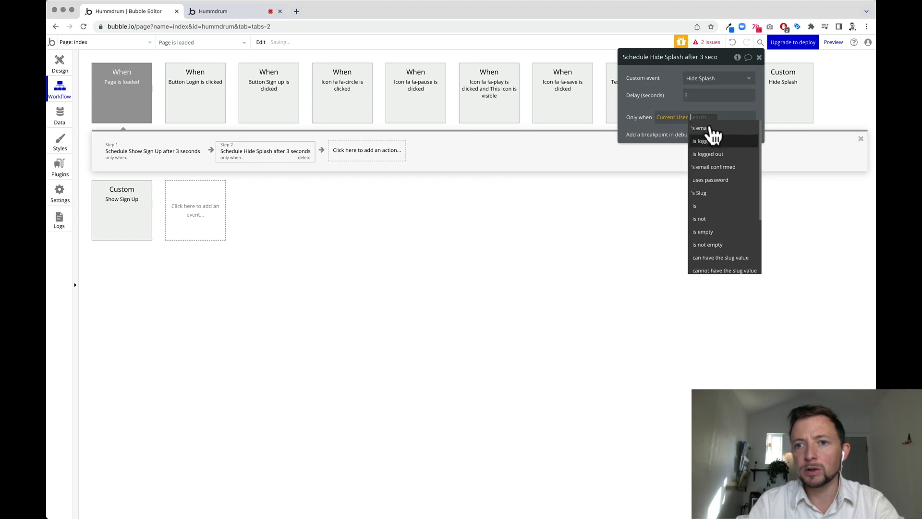
left_click(706, 141)
left_click(758, 57)
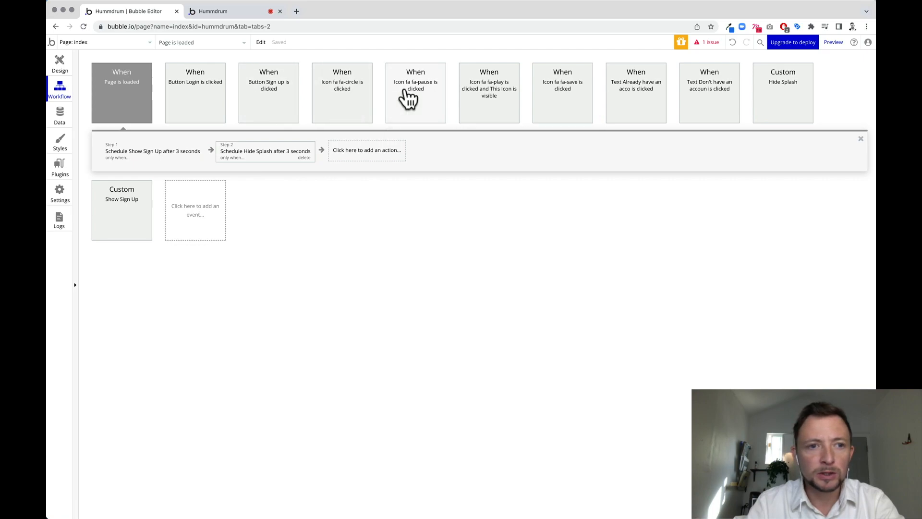
left_click(218, 211)
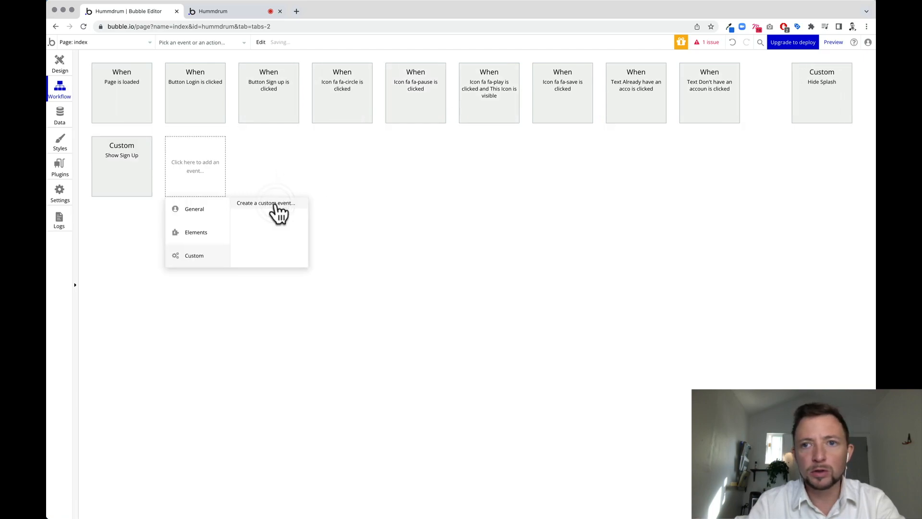
Create a custom event 'Show Splash' with a Show an element action.
left_click(276, 205)
left_click(700, 80)
type("Show Splash")
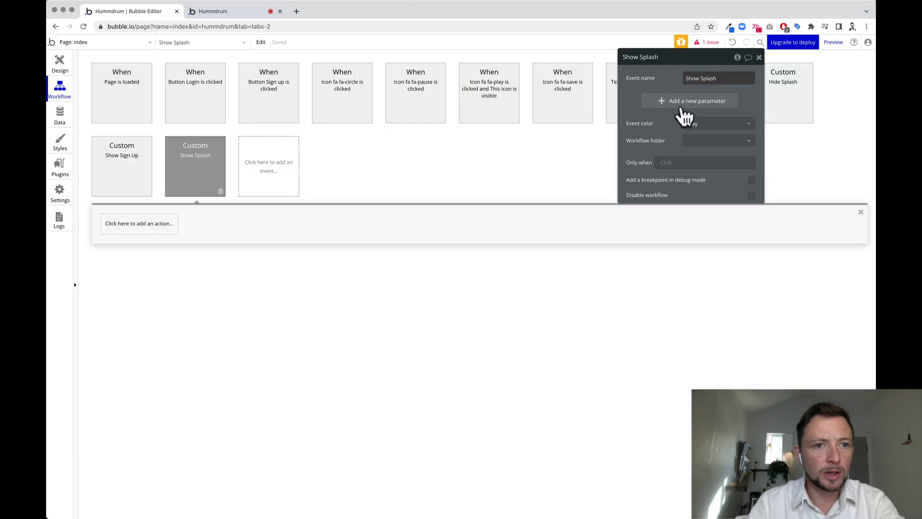
left_click(139, 223)
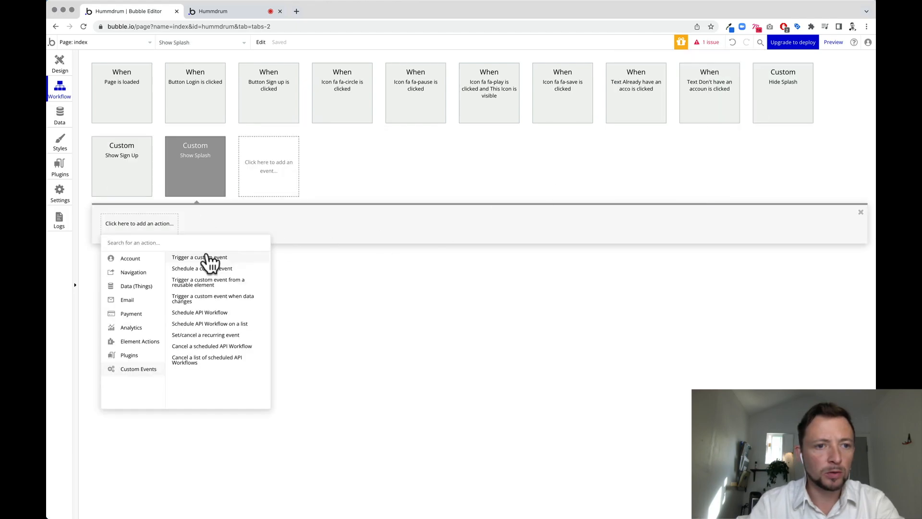
left_click(177, 265)
left_click(139, 218)
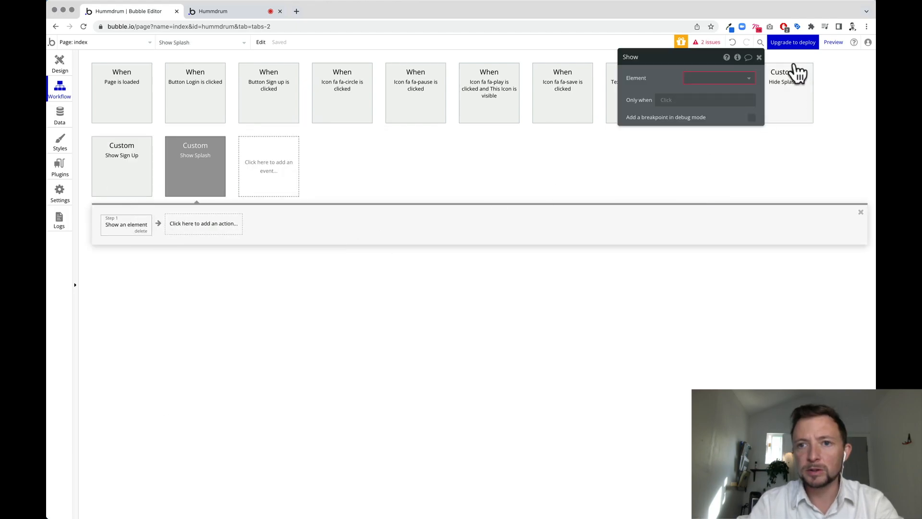
left_click(740, 78)
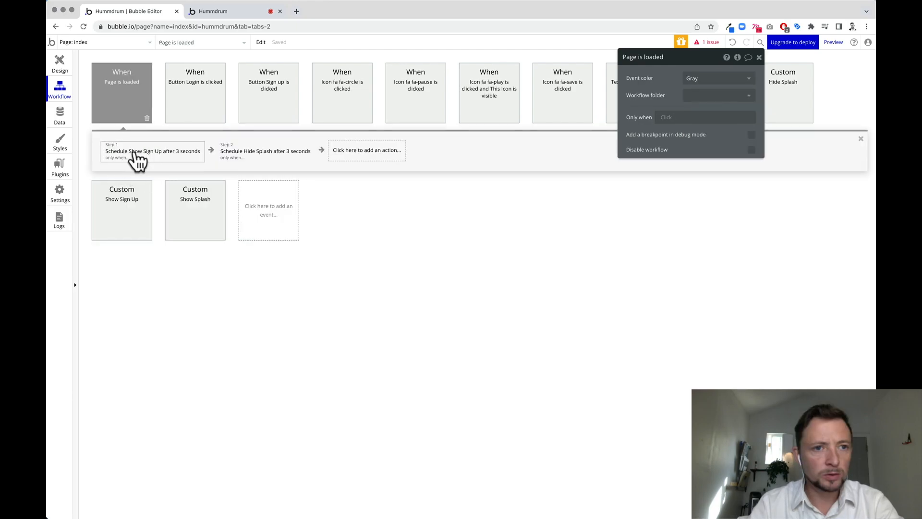
Add Trigger a custom event Show Splash to Page is loaded and drag it to Step 1.
left_click(373, 162)
mouse_move(361, 303)
left_click(423, 182)
left_click(725, 79)
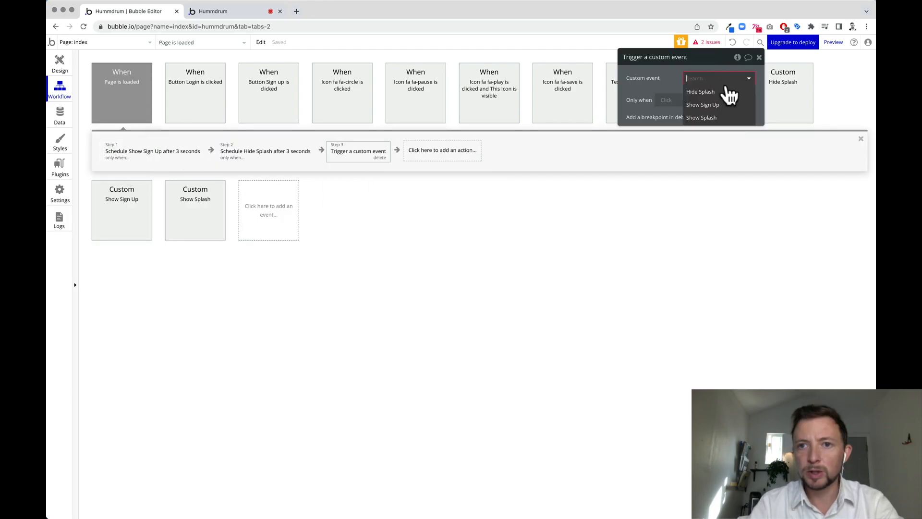
left_click(722, 119)
left_click_drag(359, 150, 121, 152)
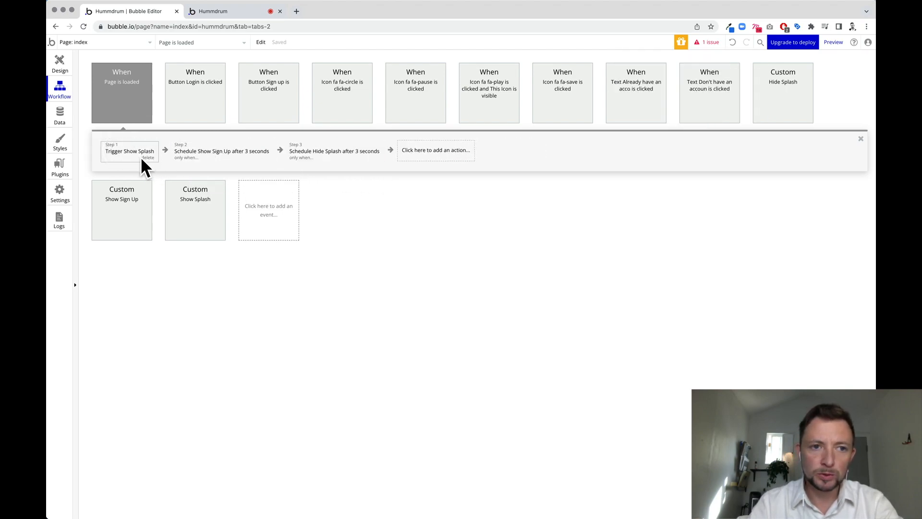
Review the Show Sign Up and Hide Splash steps, then reload the app preview to test the splash.
left_click(202, 154)
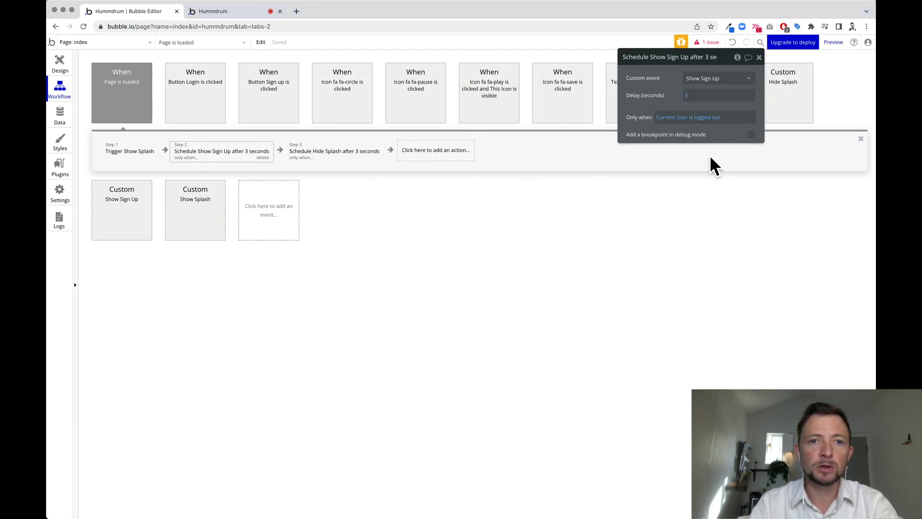
left_click(336, 155)
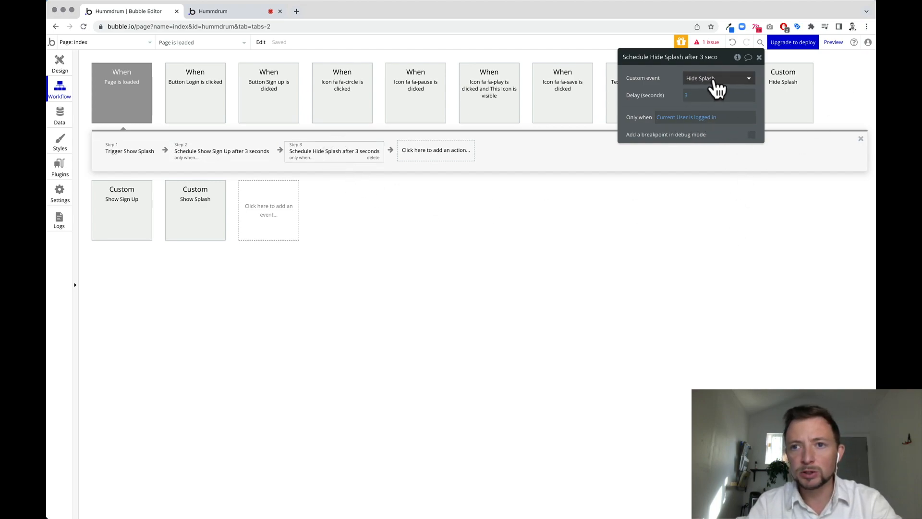
left_click(759, 57)
left_click(782, 96)
mouse_move(207, 157)
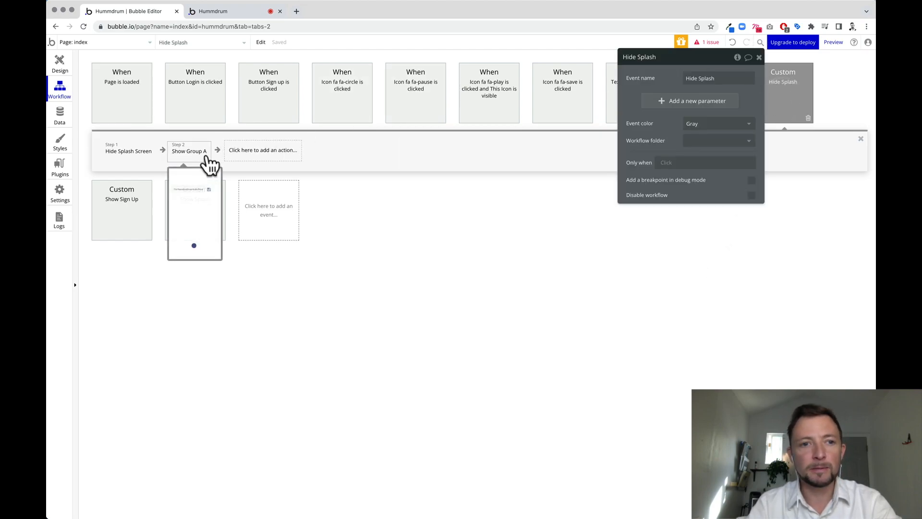
left_click(456, 238)
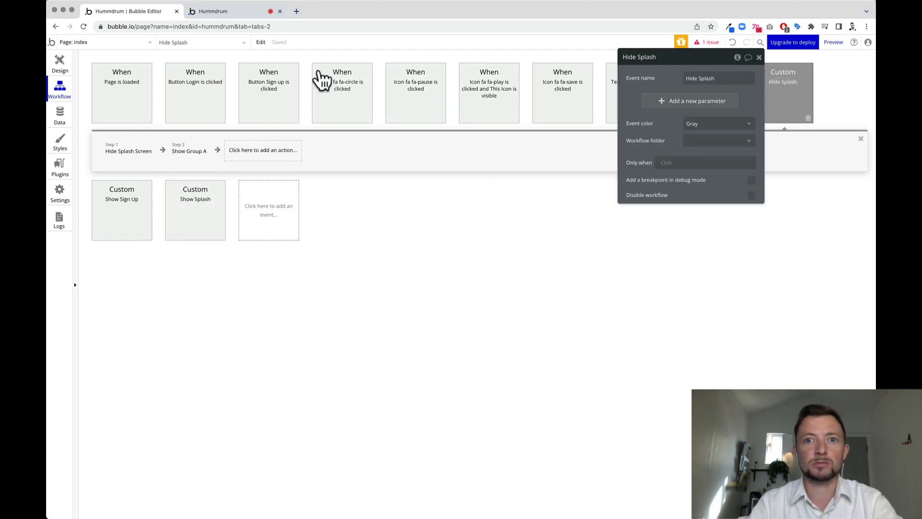
left_click(241, 11)
key("super+r")
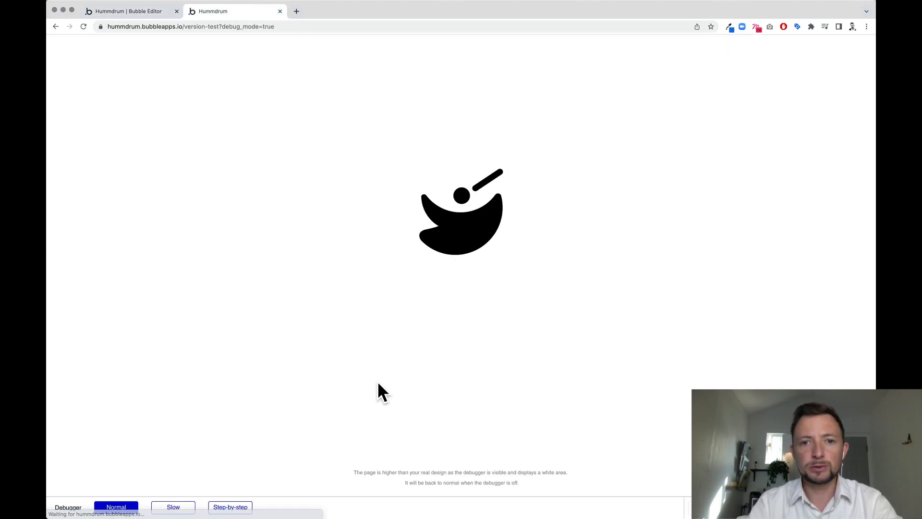